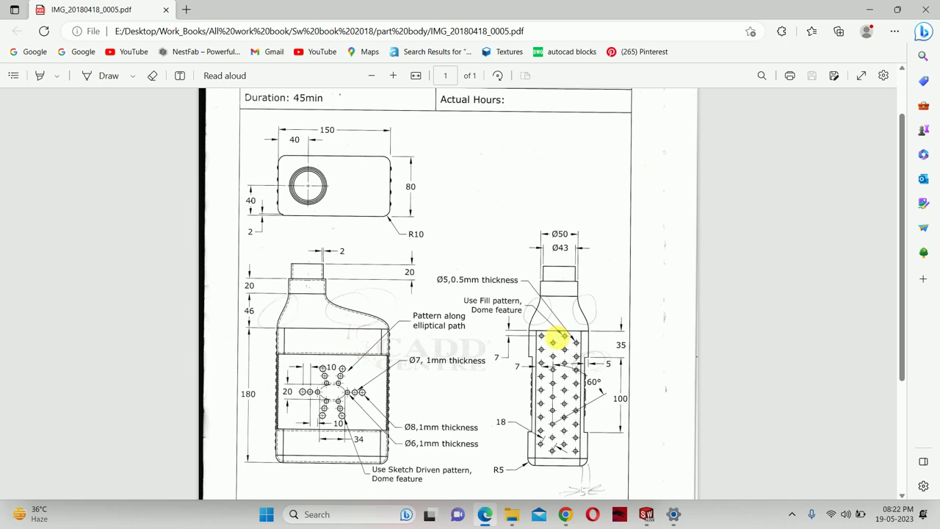
Close the microphone settings window and create a new blank Part document, Part1
{"action": "scroll", "coordinate": [506, 217], "scroll_direction": "down", "scroll_amount": 3}
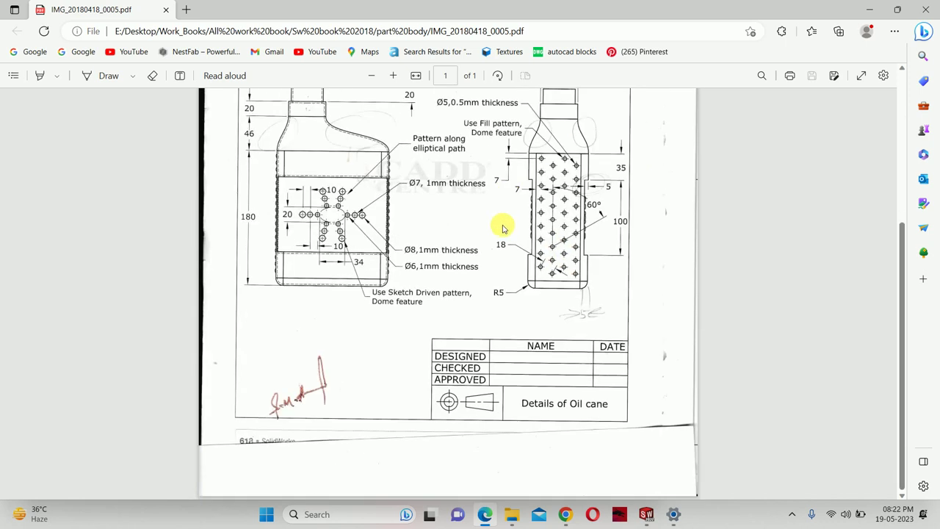
{"action": "scroll", "coordinate": [526, 273], "scroll_direction": "up", "scroll_amount": 3}
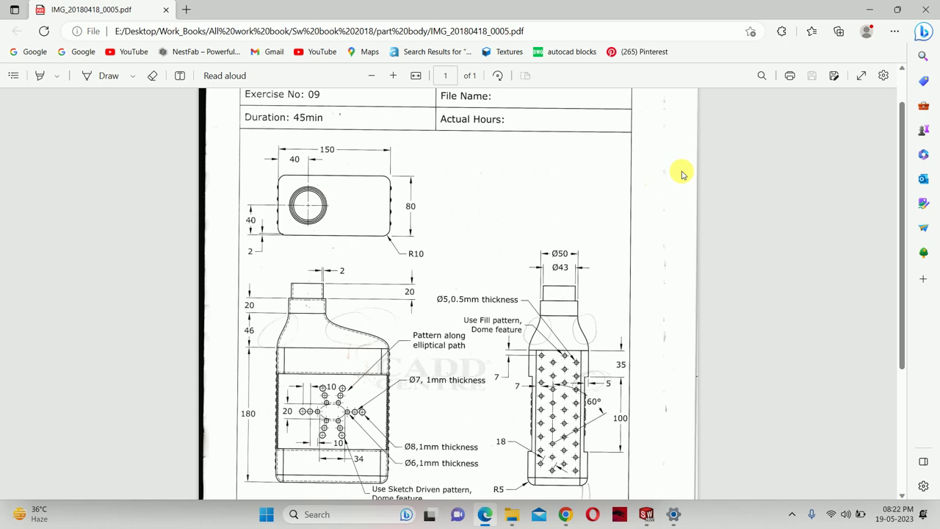
{"action": "scroll", "coordinate": [300, 273], "scroll_direction": "down", "scroll_amount": 1}
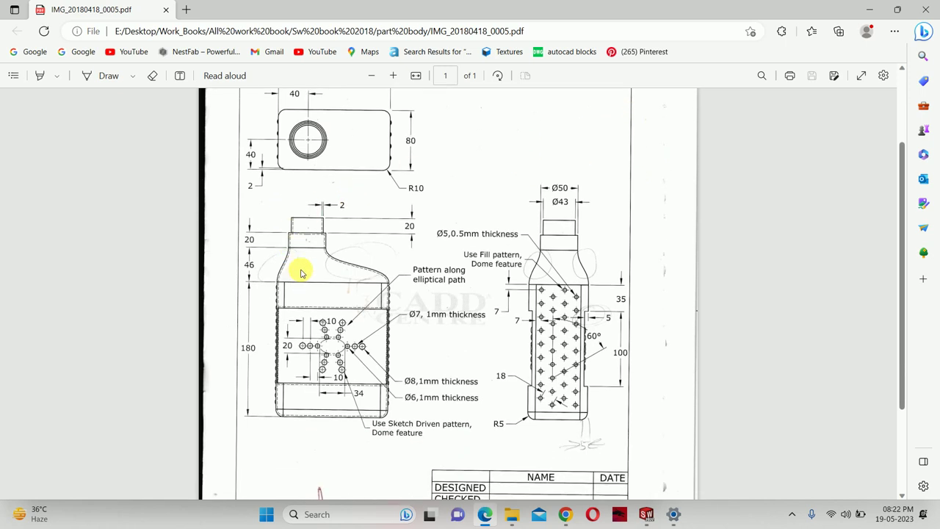
{"action": "scroll", "coordinate": [297, 232], "scroll_direction": "up", "scroll_amount": 1}
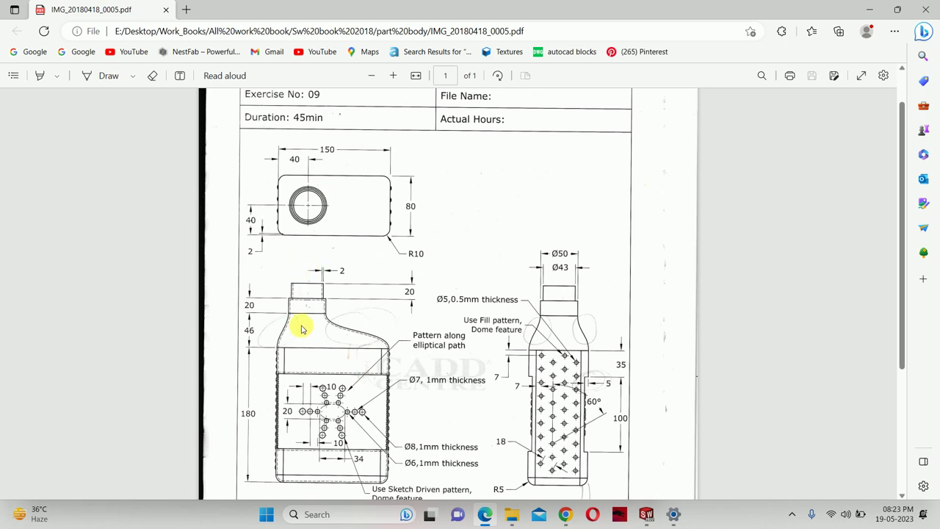
{"action": "scroll", "coordinate": [300, 325], "scroll_direction": "up", "scroll_amount": 2, "text": "ctrl"}
{"action": "scroll", "coordinate": [208, 319], "scroll_direction": "up", "scroll_amount": 2, "text": "ctrl"}
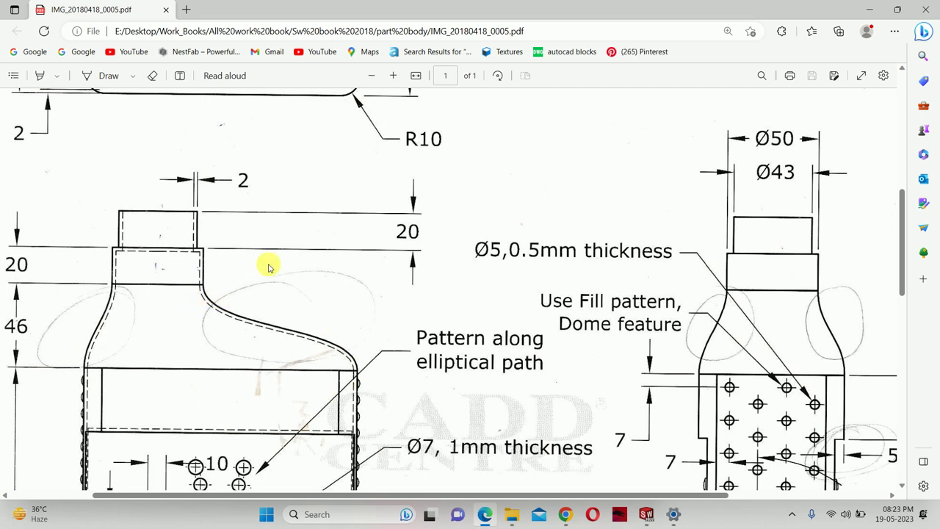
{"action": "scroll", "coordinate": [270, 263], "scroll_direction": "down", "scroll_amount": 3, "text": "ctrl"}
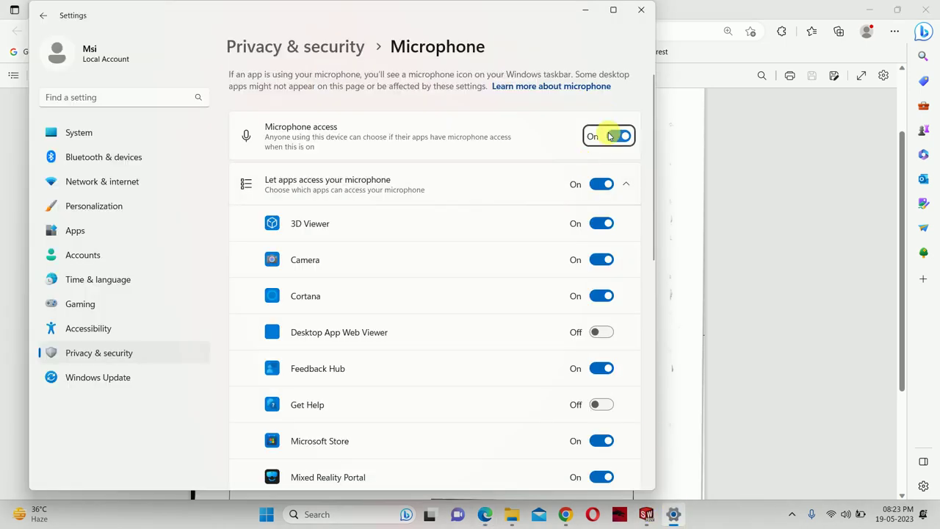
{"action": "left_click", "coordinate": [641, 9]}
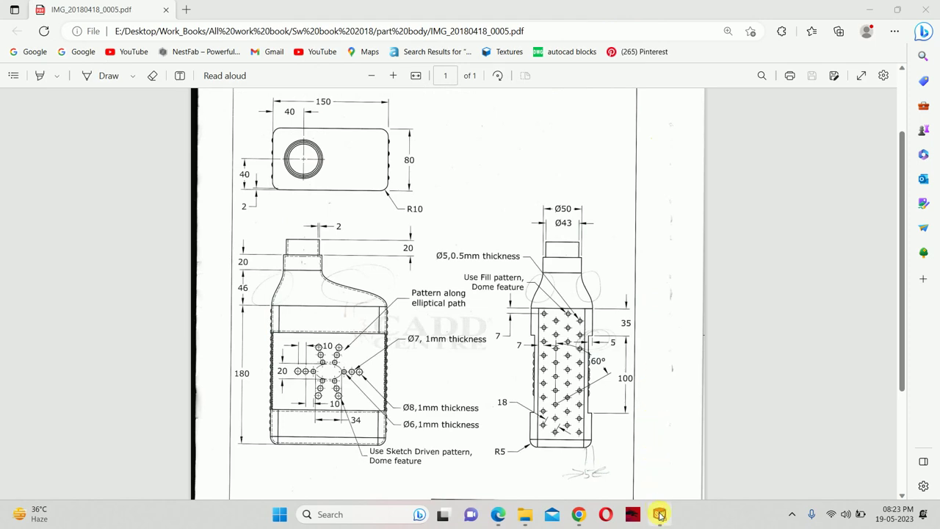
{"action": "left_click", "coordinate": [659, 514]}
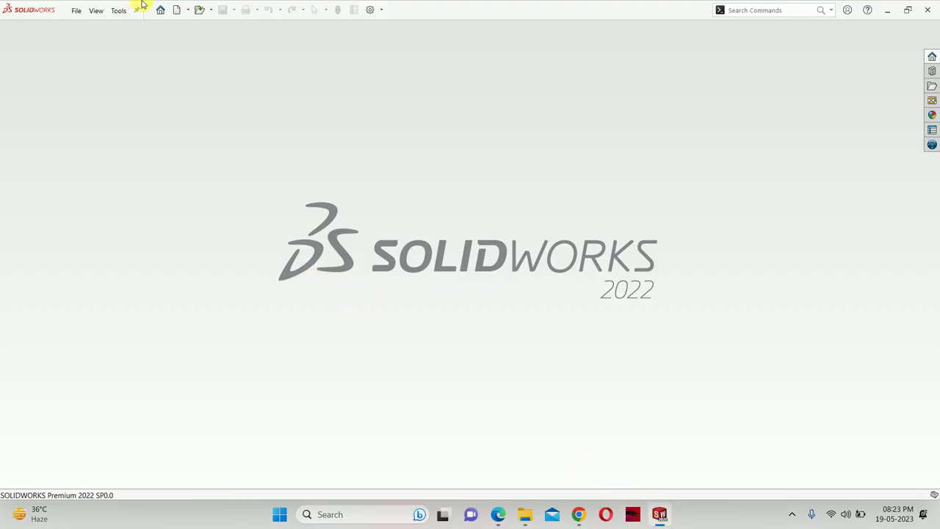
{"action": "left_click", "coordinate": [76, 12]}
{"action": "left_click", "coordinate": [91, 26]}
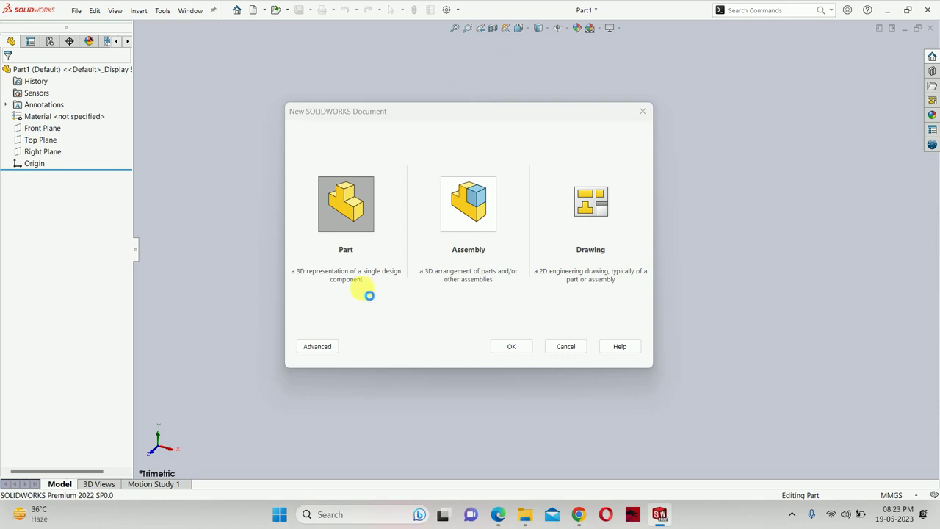
{"action": "double_click", "coordinate": [359, 251]}
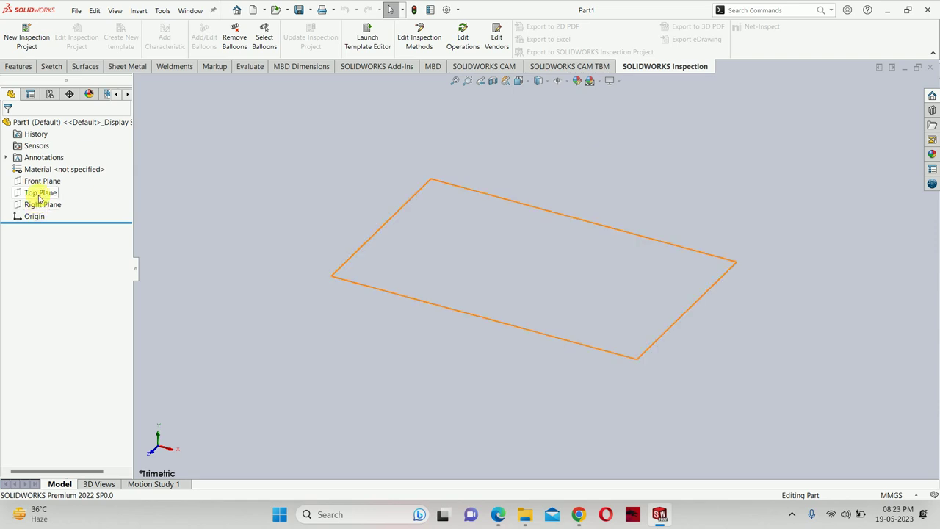
Start a Top Plane sketch and draw a center rectangle anchored at the origin
{"action": "left_click", "coordinate": [35, 193]}
{"action": "left_click", "coordinate": [40, 182]}
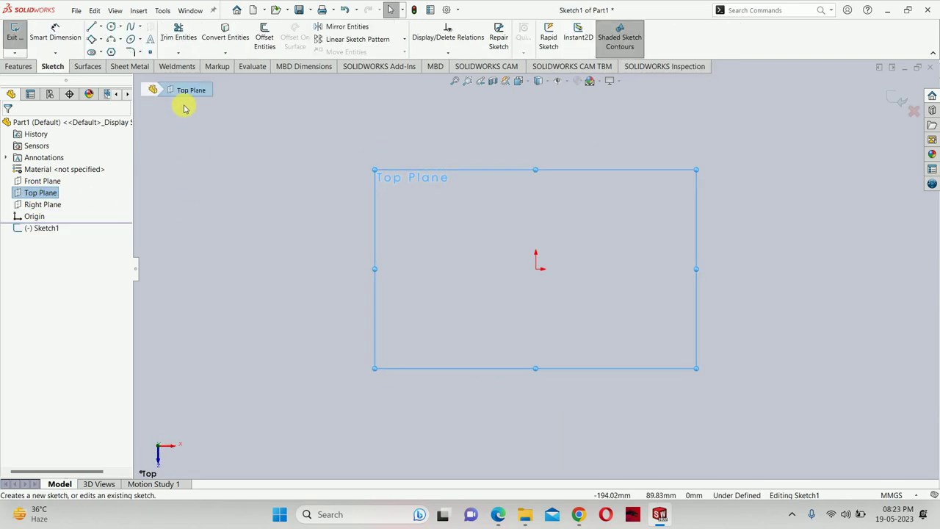
{"action": "left_click", "coordinate": [102, 40]}
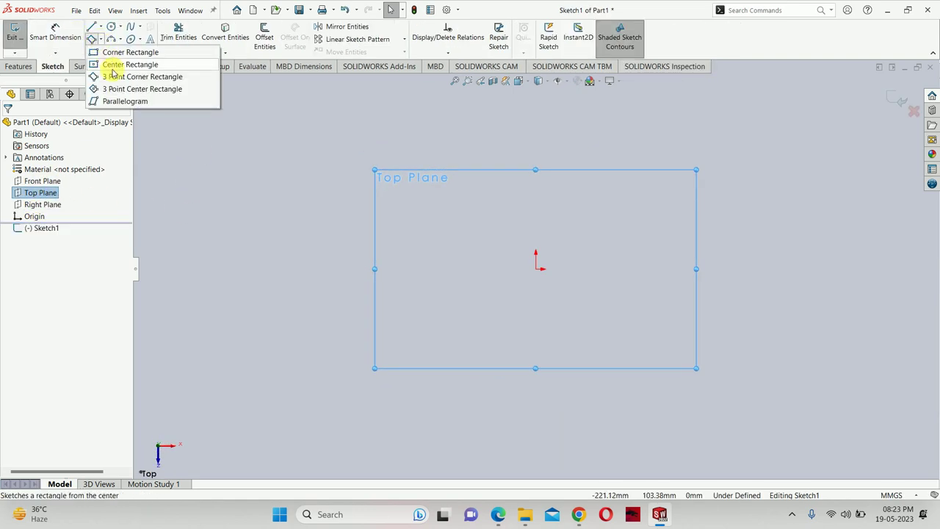
{"action": "left_click", "coordinate": [121, 65]}
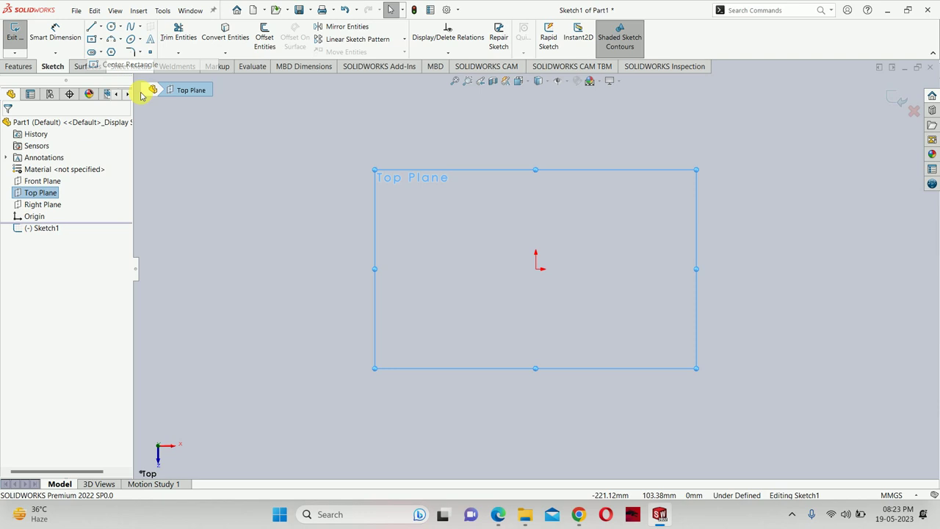
{"action": "left_click", "coordinate": [535, 269]}
{"action": "left_click", "coordinate": [436, 219]}
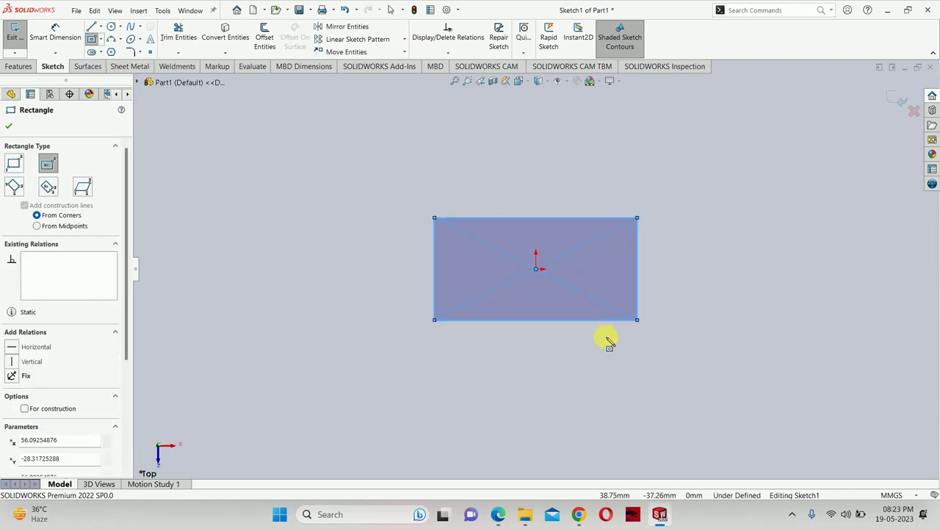
{"action": "key", "text": "Escape"}
Dimension the rectangle to 150 mm wide by 80 mm tall
{"action": "left_click", "coordinate": [569, 218]}
{"action": "left_click", "coordinate": [570, 217]}
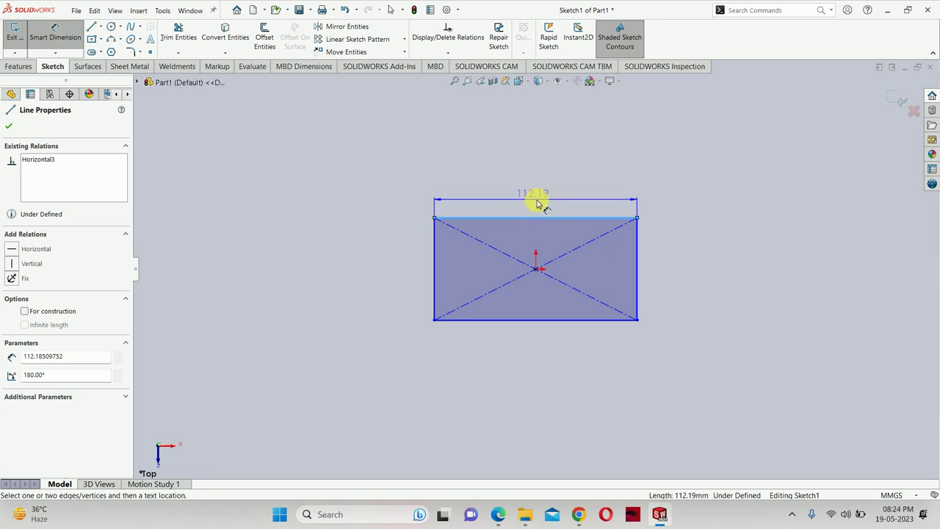
{"action": "left_click", "coordinate": [538, 203]}
{"action": "type", "text": "150"}
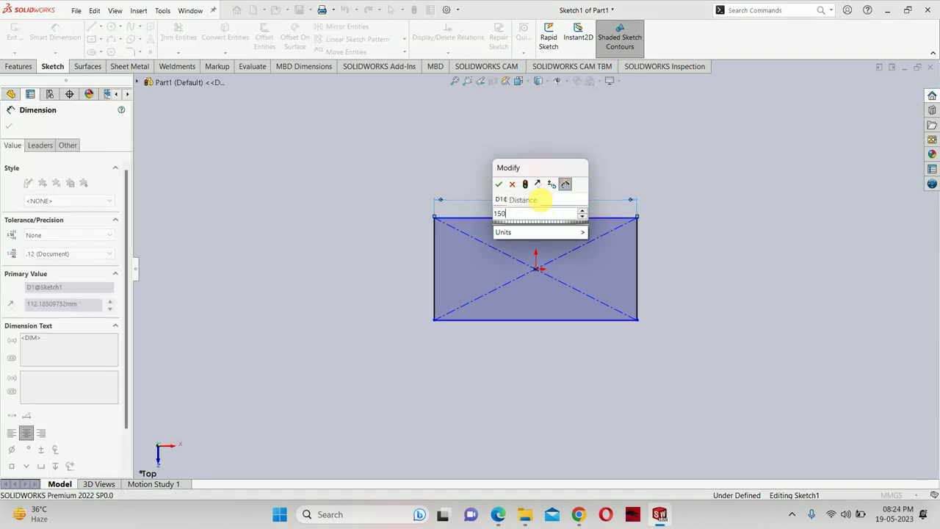
{"action": "key", "text": "Return"}
{"action": "left_click", "coordinate": [636, 252]}
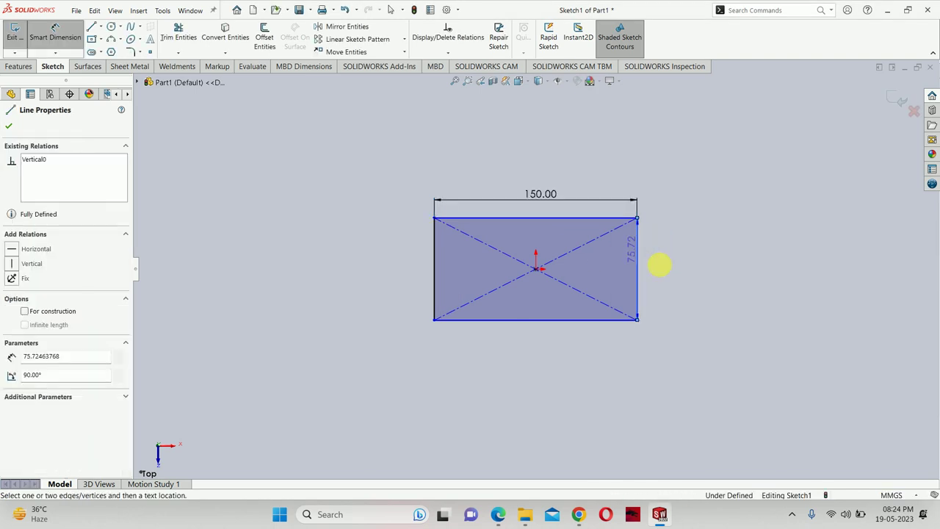
{"action": "left_click", "coordinate": [661, 263]}
{"action": "type", "text": "80"}
{"action": "key", "text": "Return"}
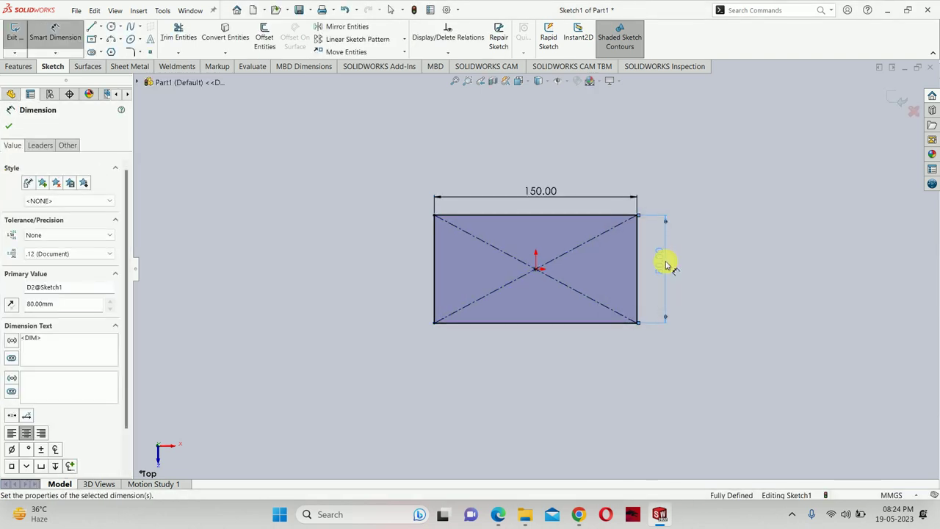
Round all four rectangle corners with 10 mm sketch fillets and exit the sketch
{"action": "left_click", "coordinate": [500, 516]}
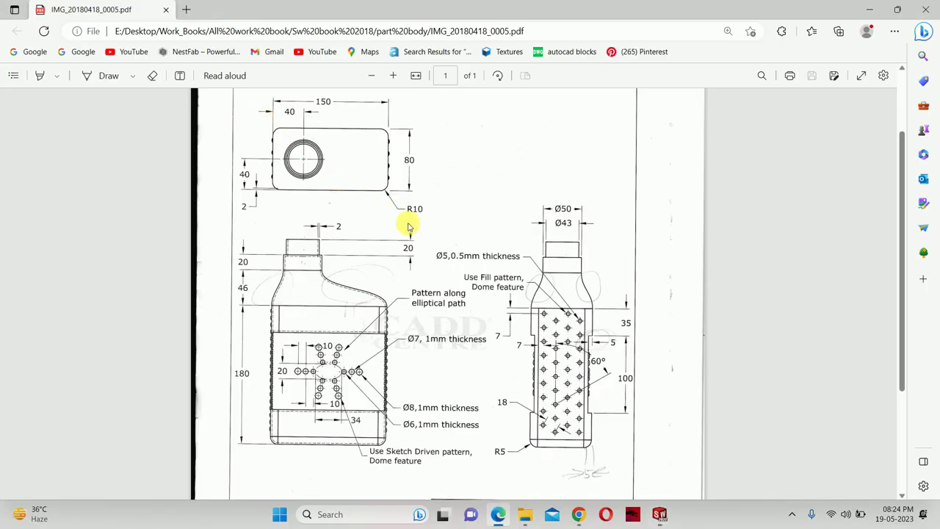
{"action": "key", "text": "alt+Tab"}
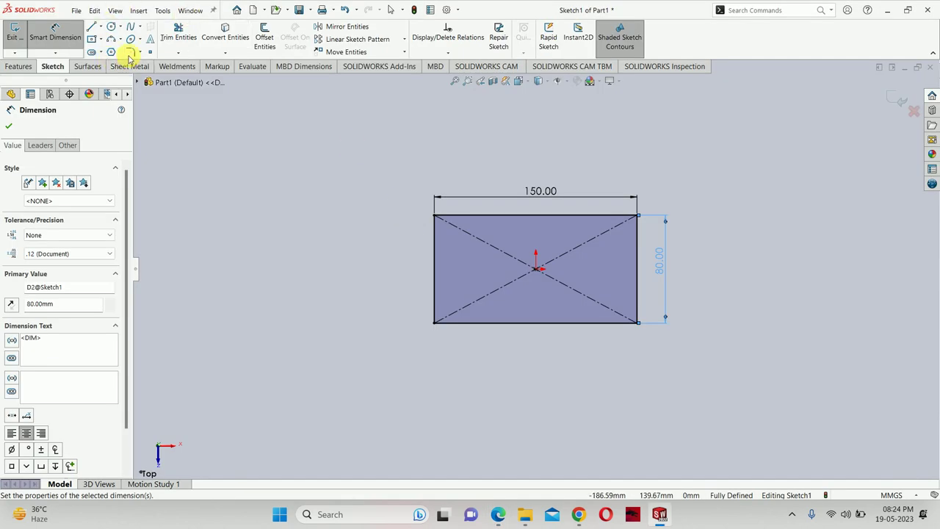
{"action": "left_click", "coordinate": [130, 53]}
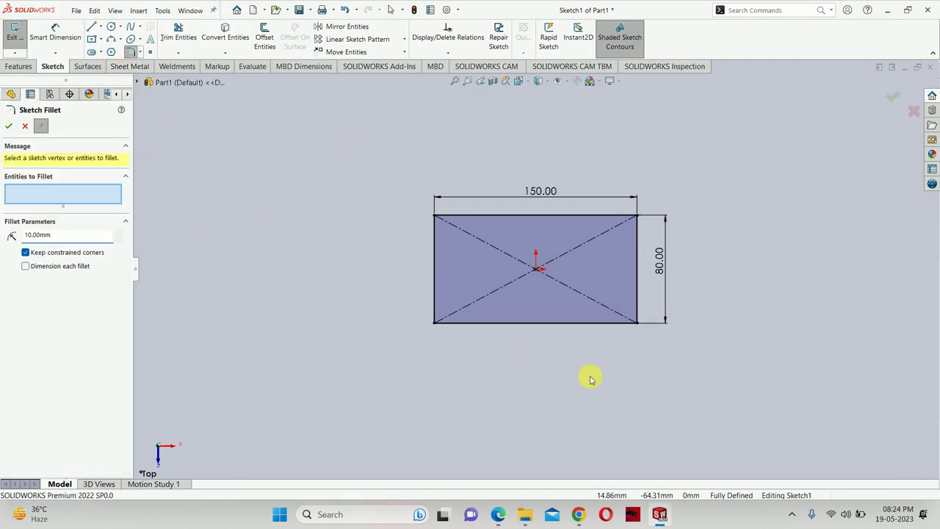
{"action": "key", "text": "ctrl+a"}
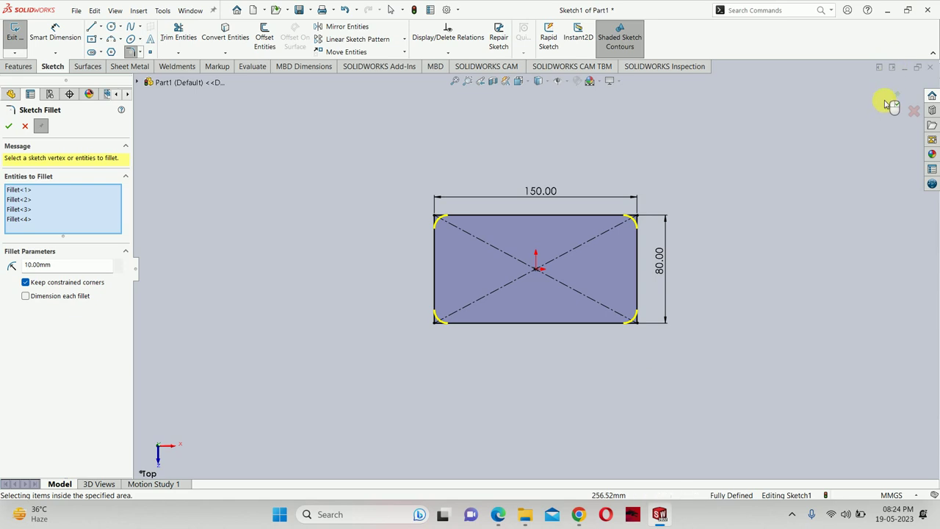
{"action": "left_click", "coordinate": [890, 104]}
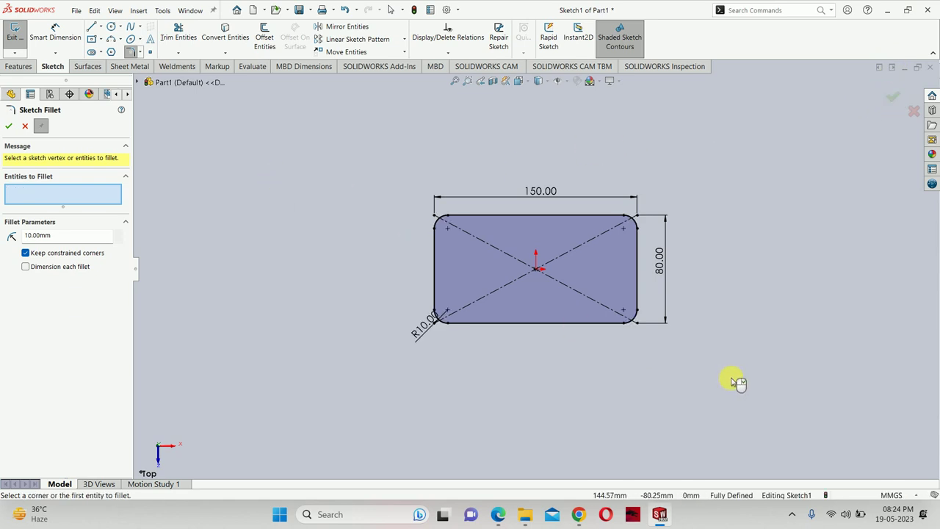
{"action": "left_click", "coordinate": [891, 98]}
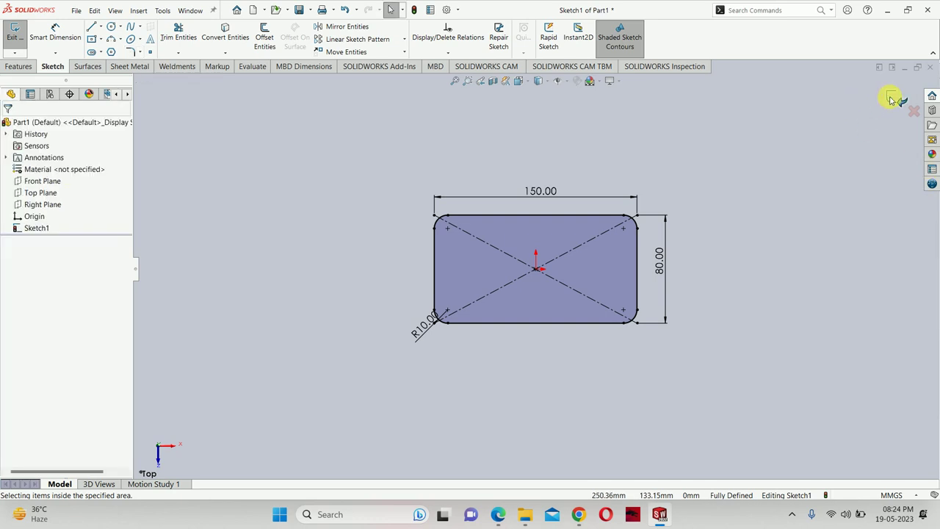
{"action": "left_click", "coordinate": [894, 102]}
{"action": "middle_click_drag", "start_coordinate": [600, 298], "coordinate": [549, 173]}
Extrude the rounded rectangle 140 mm downward into the base block
{"action": "left_click", "coordinate": [18, 67]}
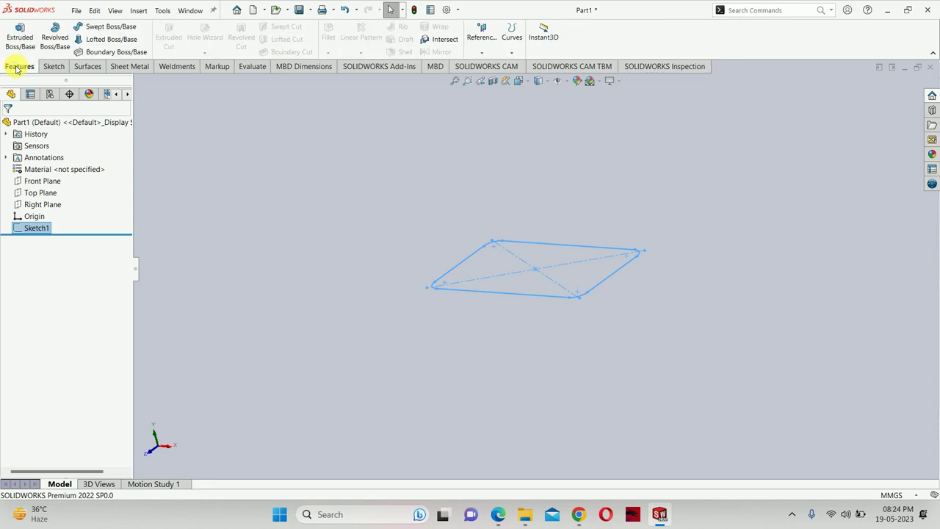
{"action": "left_click", "coordinate": [28, 41]}
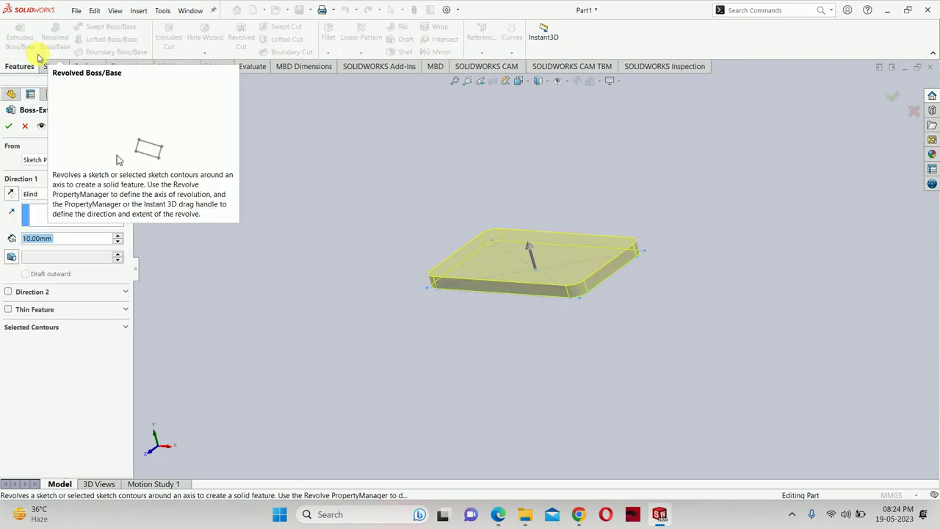
{"action": "left_click", "coordinate": [11, 197]}
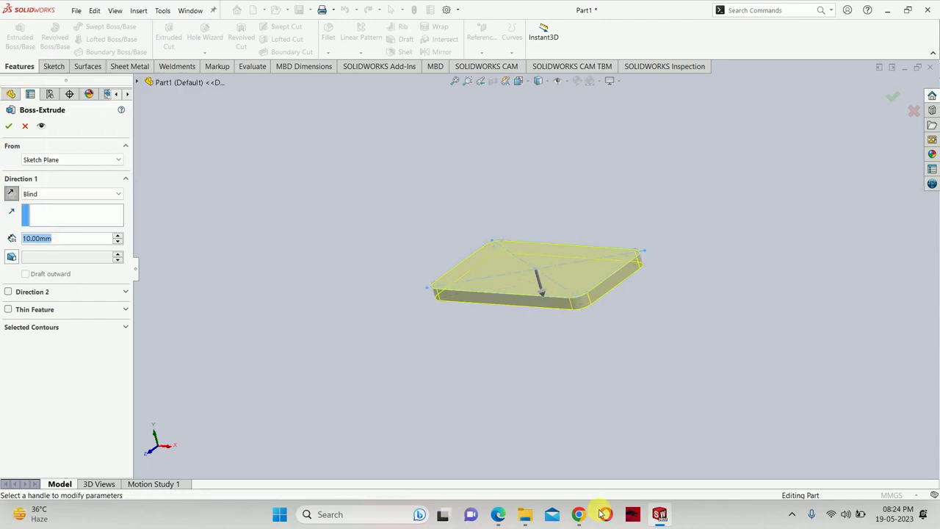
{"action": "left_click", "coordinate": [498, 514]}
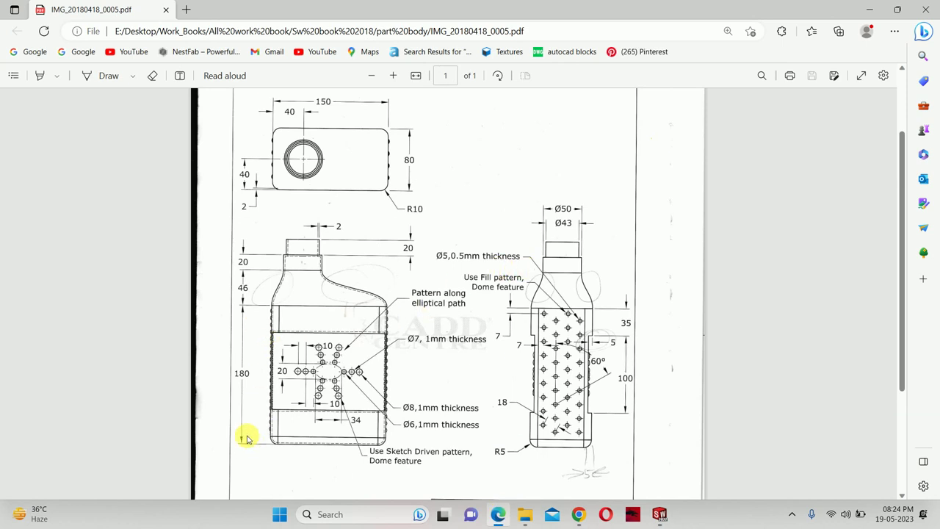
{"action": "key", "text": "alt+Tab"}
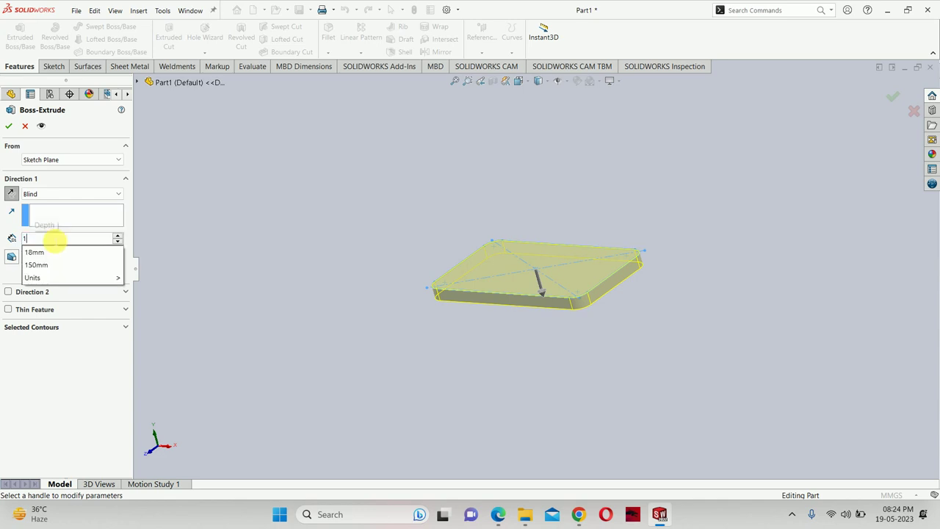
{"action": "type", "text": "140"}
{"action": "key", "text": "Return"}
{"action": "key", "text": "Return"}
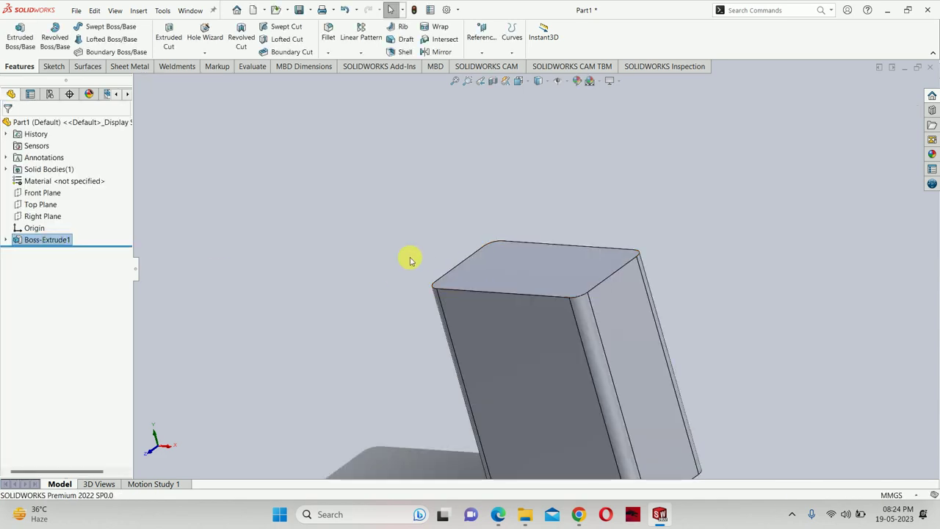
Orbit the block, then bring up the oil-can reference drawing PDF in Edge
{"action": "scroll", "coordinate": [409, 256], "scroll_direction": "up", "scroll_amount": 3}
{"action": "mouse_move", "coordinate": [498, 294]}
{"action": "middle_mouse_down"}
{"action": "mouse_move", "coordinate": [581, 308]}
{"action": "mouse_move", "coordinate": [538, 254]}
{"action": "middle_mouse_up"}
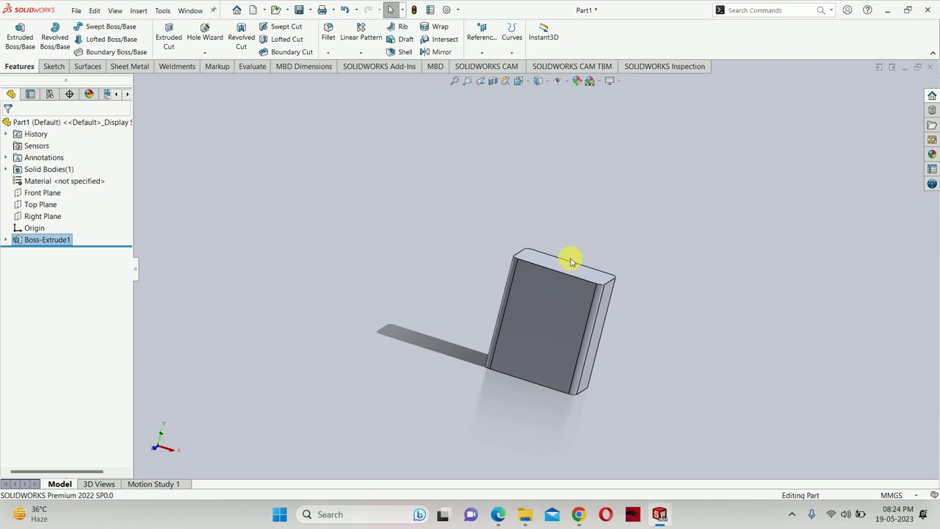
{"action": "left_click", "coordinate": [501, 513]}
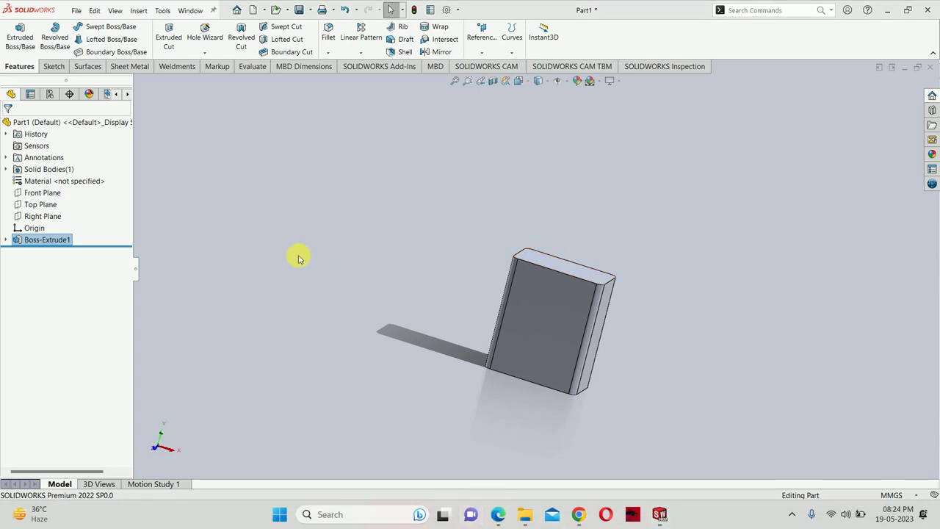
{"action": "left_click", "coordinate": [498, 514]}
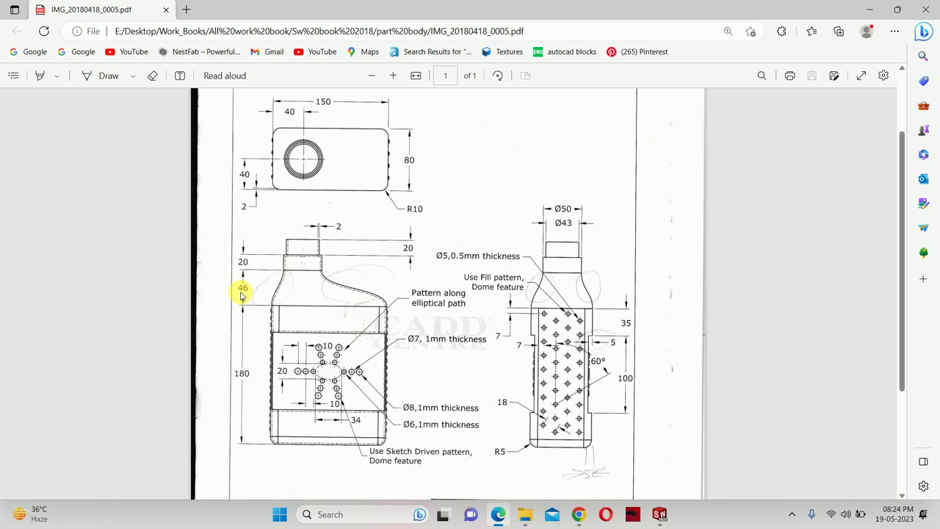
Try a 46 mm offset plane from the Top Plane, then cancel it
{"action": "key", "text": "alt+Tab"}
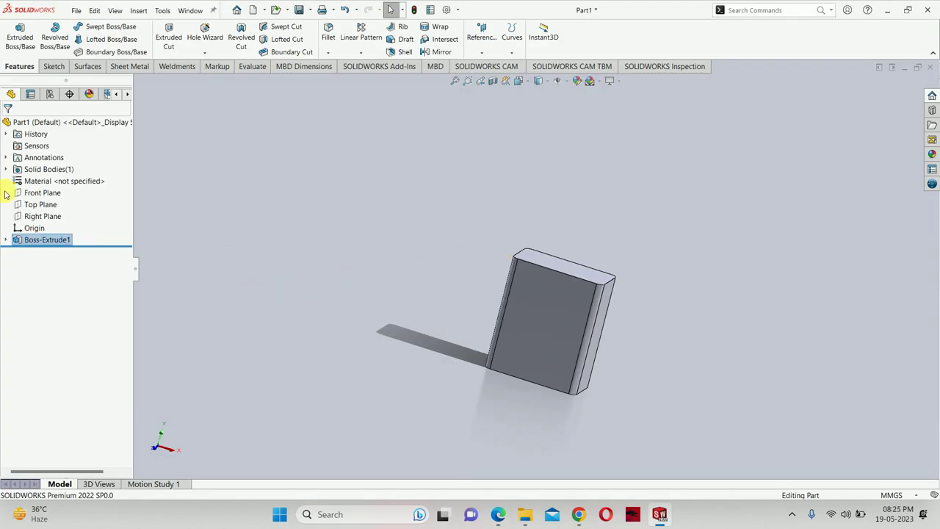
{"action": "left_click", "coordinate": [40, 204]}
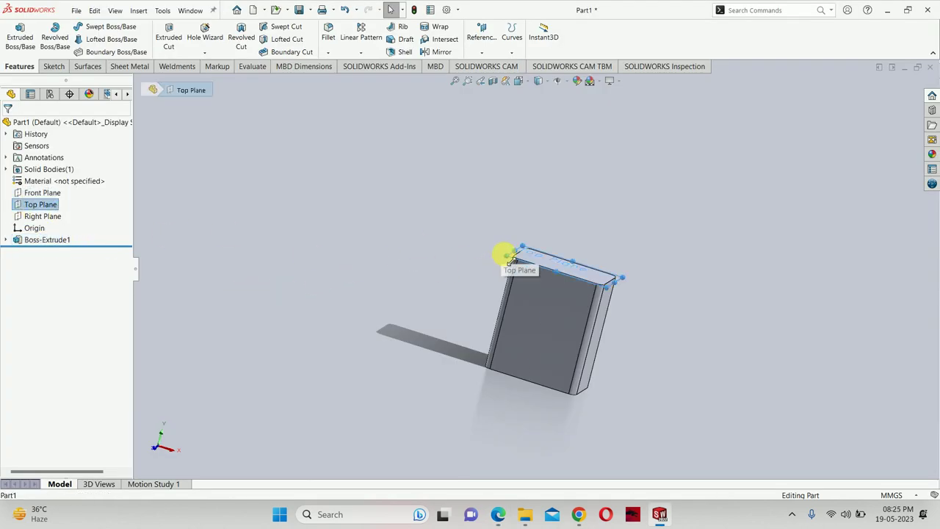
{"action": "left_click_drag", "start_coordinate": [510, 261], "coordinate": [516, 234], "text": "ctrl"}
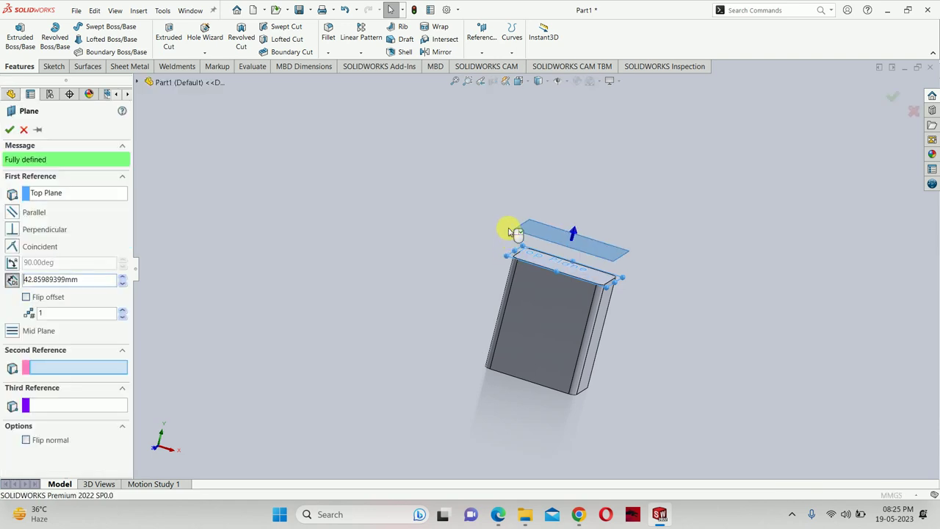
{"action": "type", "text": "46"}
{"action": "key", "text": "Return"}
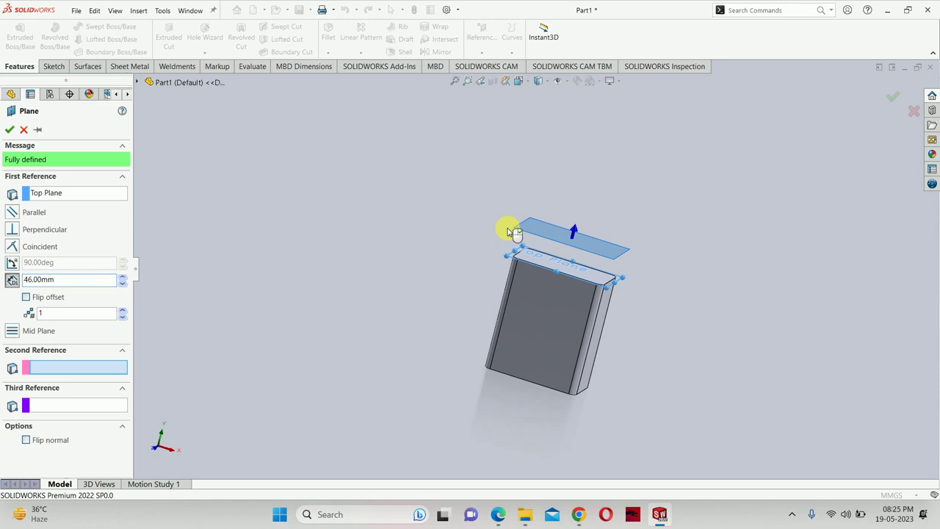
{"action": "key", "text": "Escape"}
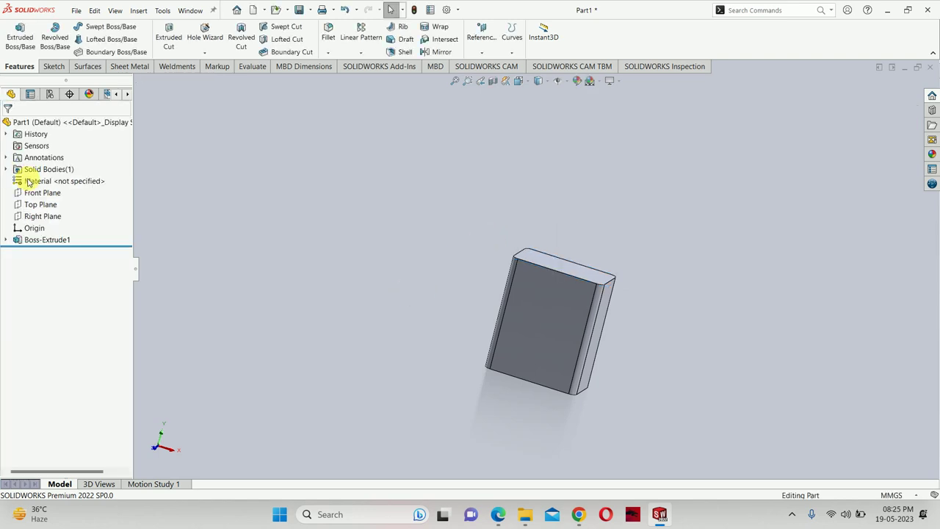
Create Plane1 parallel to the Top Plane at a 46 mm offset
{"action": "left_click", "coordinate": [40, 214]}
{"action": "left_click", "coordinate": [35, 206]}
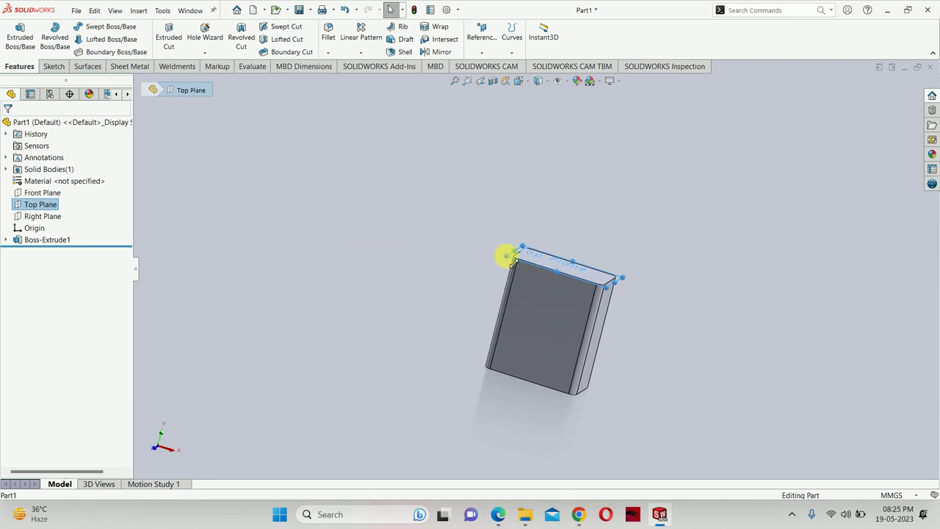
{"action": "left_click_drag", "start_coordinate": [512, 261], "coordinate": [510, 211], "text": "ctrl"}
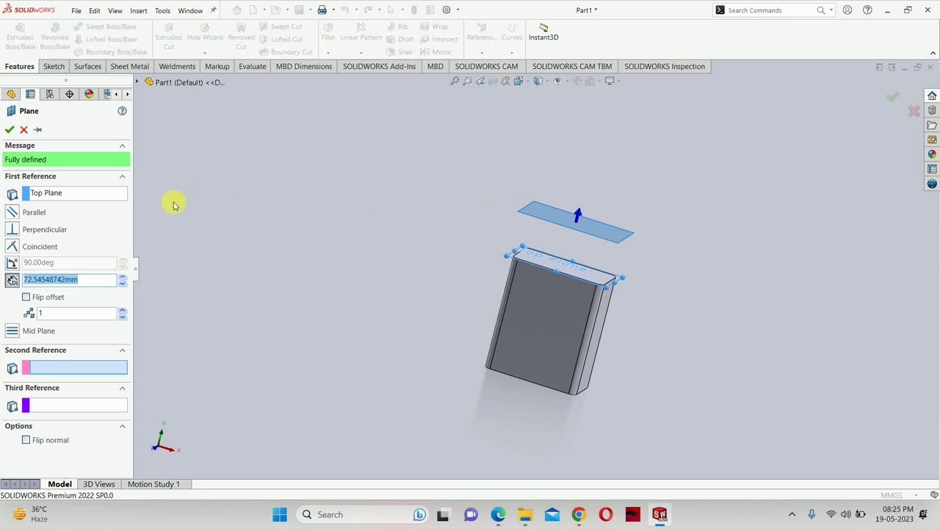
{"action": "double_click", "coordinate": [86, 279]}
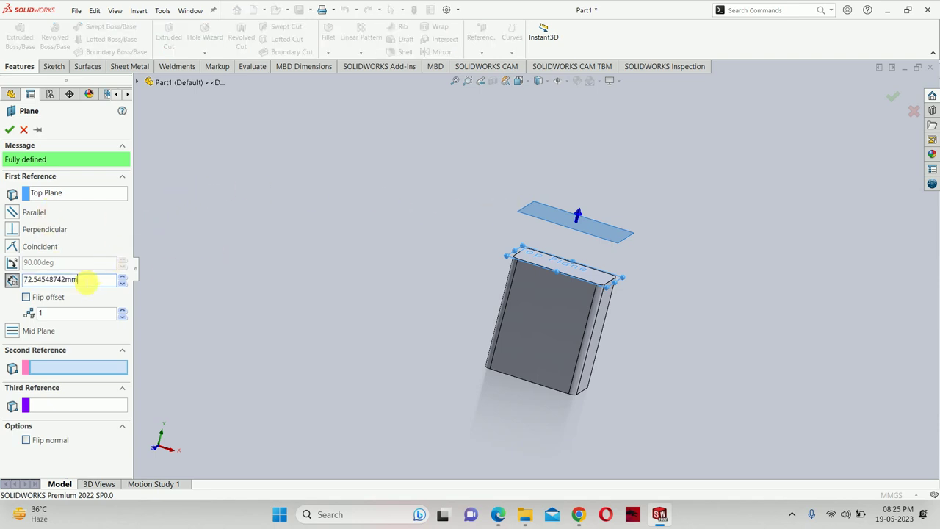
{"action": "type", "text": "46"}
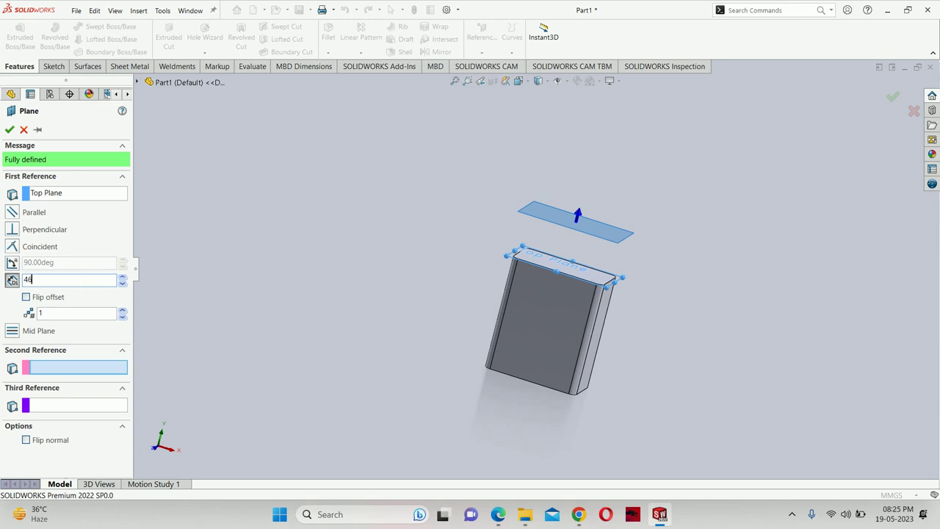
{"action": "key", "text": "Return"}
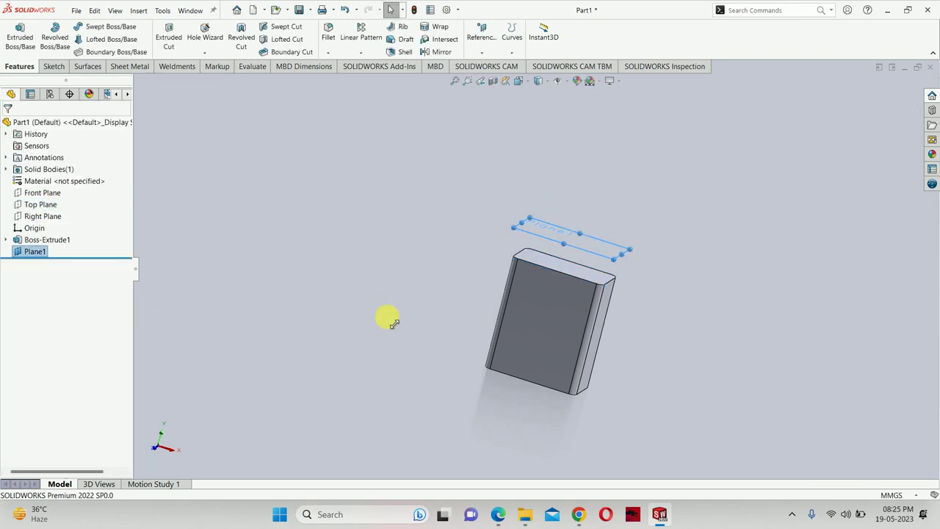
Sketch on Plane1 with a horizontal centerline starting at the block's left edge
{"action": "left_click", "coordinate": [558, 227]}
{"action": "left_click", "coordinate": [593, 200]}
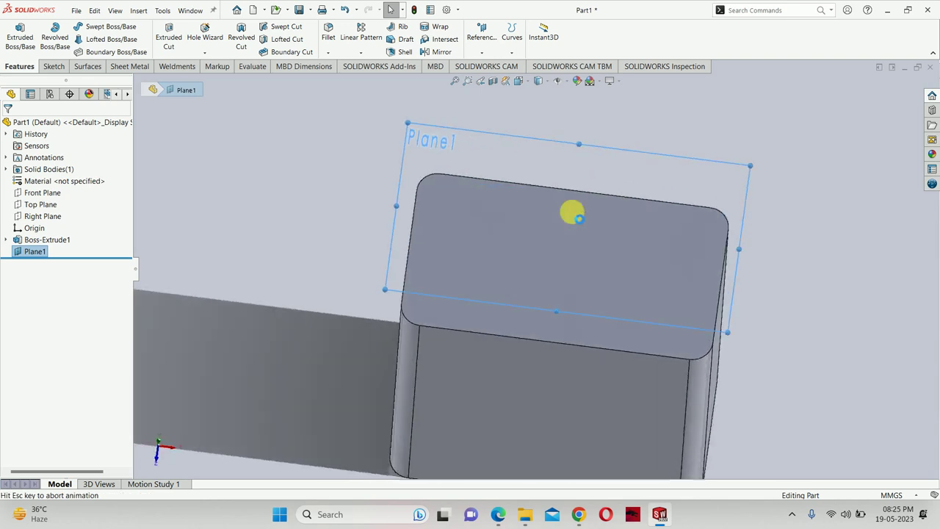
{"action": "left_click", "coordinate": [100, 26]}
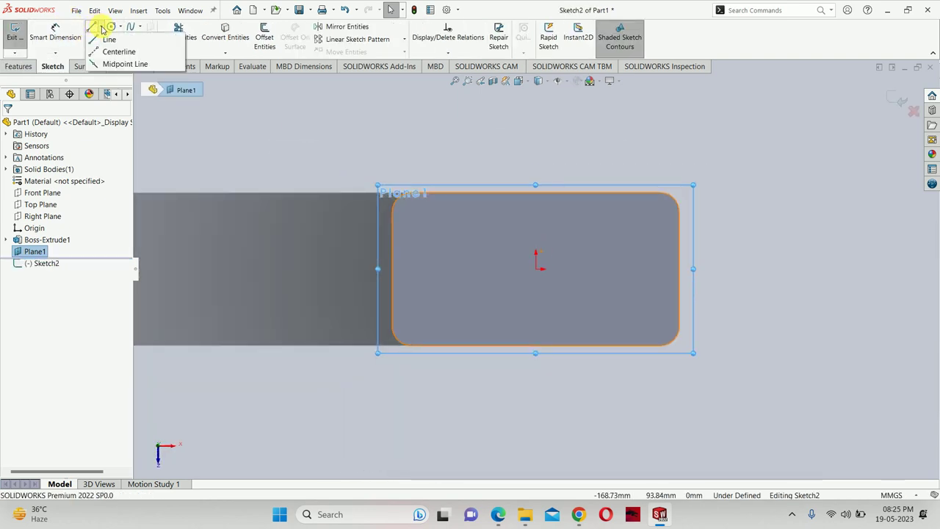
{"action": "left_click", "coordinate": [108, 51]}
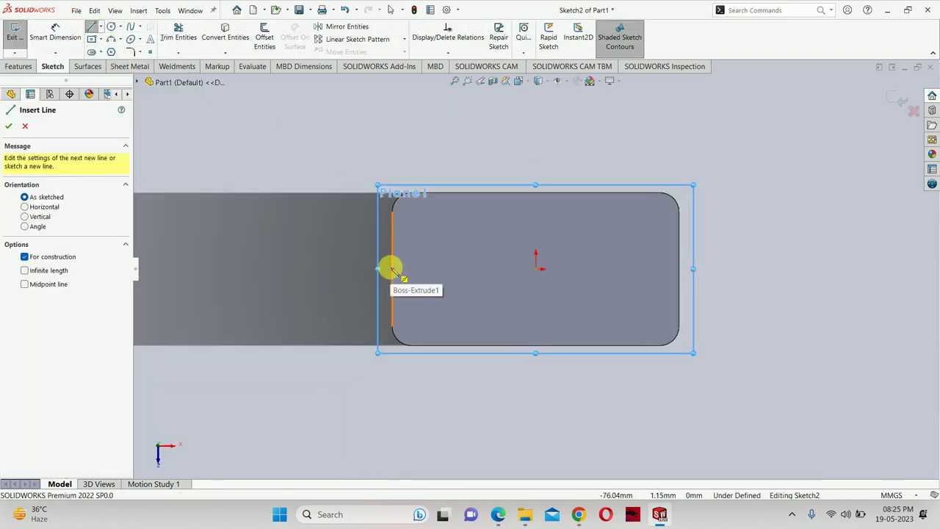
{"action": "left_click", "coordinate": [394, 269]}
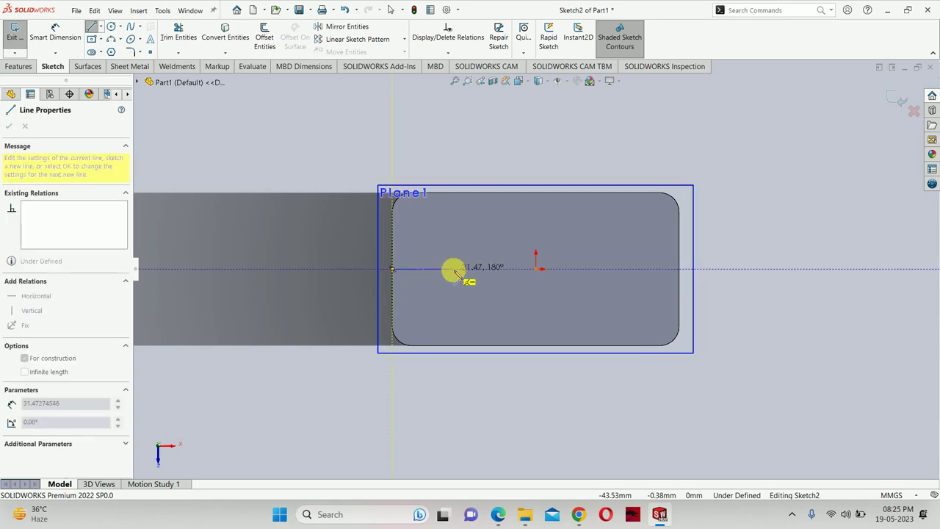
{"action": "left_click", "coordinate": [454, 269]}
{"action": "key", "text": "Escape"}
Draw a circle at the centerline's end and dimension it Ø50 mm
{"action": "key", "text": "c"}
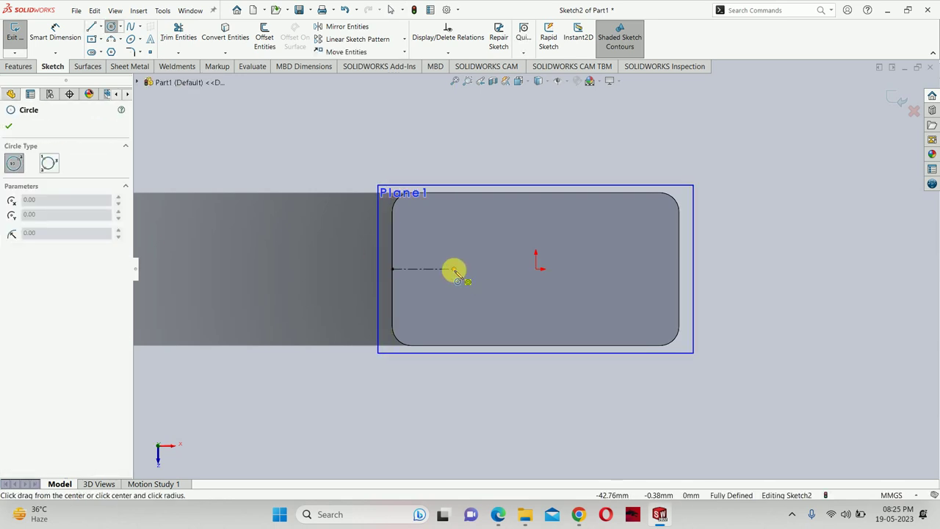
{"action": "left_click", "coordinate": [453, 269]}
{"action": "left_click", "coordinate": [454, 215]}
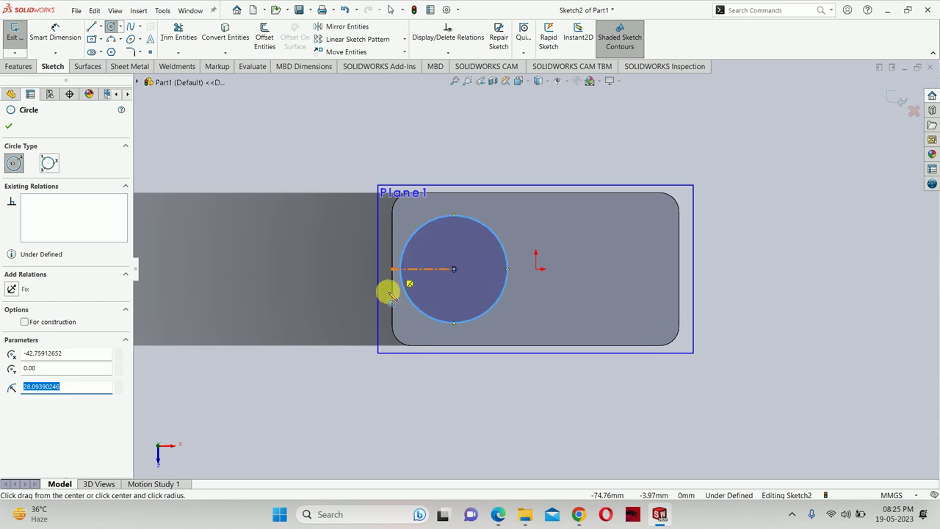
{"action": "key", "text": "Escape"}
{"action": "key", "text": "d"}
{"action": "left_click", "coordinate": [416, 227]}
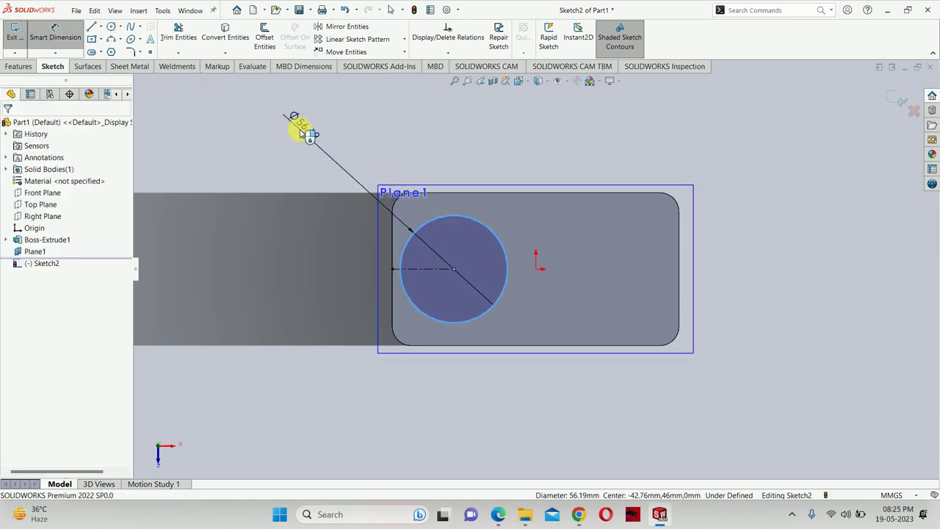
{"action": "left_click", "coordinate": [303, 131]}
{"action": "type", "text": "50"}
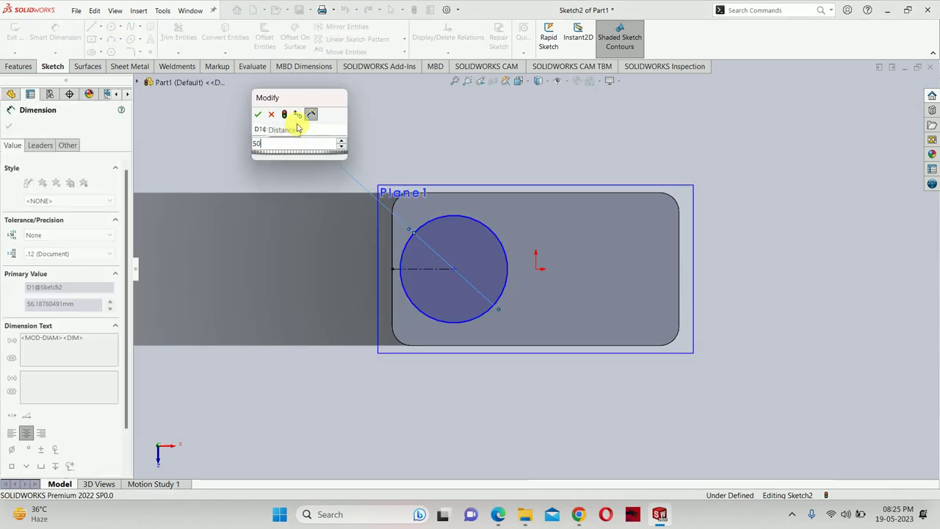
{"action": "key", "text": "Return"}
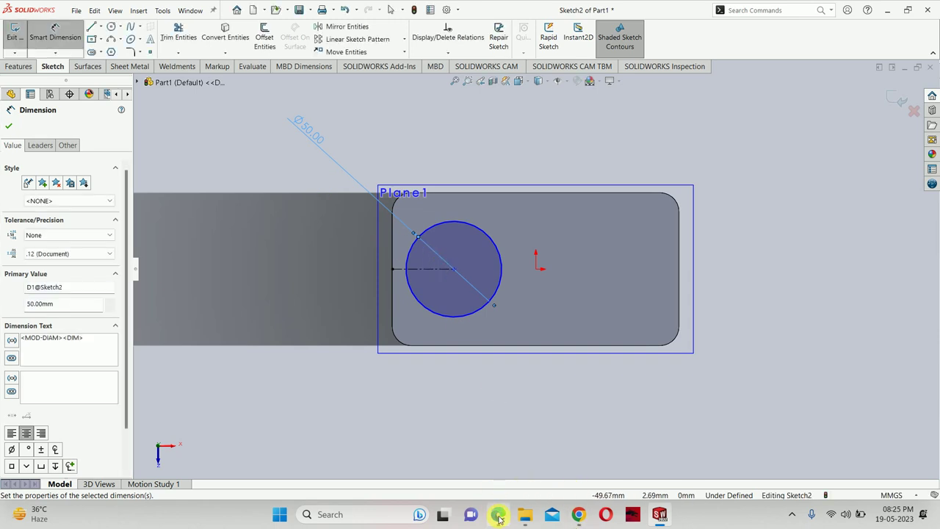
Dimension the centerline 40 mm to locate the circle, then exit the sketch
{"action": "mouse_move", "coordinate": [498, 515]}
{"action": "left_click", "coordinate": [512, 471]}
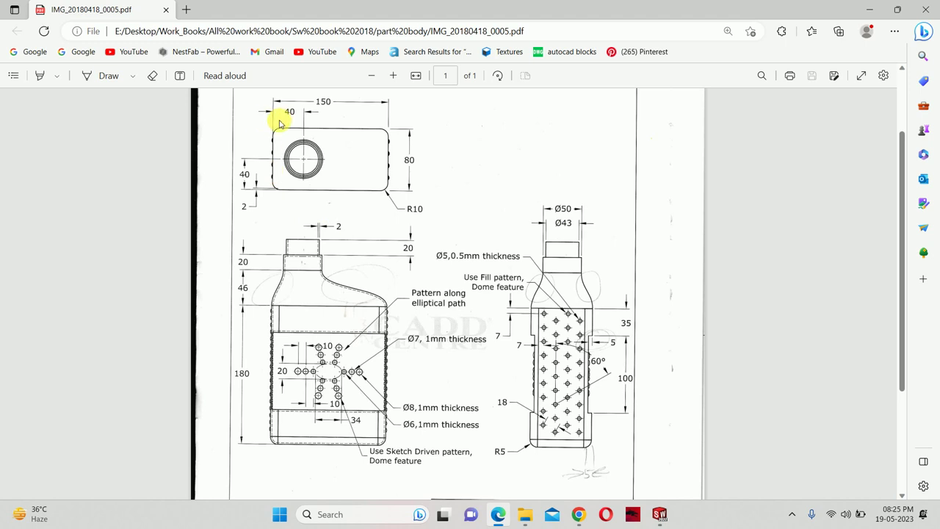
{"action": "key", "text": "alt+Tab"}
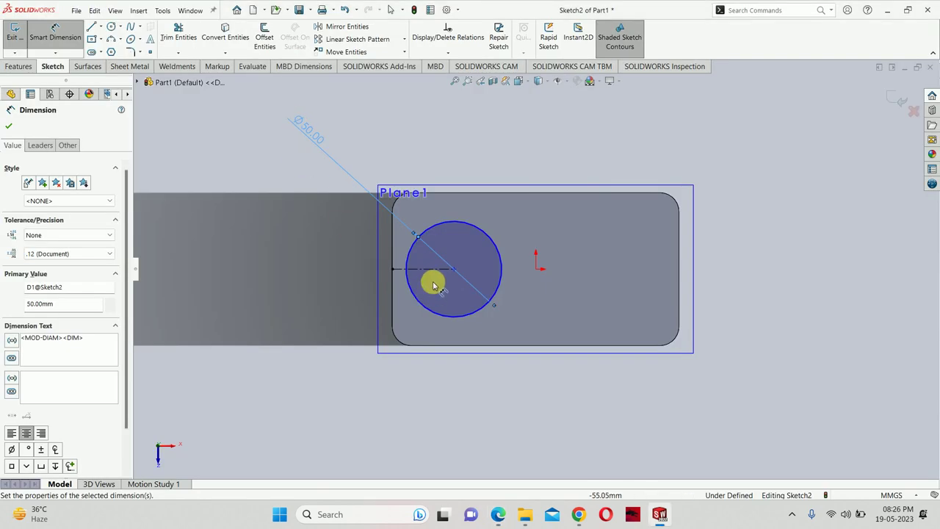
{"action": "left_click", "coordinate": [430, 270]}
{"action": "left_click", "coordinate": [402, 143]}
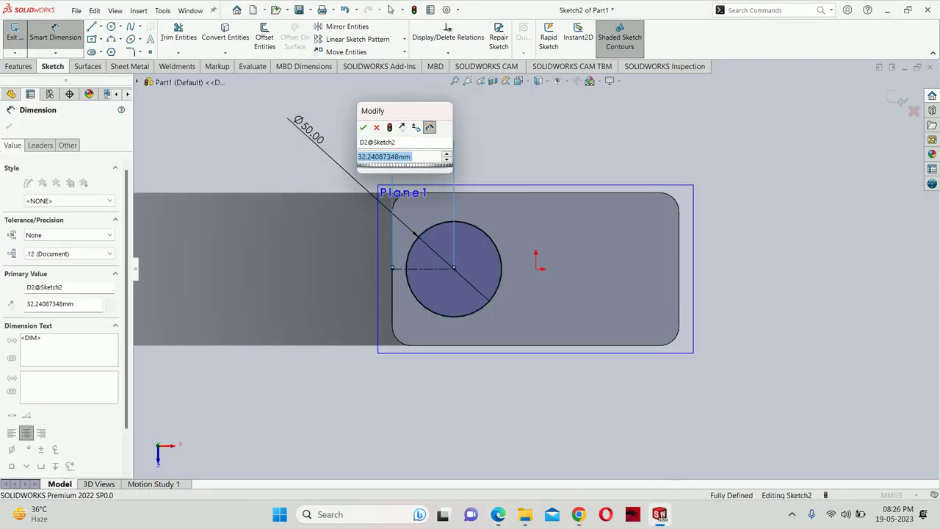
{"action": "type", "text": "40"}
{"action": "key", "text": "Return"}
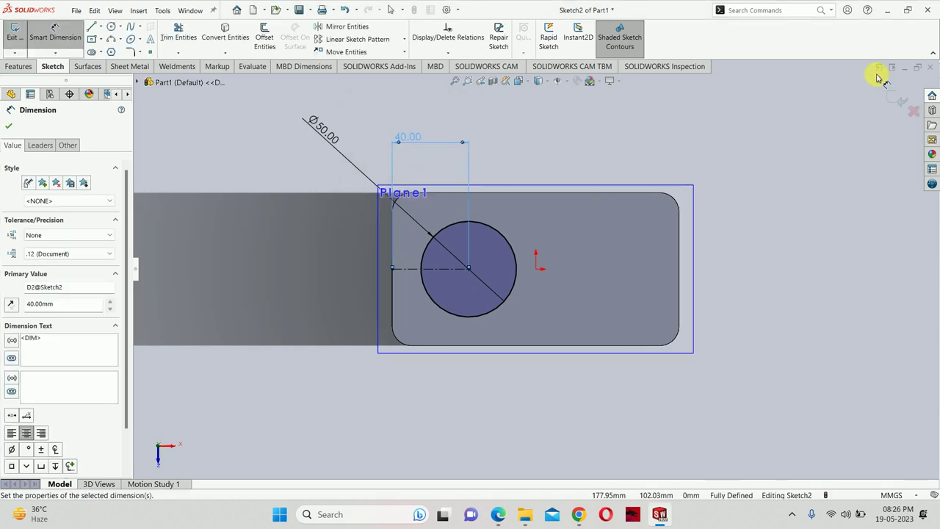
{"action": "left_click", "coordinate": [898, 99]}
{"action": "key", "text": "ctrl+b"}
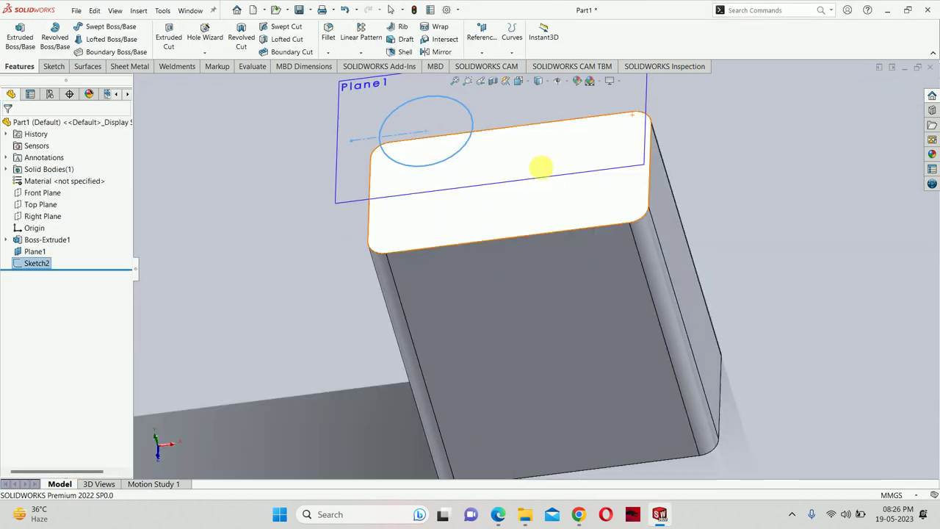
{"action": "middle_click_drag", "start_coordinate": [453, 225], "coordinate": [295, 130]}
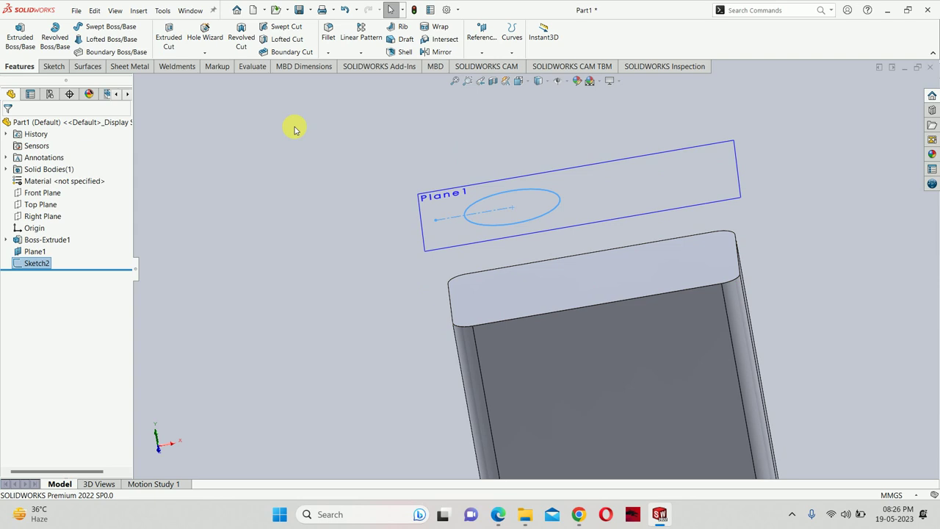
Extrude the Ø50 circle 30 mm as the neck and hide Plane1
{"action": "left_click", "coordinate": [22, 37]}
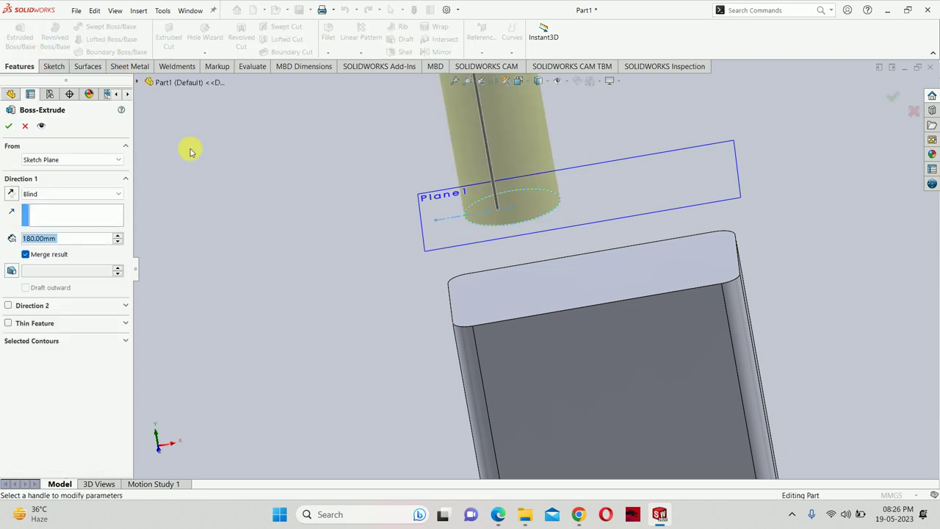
{"action": "type", "text": "30"}
{"action": "key", "text": "Return"}
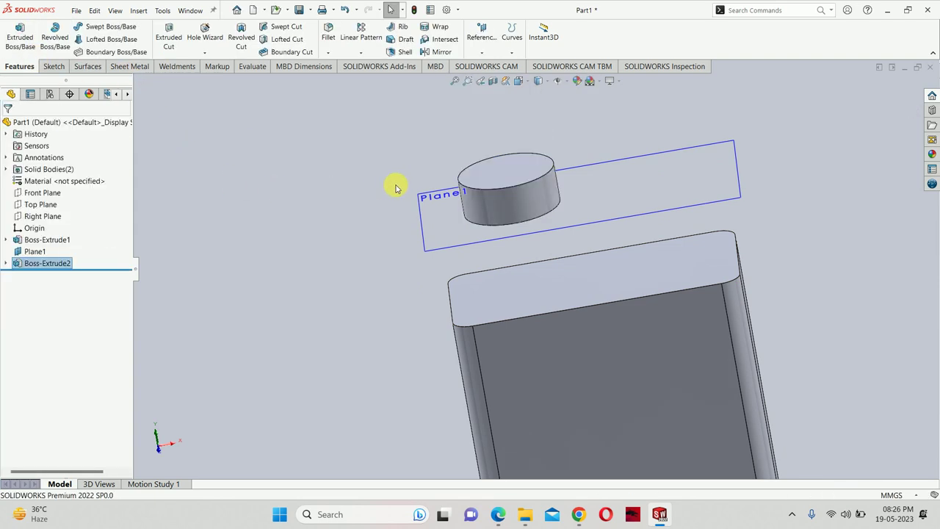
{"action": "left_click", "coordinate": [440, 220]}
{"action": "left_click", "coordinate": [496, 195]}
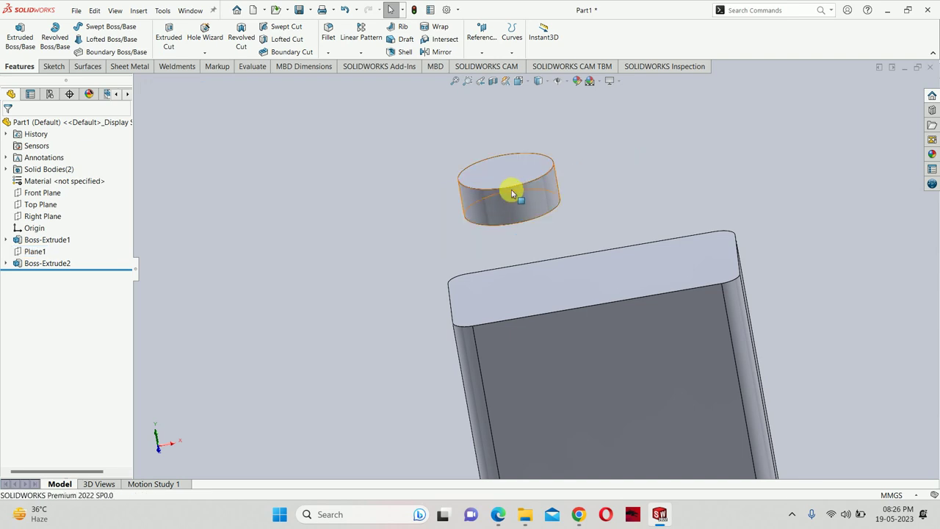
Sketch a Ø43 mm circle centred on the neck's top face
{"action": "left_click", "coordinate": [508, 177]}
{"action": "left_click", "coordinate": [550, 145]}
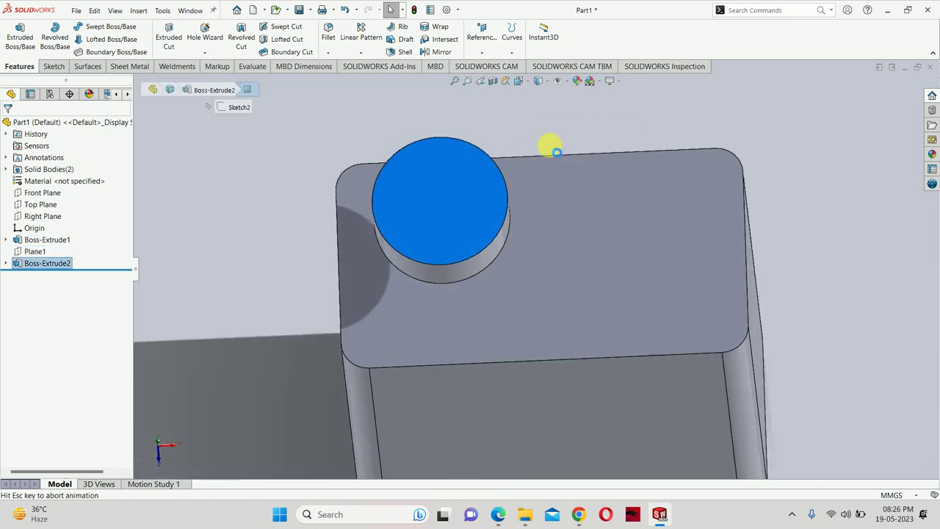
{"action": "right_click_drag", "start_coordinate": [411, 278], "coordinate": [450, 208]}
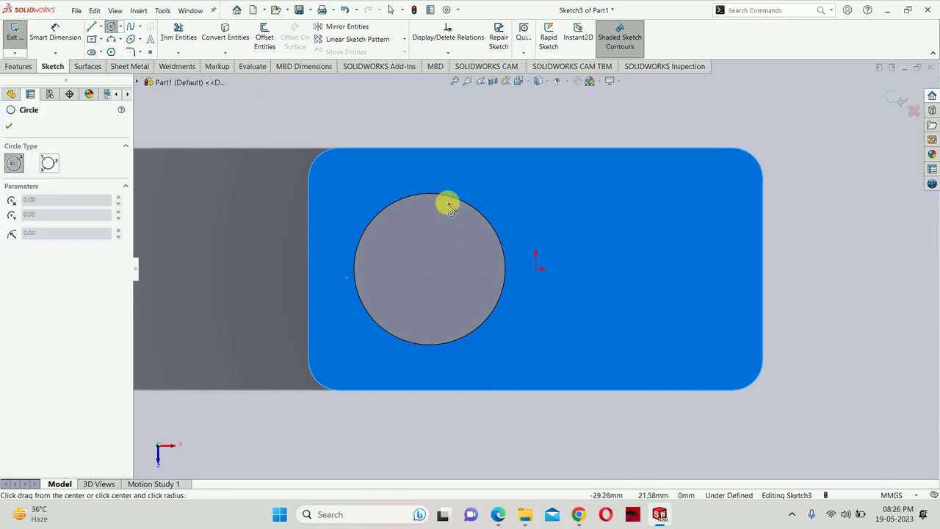
{"action": "left_click", "coordinate": [430, 268]}
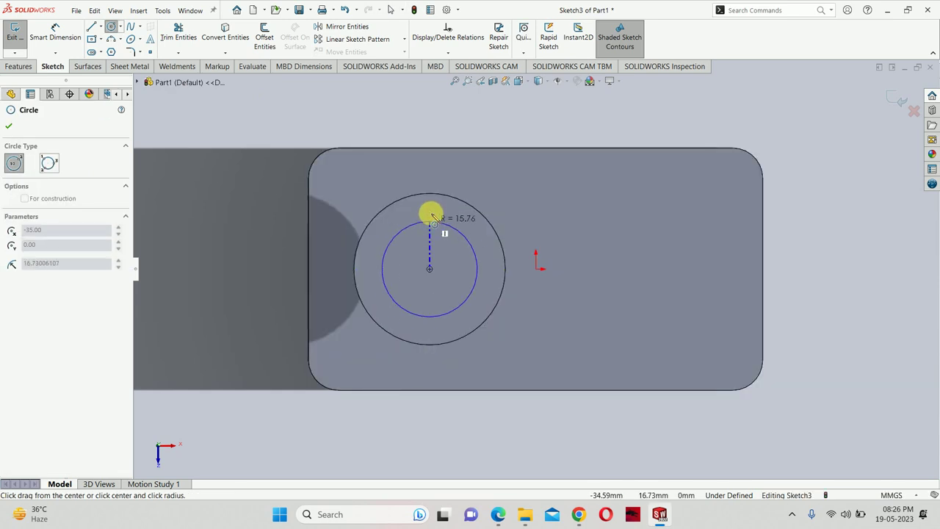
{"action": "left_click", "coordinate": [431, 211]}
{"action": "right_click_drag", "start_coordinate": [414, 287], "coordinate": [384, 245]}
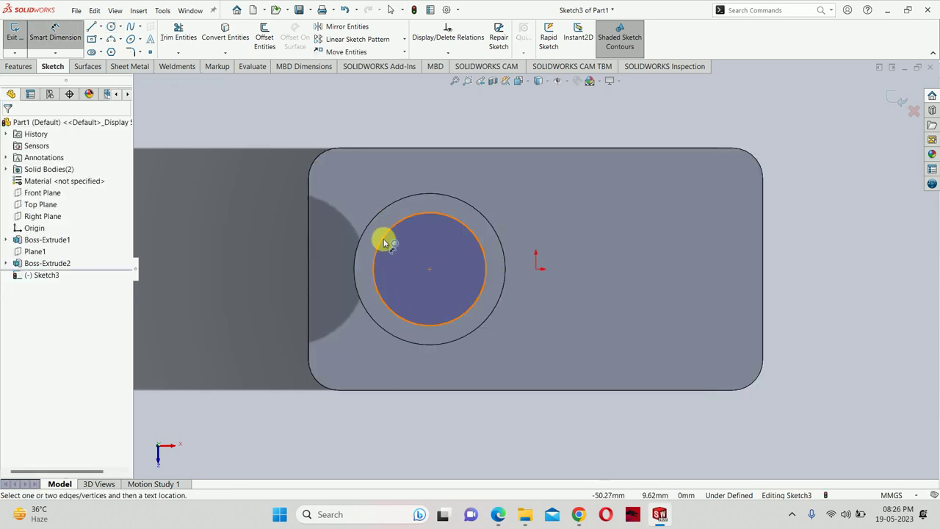
{"action": "left_click", "coordinate": [384, 242]}
{"action": "left_click", "coordinate": [326, 133]}
{"action": "type", "text": "43"}
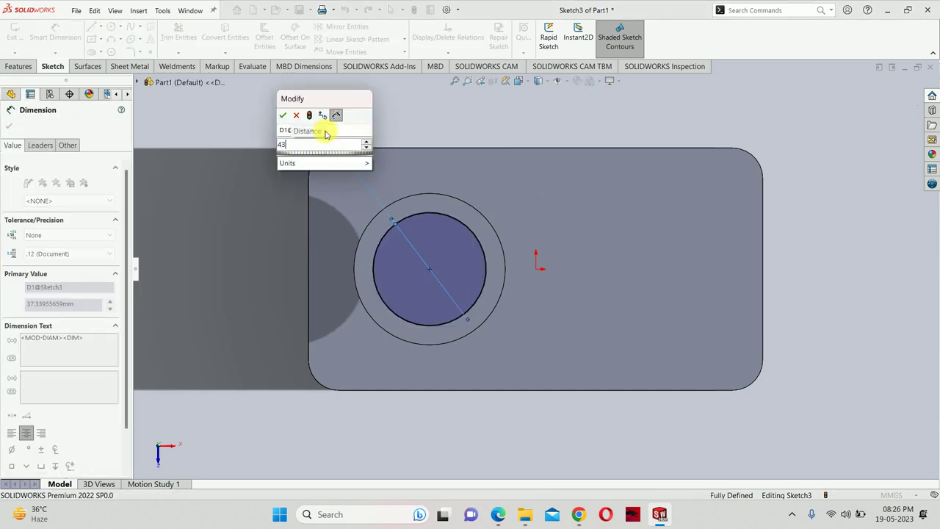
{"action": "key", "text": "Return"}
{"action": "key", "text": "Escape"}
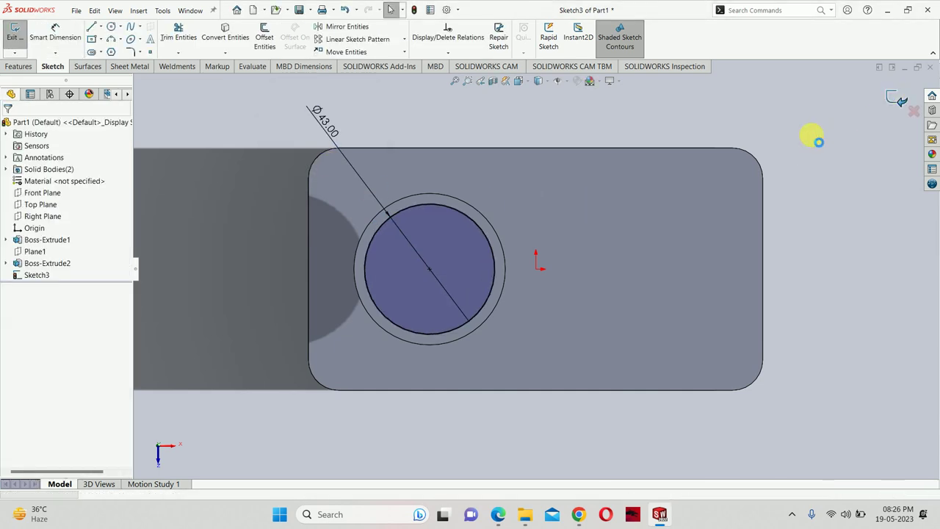
{"action": "left_click", "coordinate": [897, 99]}
Extrude the Ø43 mm circle 20 mm upward into a cylinder
{"action": "mouse_move", "coordinate": [638, 247]}
{"action": "middle_mouse_down"}
{"action": "mouse_move", "coordinate": [539, 237]}
{"action": "mouse_move", "coordinate": [506, 189]}
{"action": "middle_mouse_up"}
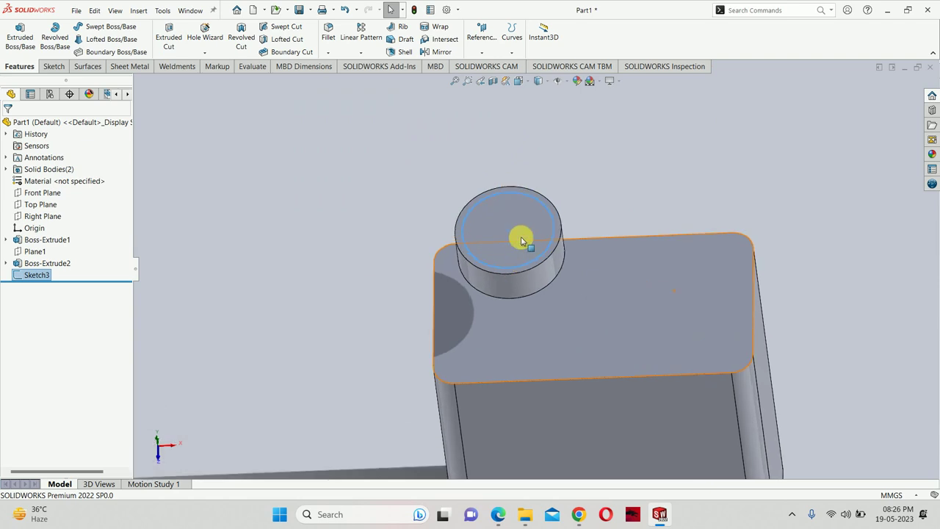
{"action": "mouse_move", "coordinate": [521, 241]}
{"action": "middle_mouse_down"}
{"action": "mouse_move", "coordinate": [552, 166]}
{"action": "mouse_move", "coordinate": [542, 201]}
{"action": "middle_mouse_up"}
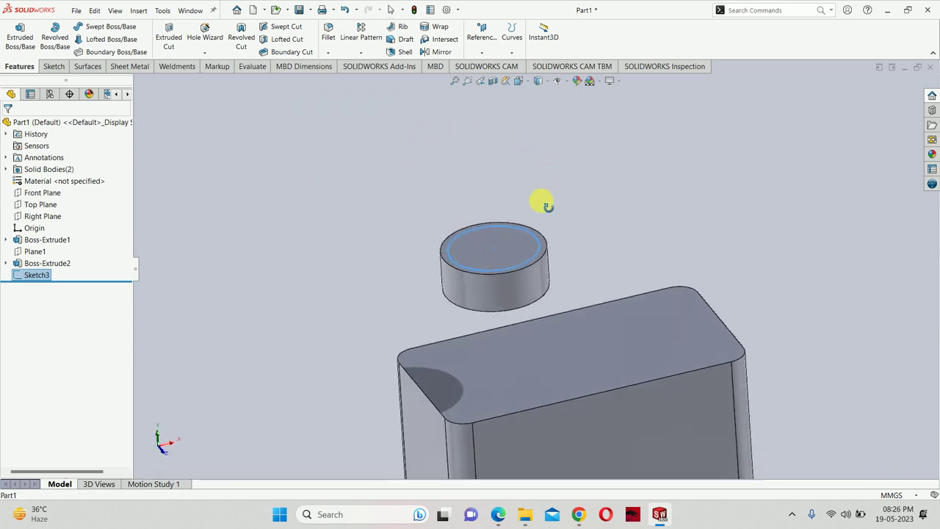
{"action": "left_click", "coordinate": [10, 44]}
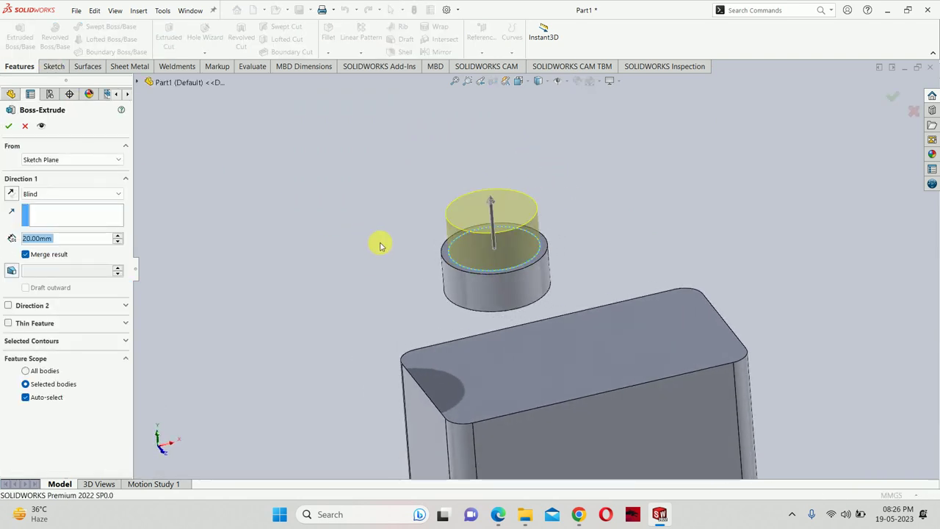
{"action": "key", "text": "Return"}
{"action": "middle_click_drag", "start_coordinate": [673, 239], "coordinate": [615, 307]}
{"action": "scroll", "coordinate": [616, 307], "scroll_direction": "down", "scroll_amount": 3}
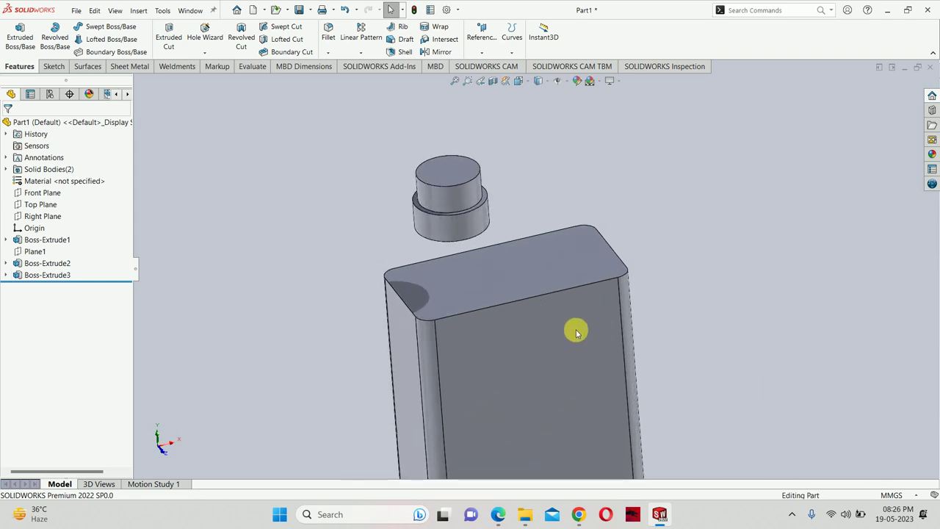
Convert the body's top face outline into Sketch4
{"action": "left_click", "coordinate": [506, 276]}
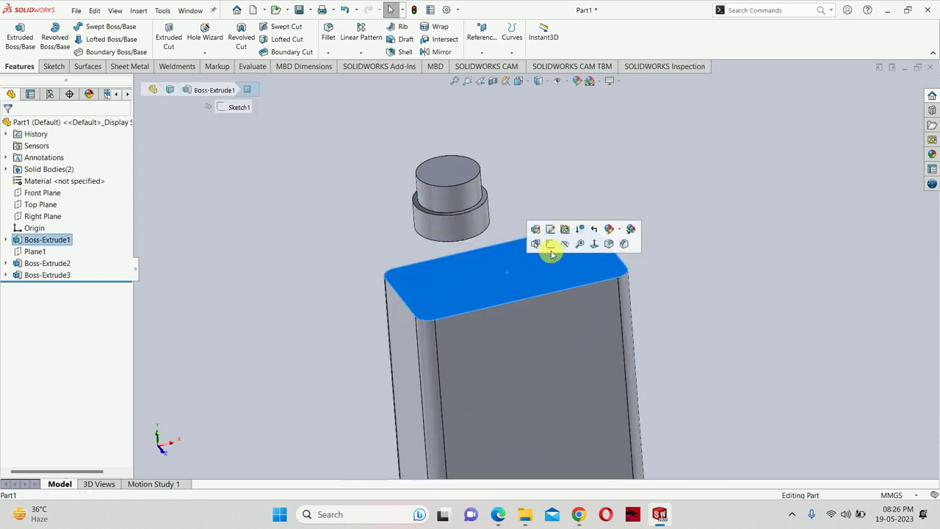
{"action": "left_click", "coordinate": [551, 248]}
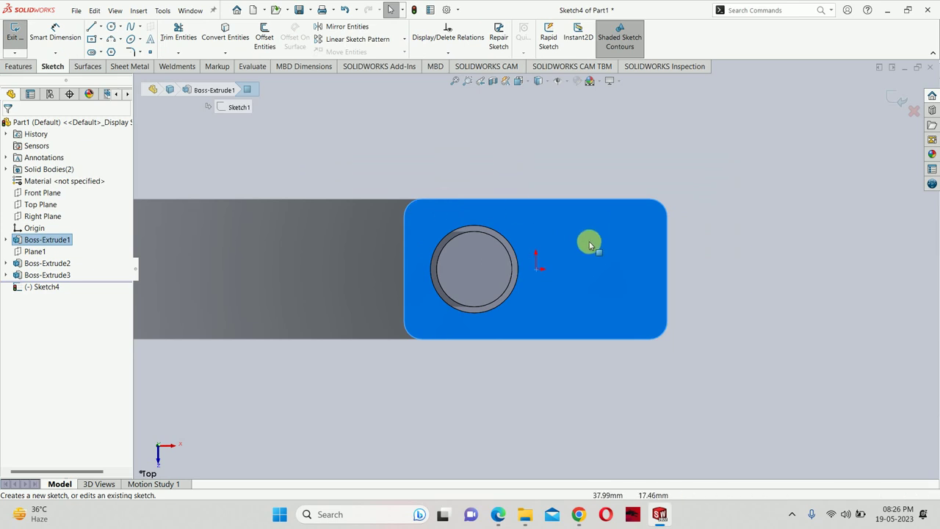
{"action": "left_click", "coordinate": [224, 33]}
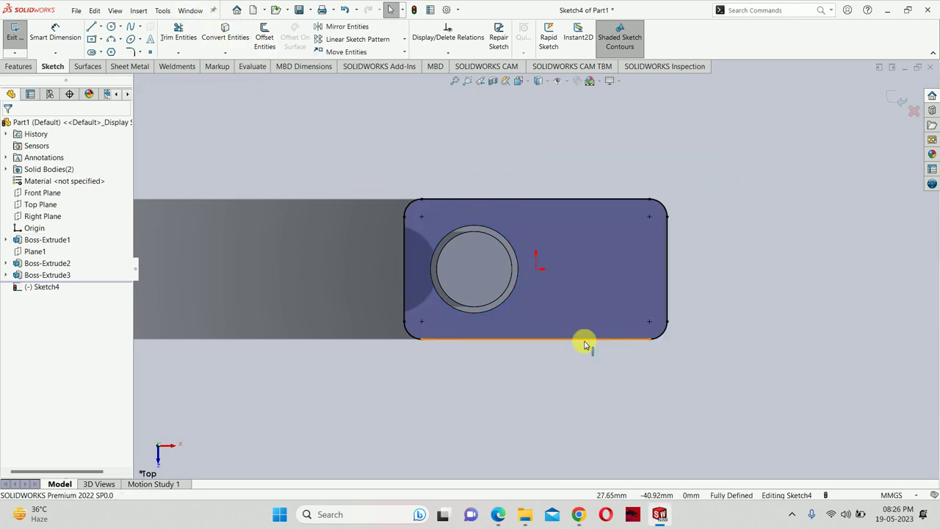
{"action": "left_click", "coordinate": [900, 102]}
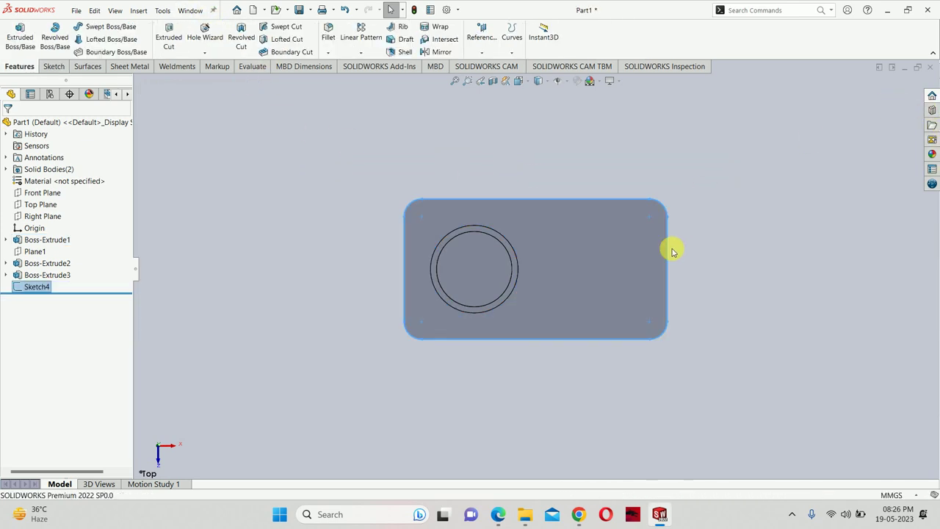
Convert the neck's bottom-face circle into Sketch5
{"action": "scroll", "coordinate": [499, 169], "scroll_direction": "down", "scroll_amount": 3}
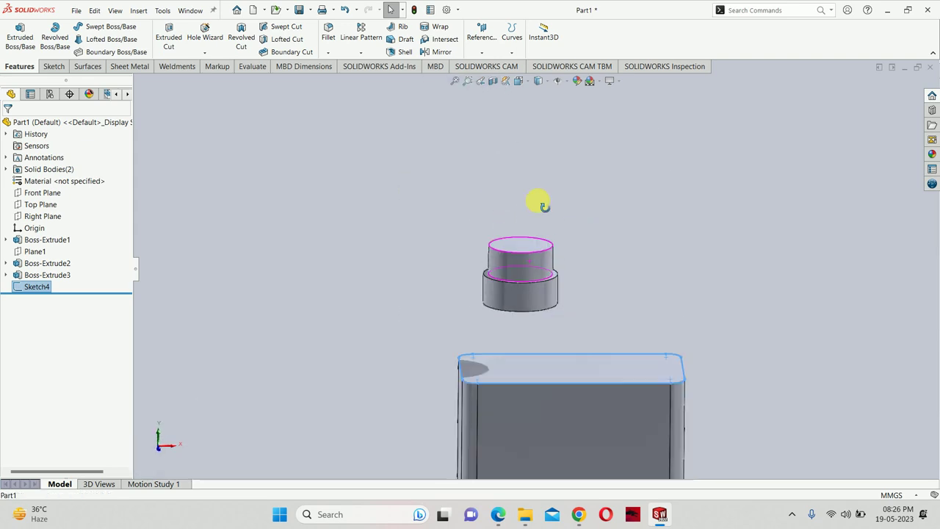
{"action": "scroll", "coordinate": [541, 204], "scroll_direction": "down", "scroll_amount": 2}
{"action": "scroll", "coordinate": [534, 311], "scroll_direction": "down", "scroll_amount": 3}
{"action": "left_click", "coordinate": [531, 311]}
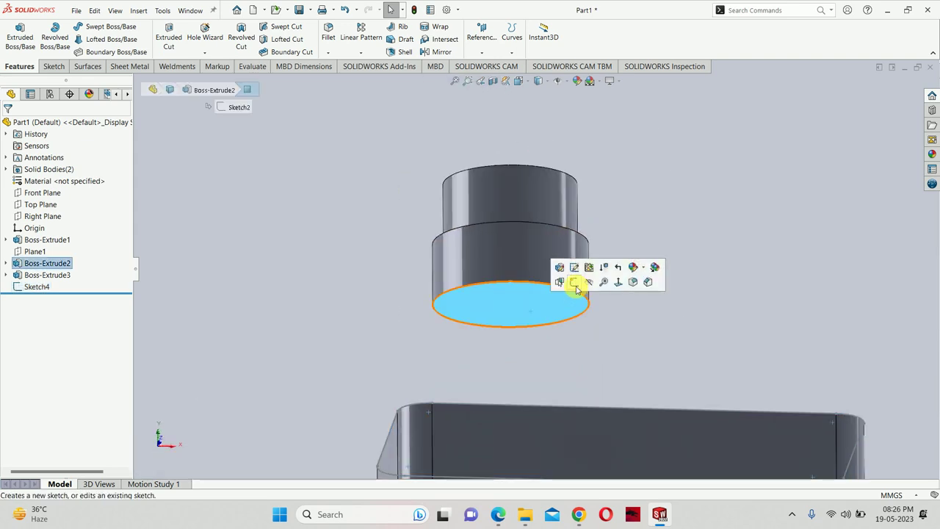
{"action": "left_click", "coordinate": [573, 282]}
{"action": "mouse_move", "coordinate": [475, 260]}
{"action": "middle_mouse_down"}
{"action": "mouse_move", "coordinate": [481, 272]}
{"action": "mouse_move", "coordinate": [524, 179]}
{"action": "middle_mouse_up"}
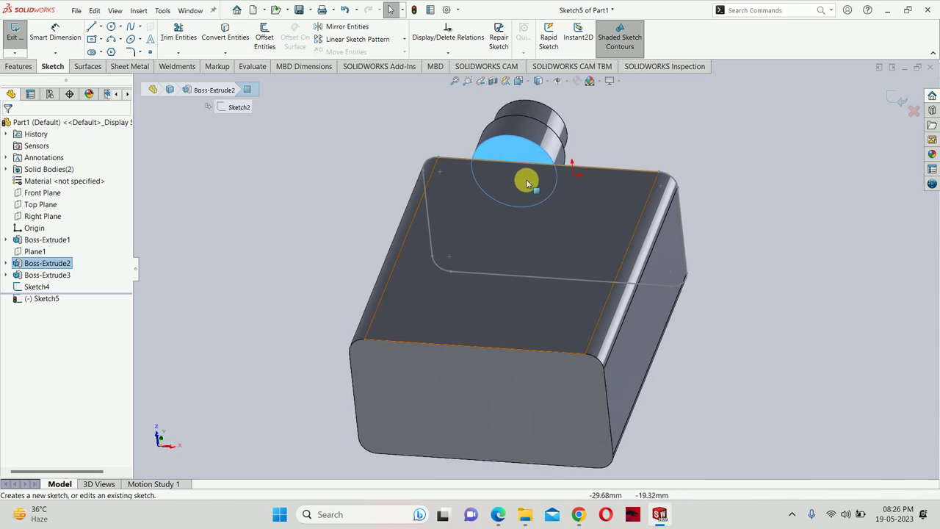
{"action": "left_click", "coordinate": [200, 37]}
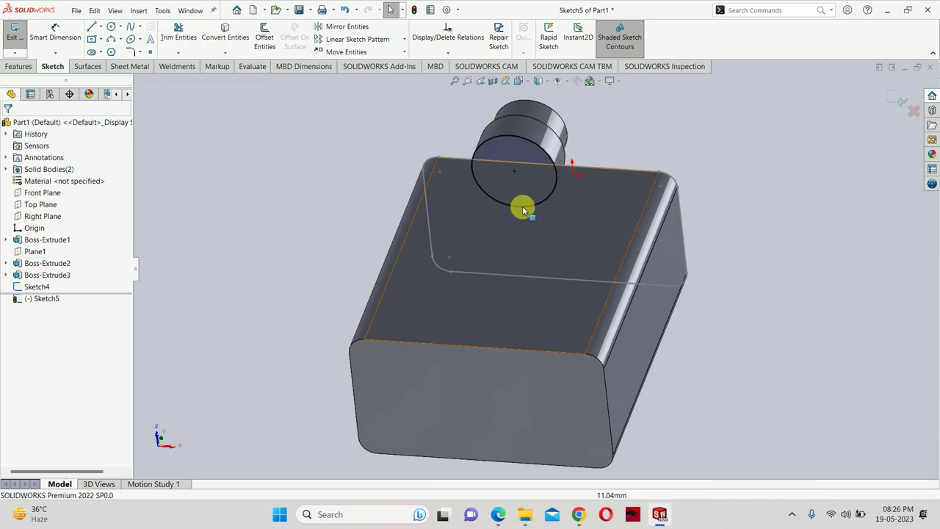
{"action": "left_click", "coordinate": [902, 100]}
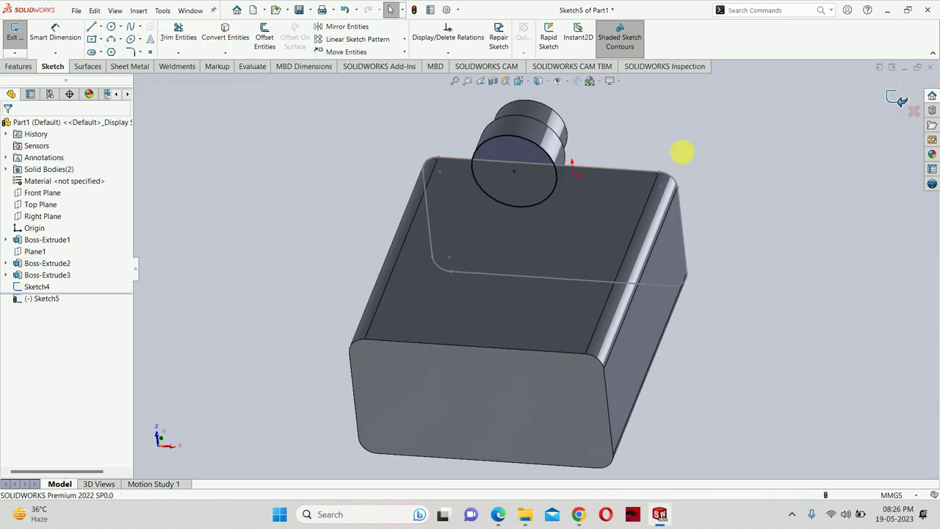
{"action": "mouse_move", "coordinate": [682, 151]}
{"action": "middle_mouse_down"}
{"action": "mouse_move", "coordinate": [656, 262]}
{"action": "mouse_move", "coordinate": [528, 203]}
{"action": "mouse_move", "coordinate": [533, 227]}
{"action": "mouse_move", "coordinate": [497, 287]}
{"action": "middle_mouse_up"}
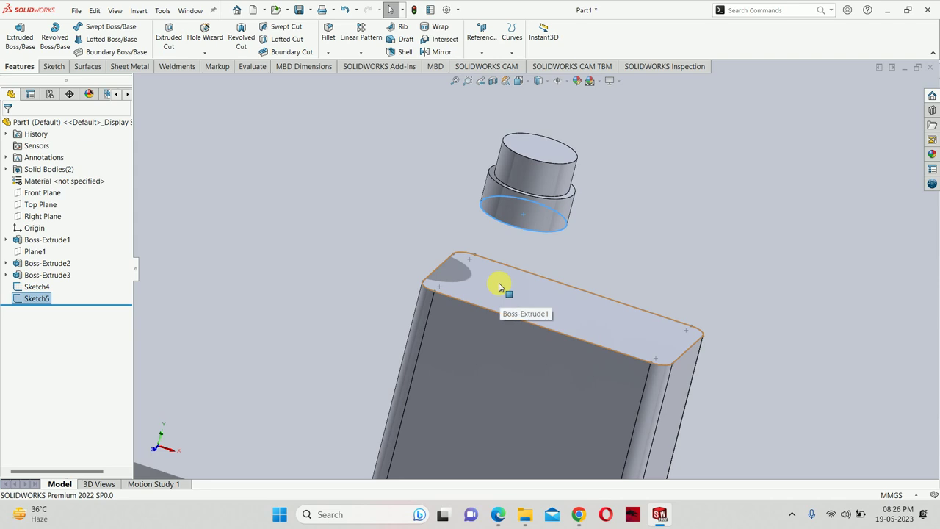
{"action": "left_click", "coordinate": [499, 514]}
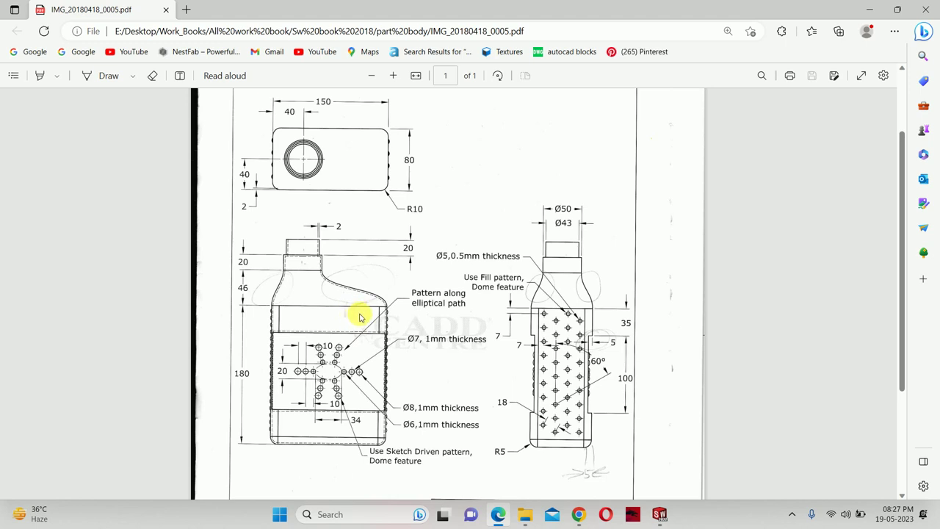
{"action": "key", "text": "alt+Tab"}
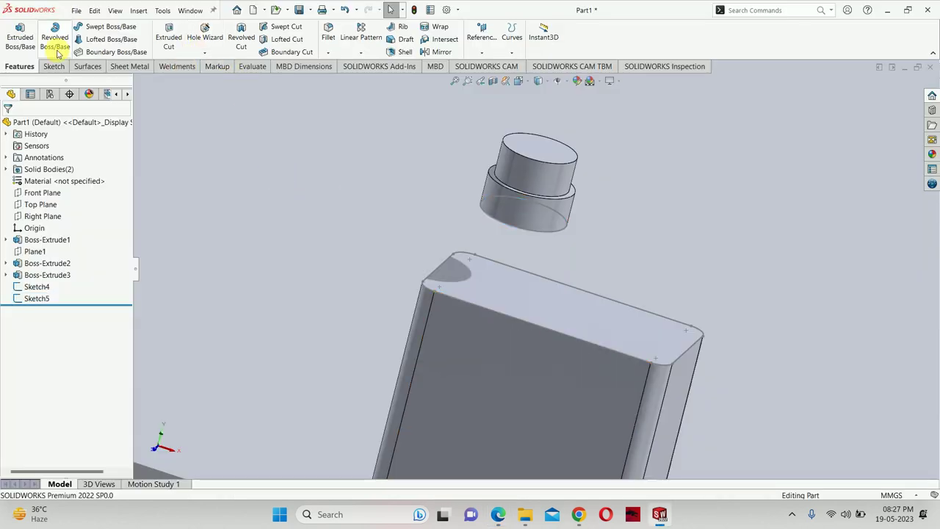
{"action": "left_click", "coordinate": [95, 44]}
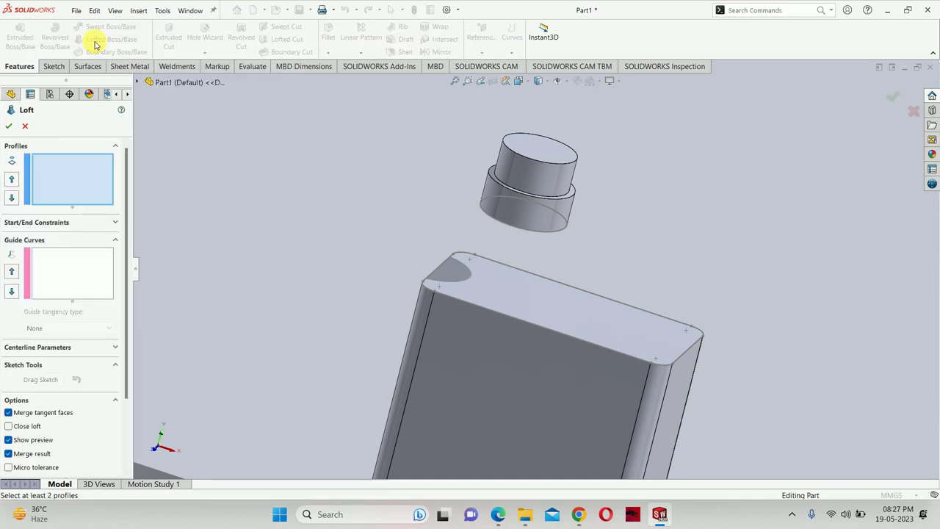
{"action": "scroll", "coordinate": [463, 266], "scroll_direction": "down", "scroll_amount": 2}
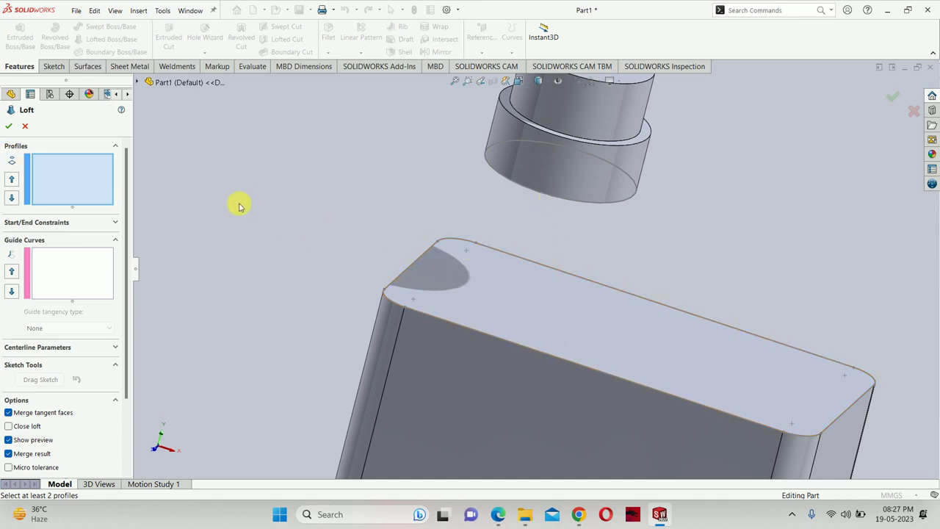
{"action": "left_click", "coordinate": [413, 266]}
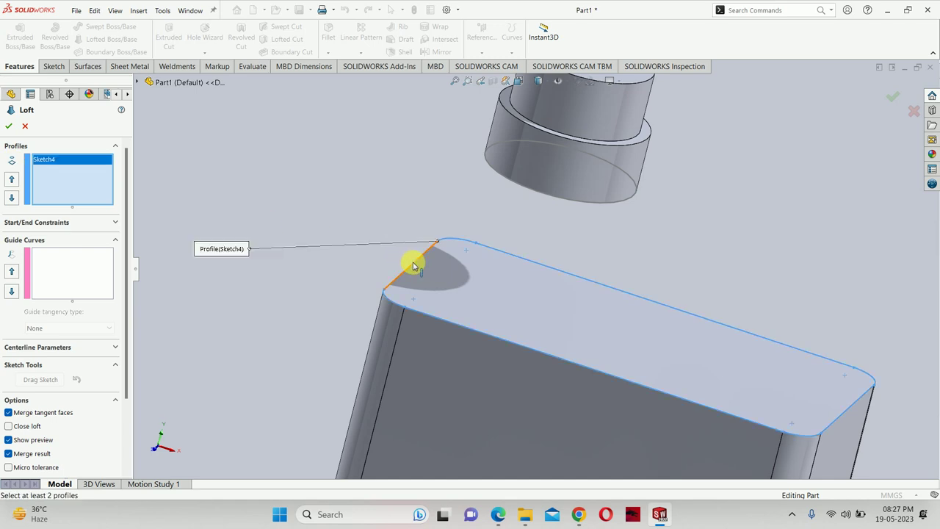
{"action": "middle_click_drag", "start_coordinate": [447, 260], "coordinate": [625, 315]}
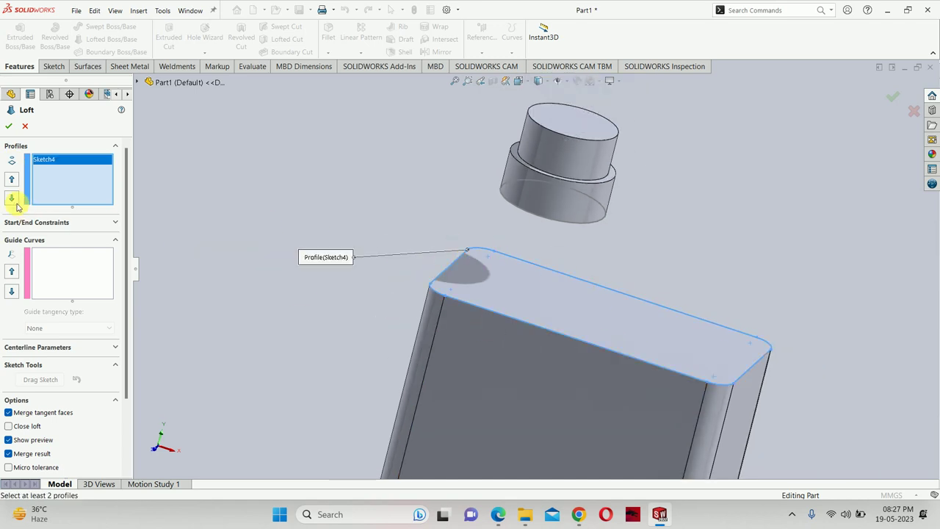
{"action": "left_click", "coordinate": [508, 207]}
{"action": "middle_click_drag", "start_coordinate": [447, 248], "coordinate": [450, 243]}
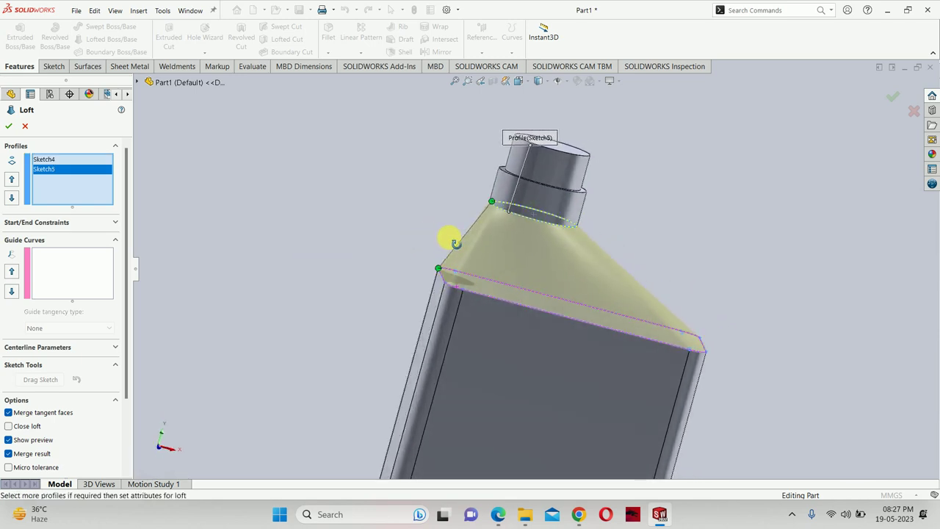
{"action": "key", "text": "Left"}
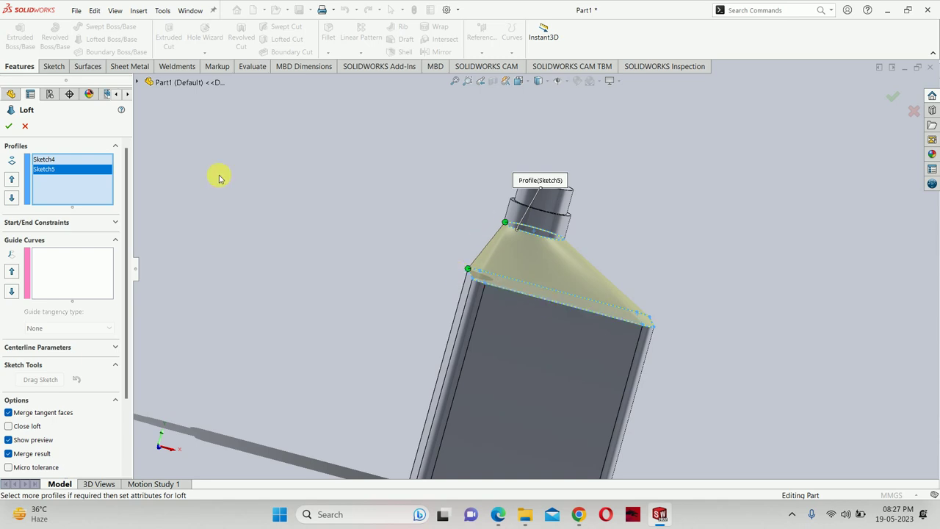
{"action": "left_click", "coordinate": [17, 126]}
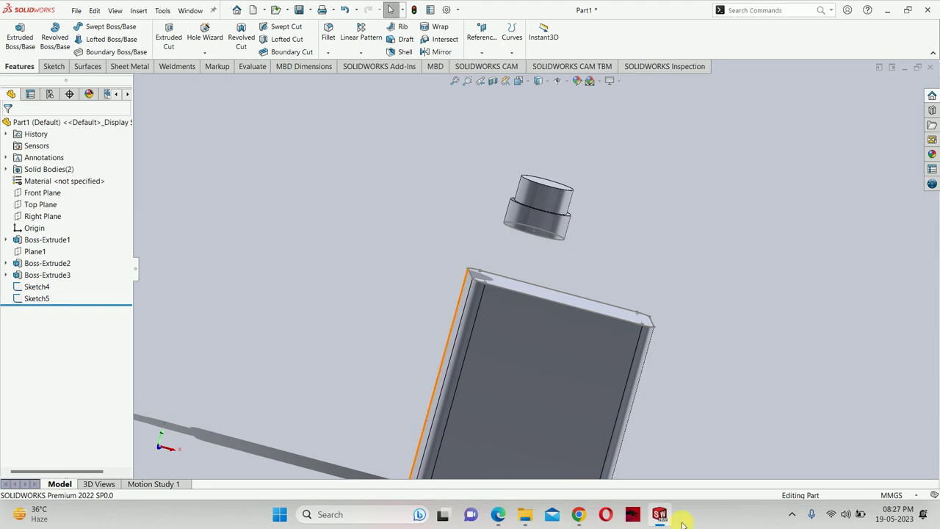
Compare the model against the bottle reference drawing in Edge
{"action": "left_click", "coordinate": [498, 522]}
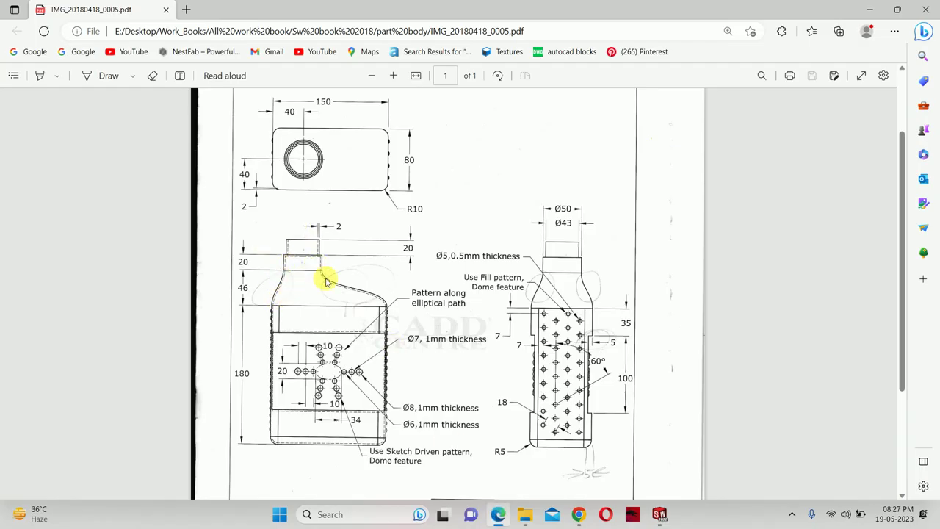
{"action": "key", "text": "alt+Tab"}
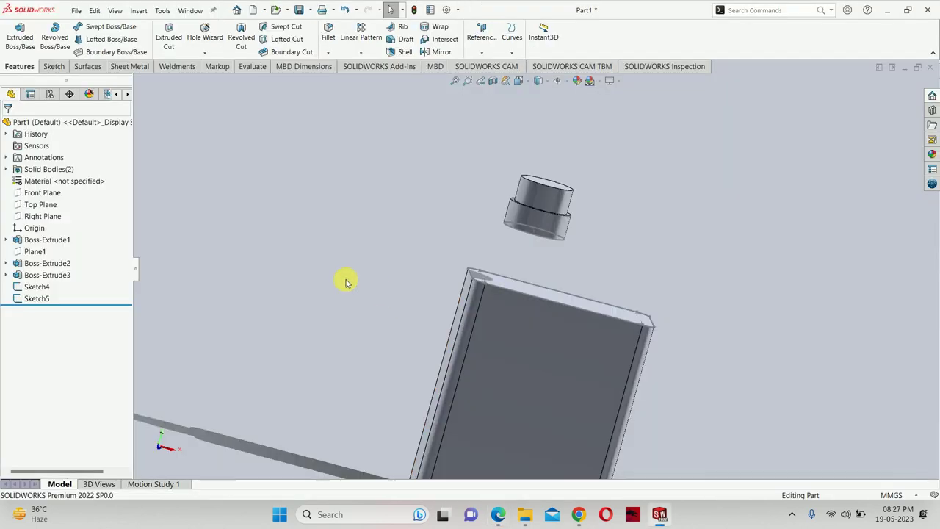
{"action": "key", "text": "alt+Tab"}
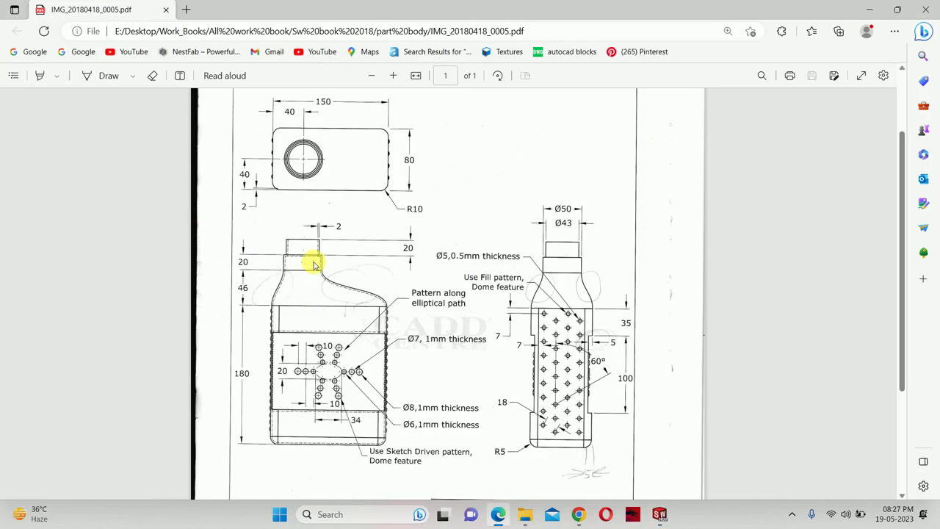
{"action": "key", "text": "alt+Tab"}
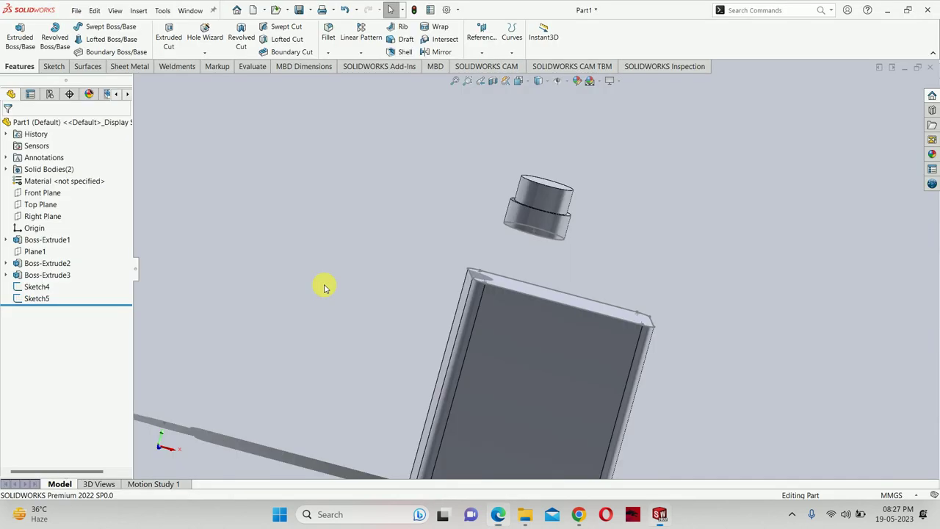
Review the Top, Right and Front Planes while orbiting, then right-click the Front Plane
{"action": "left_click", "coordinate": [40, 205]}
{"action": "mouse_move", "coordinate": [377, 226]}
{"action": "middle_mouse_down"}
{"action": "mouse_move", "coordinate": [343, 272]}
{"action": "mouse_move", "coordinate": [439, 309]}
{"action": "middle_mouse_up"}
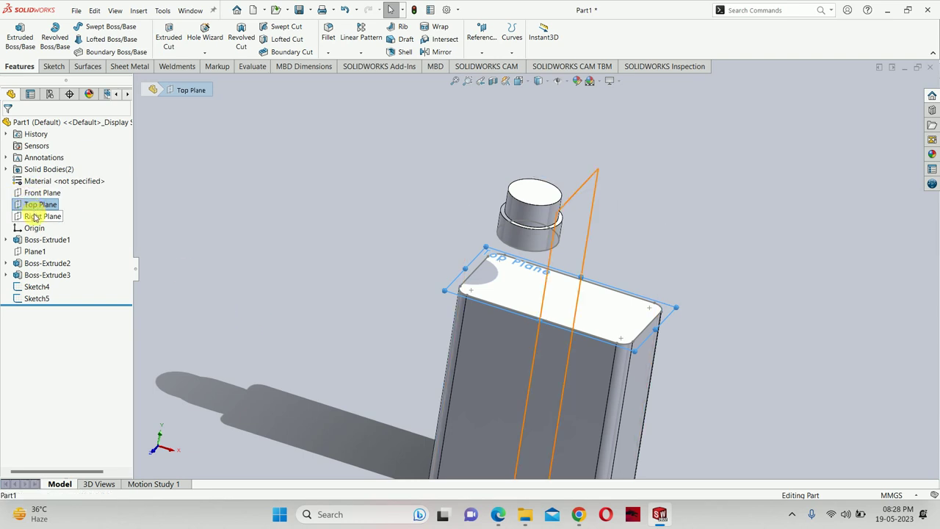
{"action": "left_click", "coordinate": [37, 216]}
{"action": "mouse_move", "coordinate": [250, 264]}
{"action": "middle_mouse_down"}
{"action": "mouse_move", "coordinate": [279, 240]}
{"action": "mouse_move", "coordinate": [154, 231]}
{"action": "mouse_move", "coordinate": [287, 174]}
{"action": "mouse_move", "coordinate": [262, 193]}
{"action": "middle_mouse_up"}
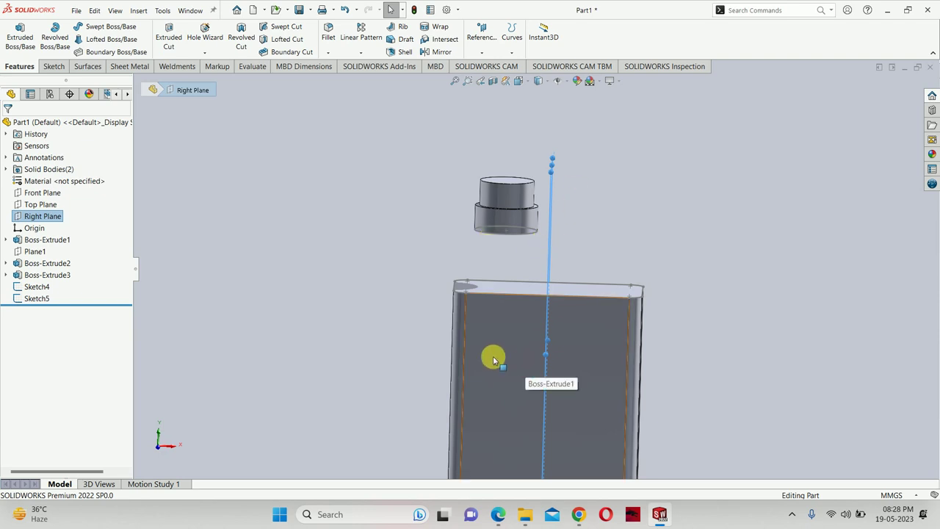
{"action": "left_click", "coordinate": [38, 193]}
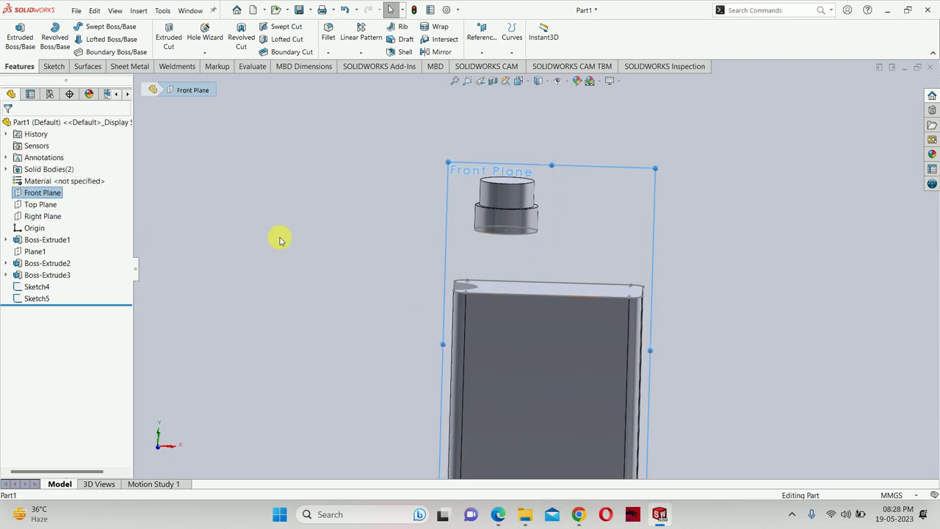
{"action": "mouse_move", "coordinate": [313, 256]}
{"action": "middle_mouse_down"}
{"action": "mouse_move", "coordinate": [371, 294]}
{"action": "mouse_move", "coordinate": [354, 291]}
{"action": "middle_mouse_up"}
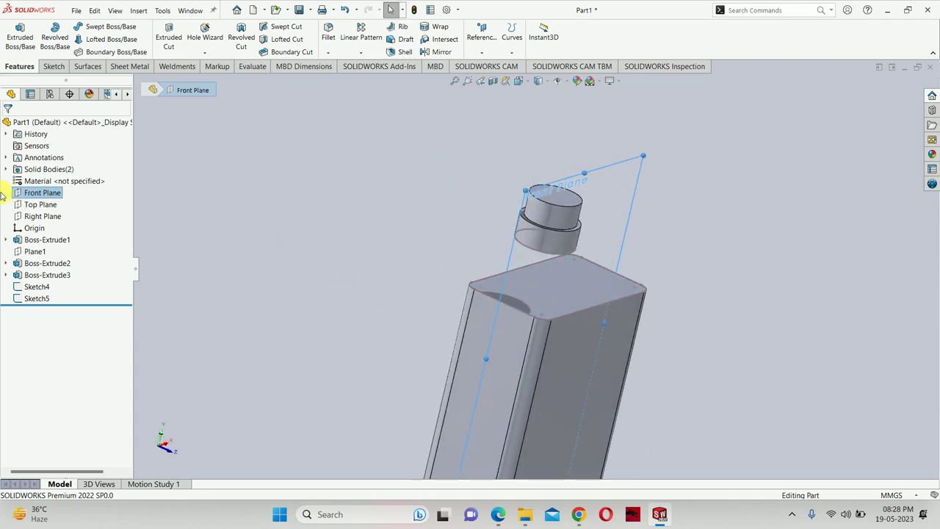
{"action": "right_click", "coordinate": [40, 193]}
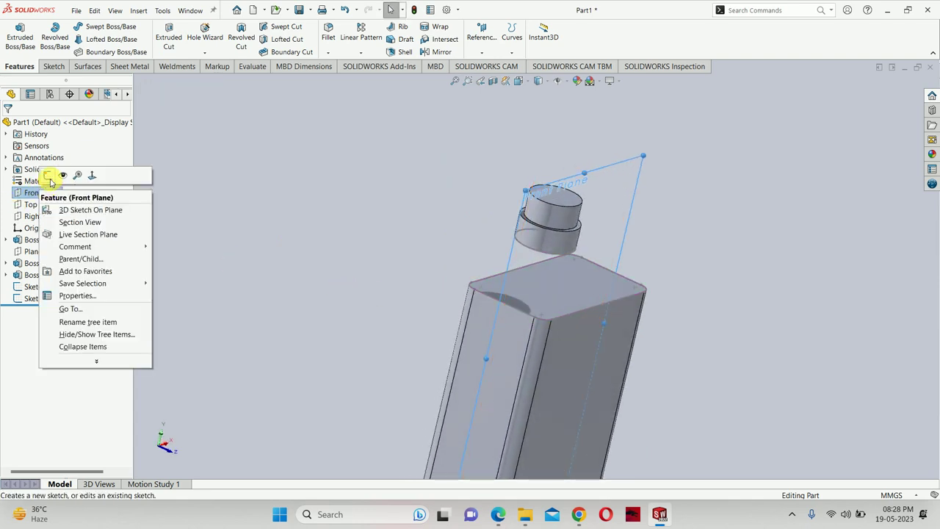
Sketch a spline on the Front Plane from the neck's lower-left corner to the body's top-left corner
{"action": "left_click", "coordinate": [45, 175]}
{"action": "scroll", "coordinate": [492, 133], "scroll_direction": "down", "scroll_amount": 3}
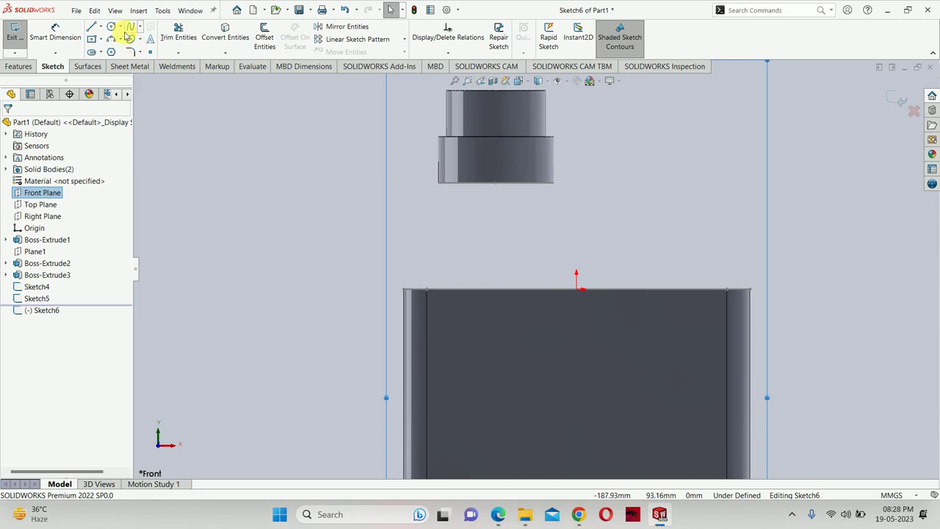
{"action": "left_click", "coordinate": [129, 28]}
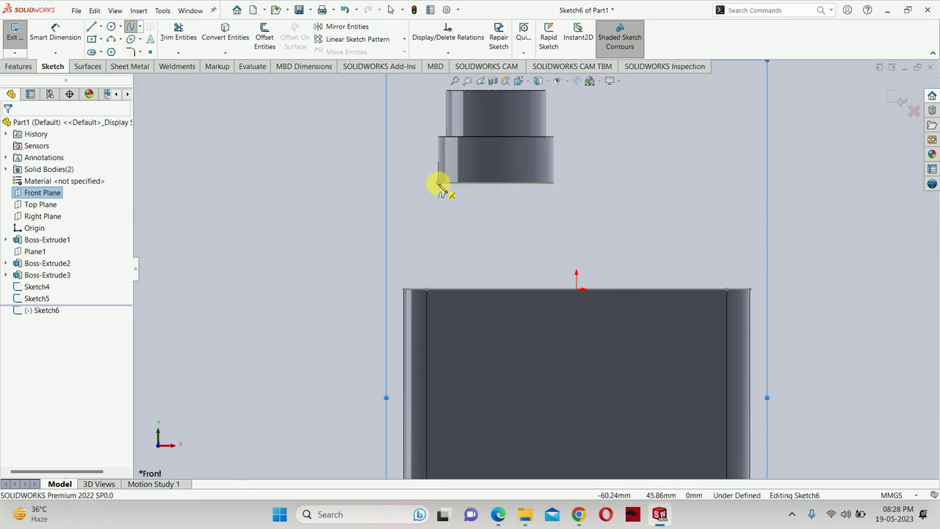
{"action": "left_click", "coordinate": [438, 183]}
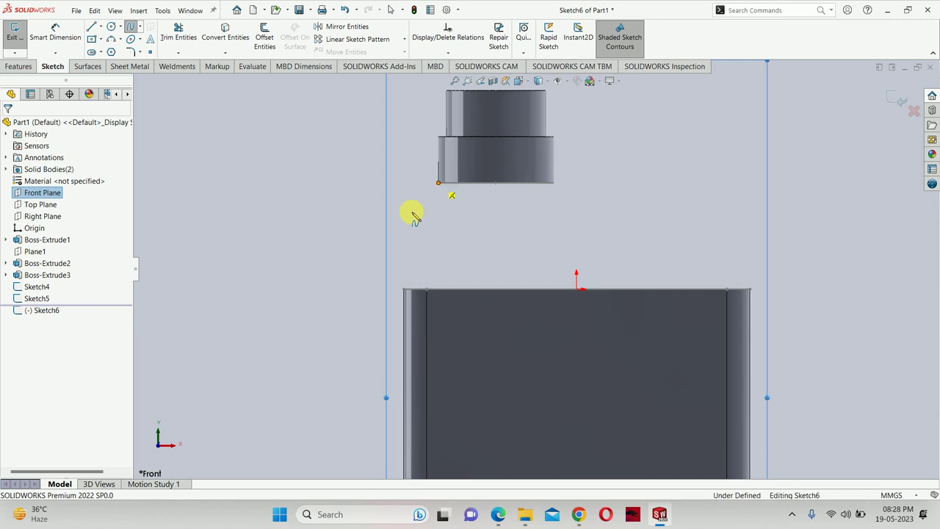
{"action": "double_click", "coordinate": [404, 289]}
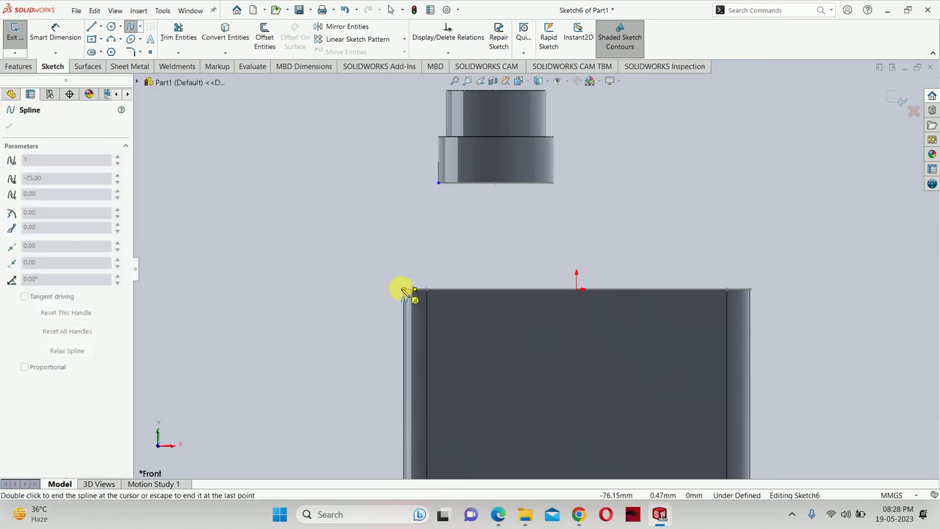
{"action": "key", "text": "Escape"}
Bend the left spline and give both of its end tangents Vertical relations
{"action": "left_click", "coordinate": [421, 240]}
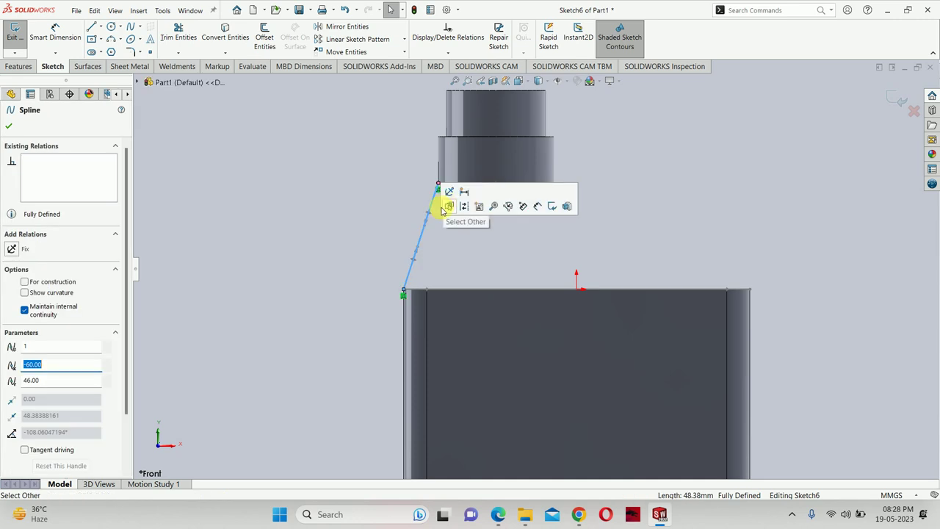
{"action": "left_click_drag", "start_coordinate": [423, 231], "coordinate": [436, 227]}
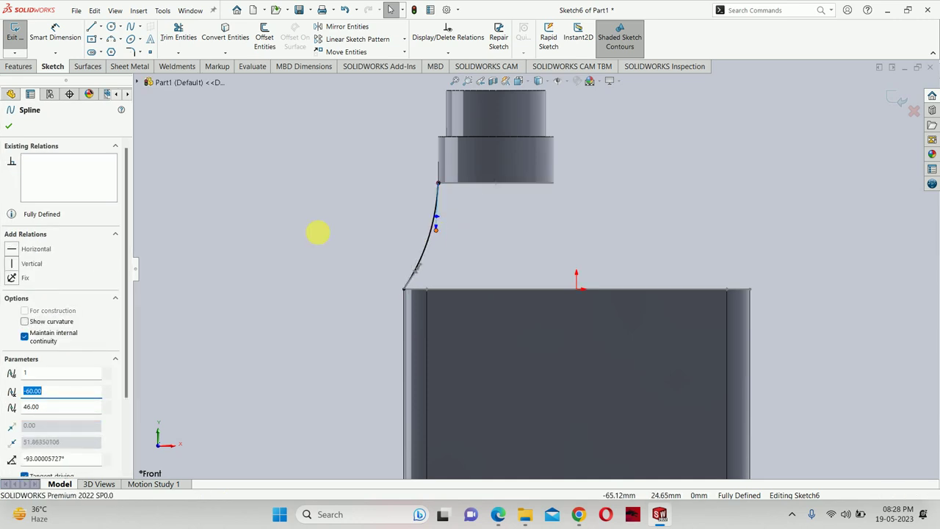
{"action": "left_click", "coordinate": [18, 264]}
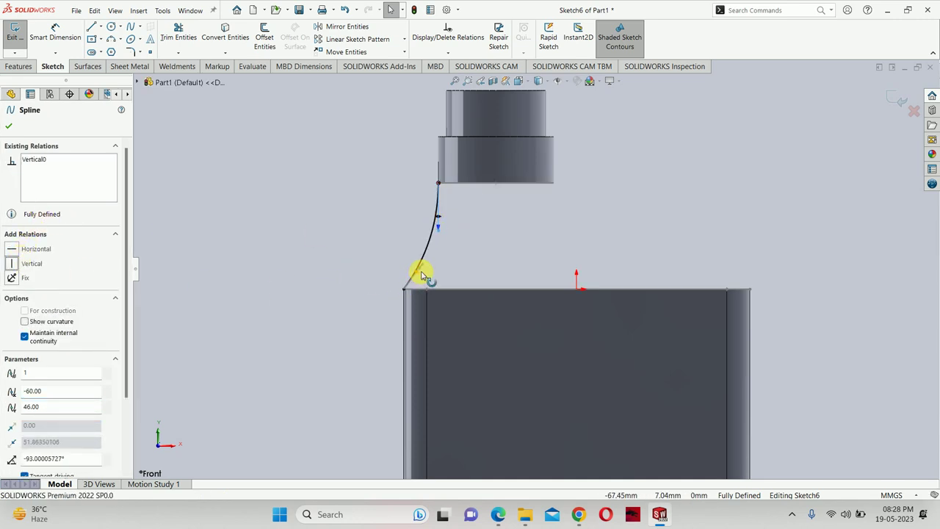
{"action": "left_click_drag", "start_coordinate": [422, 269], "coordinate": [401, 255]}
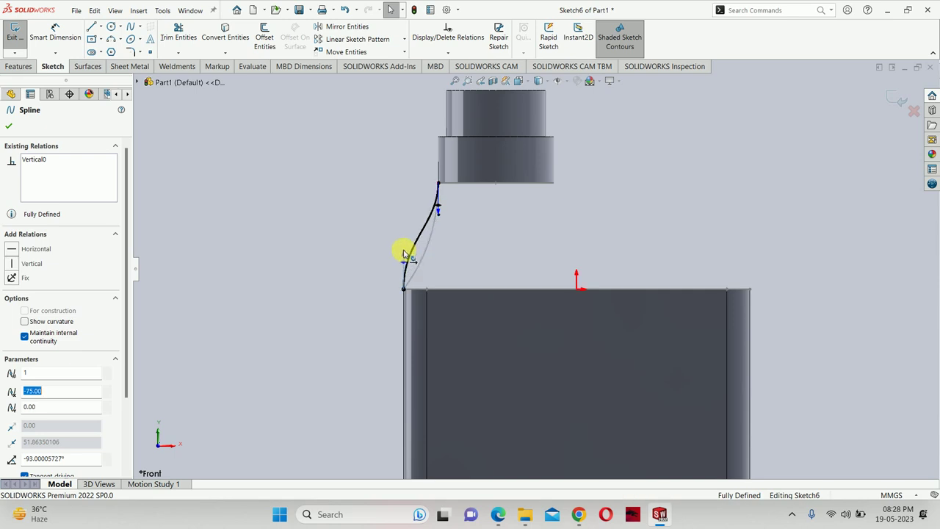
{"action": "left_click", "coordinate": [10, 266]}
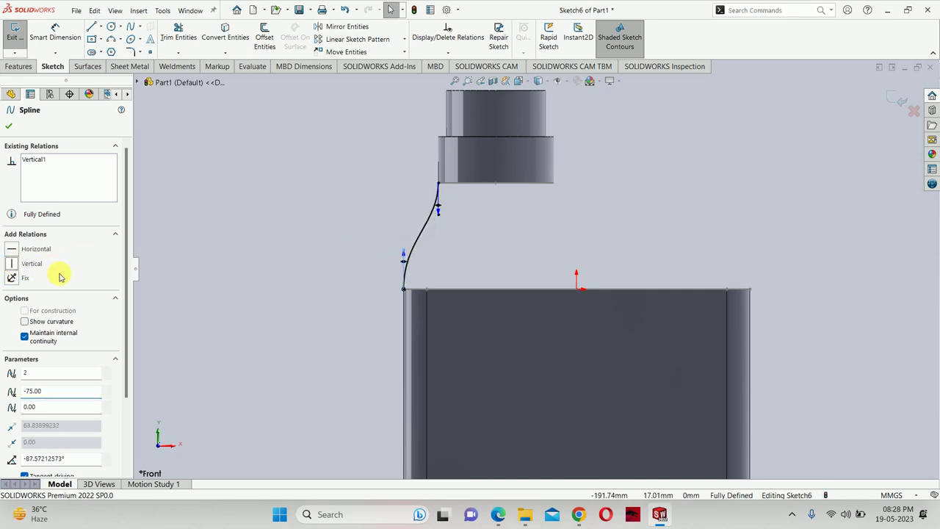
{"action": "left_click", "coordinate": [439, 219]}
{"action": "left_click", "coordinate": [421, 257]}
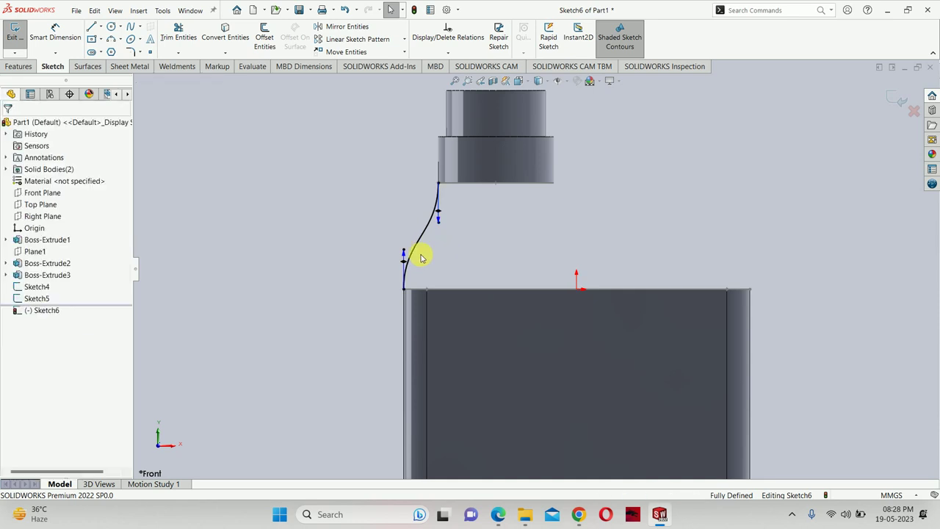
{"action": "left_click", "coordinate": [403, 254]}
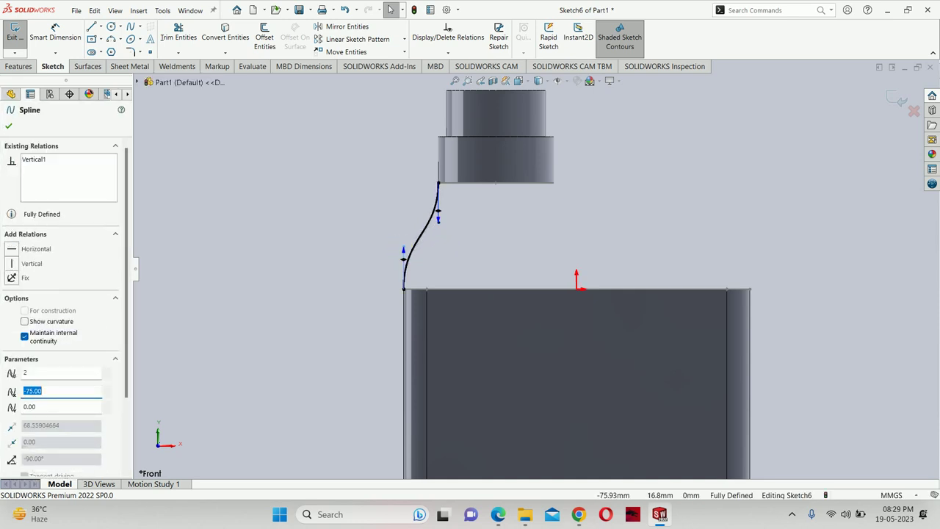
{"action": "left_click", "coordinate": [438, 228]}
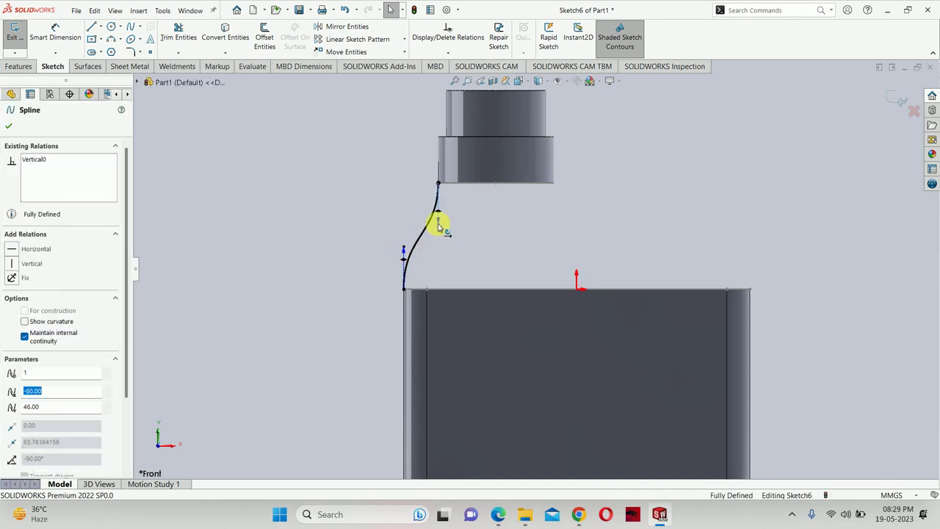
{"action": "left_click", "coordinate": [436, 206]}
Compare with the reference drawing and fine-tune the left spline's tangent lengths
{"action": "scroll", "coordinate": [441, 220], "scroll_direction": "down", "scroll_amount": 2}
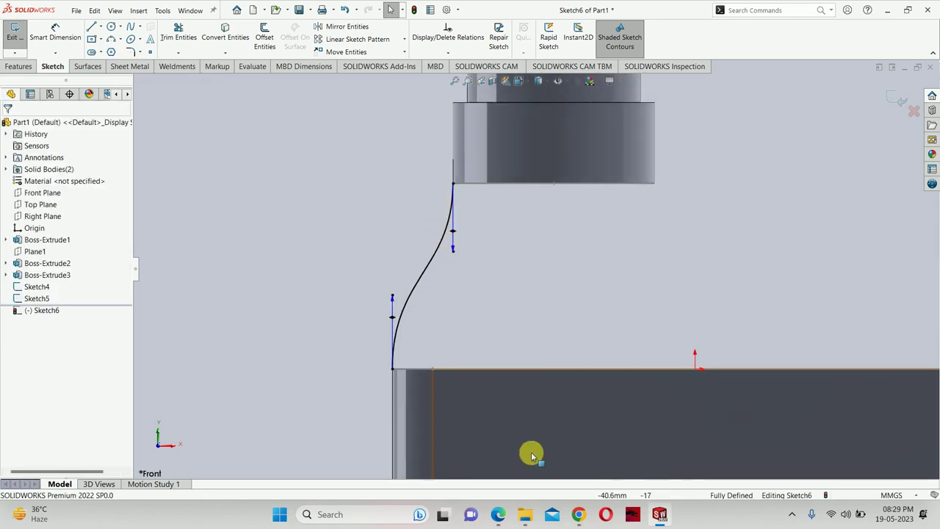
{"action": "left_click", "coordinate": [499, 517]}
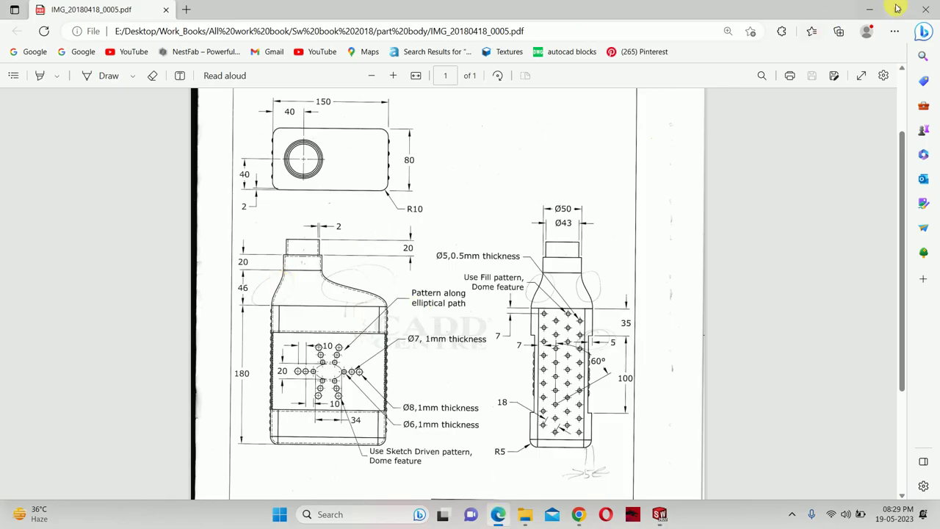
{"action": "left_click", "coordinate": [868, 8]}
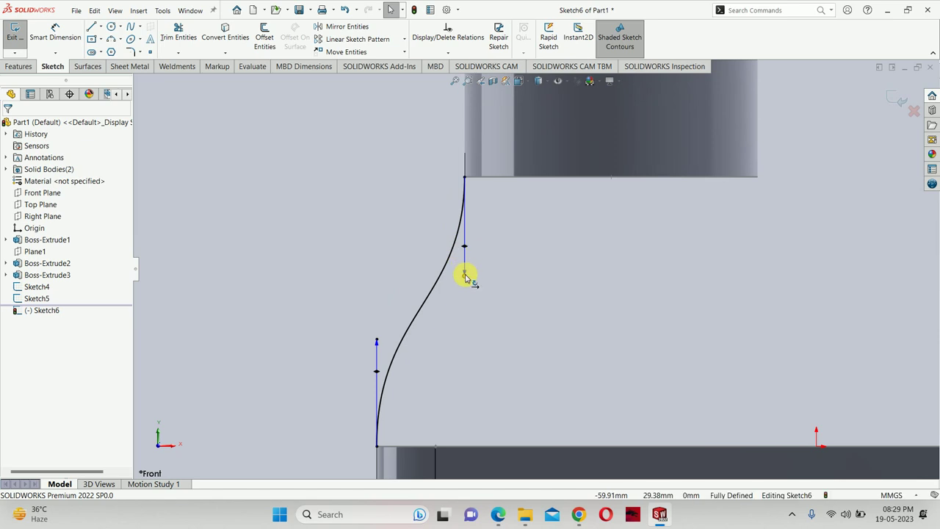
{"action": "left_click_drag", "start_coordinate": [465, 276], "coordinate": [464, 251]}
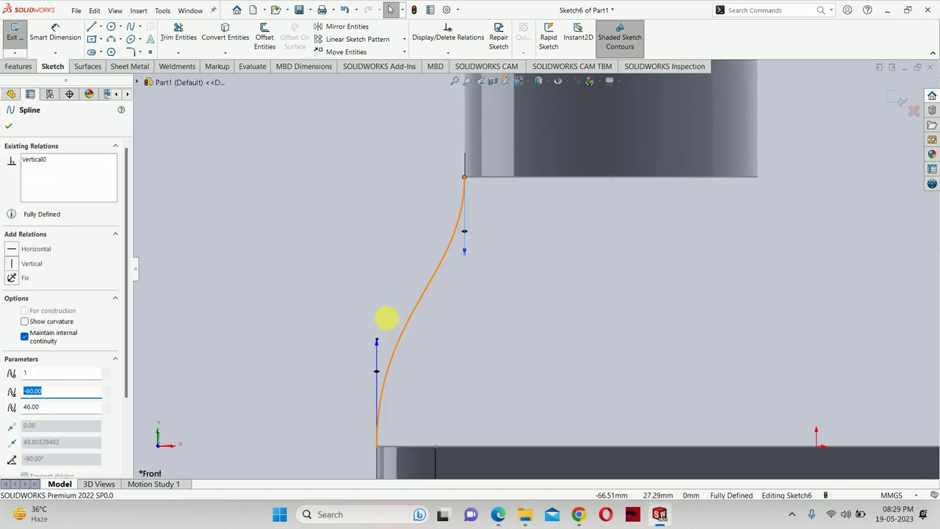
{"action": "left_click_drag", "start_coordinate": [374, 342], "coordinate": [378, 356]}
{"action": "left_click_drag", "start_coordinate": [465, 255], "coordinate": [466, 267]}
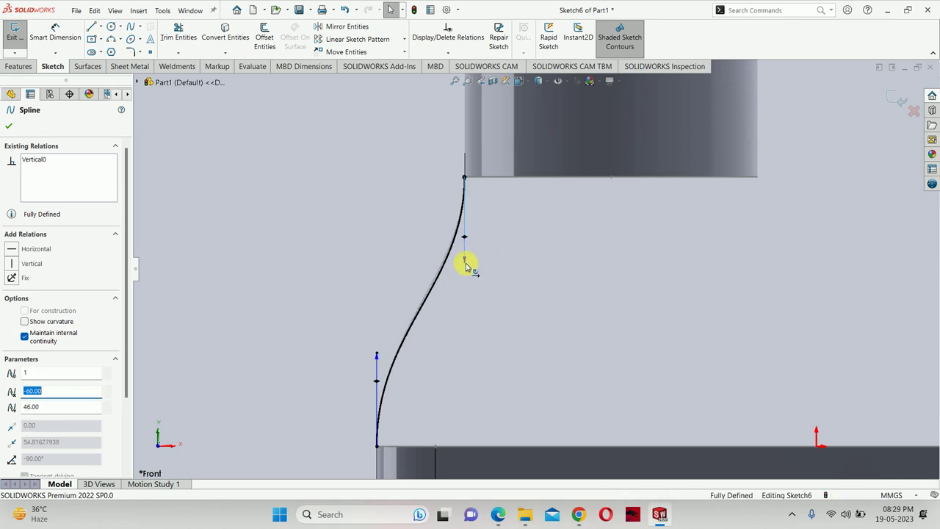
{"action": "left_click", "coordinate": [539, 296]}
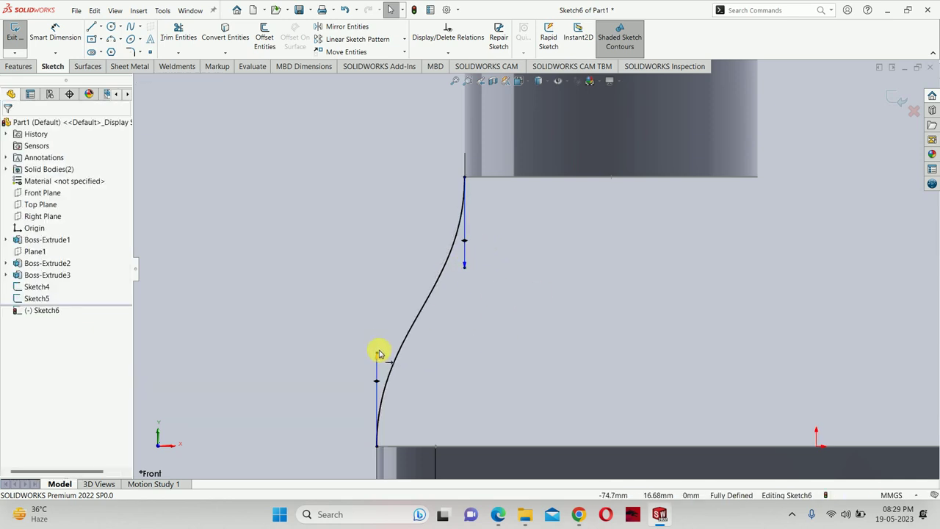
{"action": "left_click_drag", "start_coordinate": [378, 354], "coordinate": [377, 344]}
{"action": "left_click", "coordinate": [656, 287]}
{"action": "key", "text": "z"}
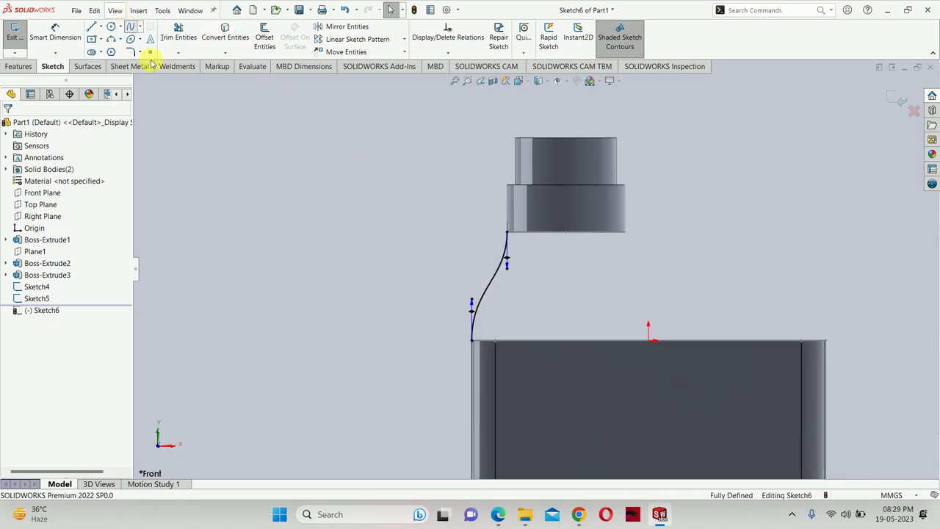
Draw a spline from the neck's lower-right corner to the body's top-right corner and bend it
{"action": "left_click", "coordinate": [624, 232]}
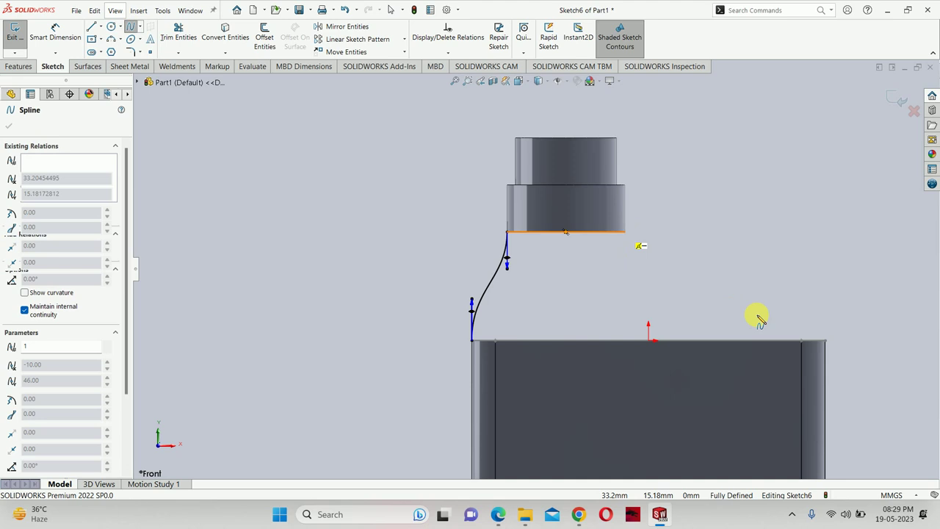
{"action": "left_click", "coordinate": [823, 342]}
{"action": "key", "text": "Escape"}
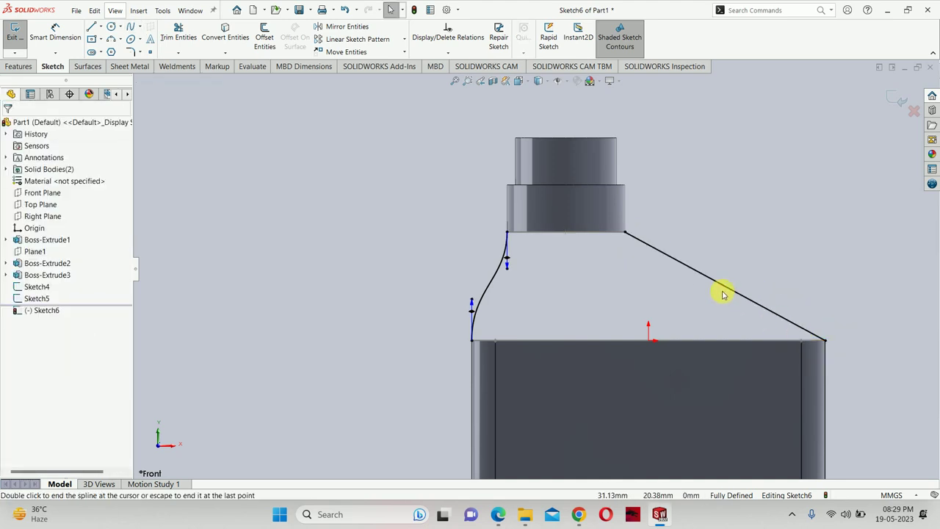
{"action": "left_click", "coordinate": [722, 293]}
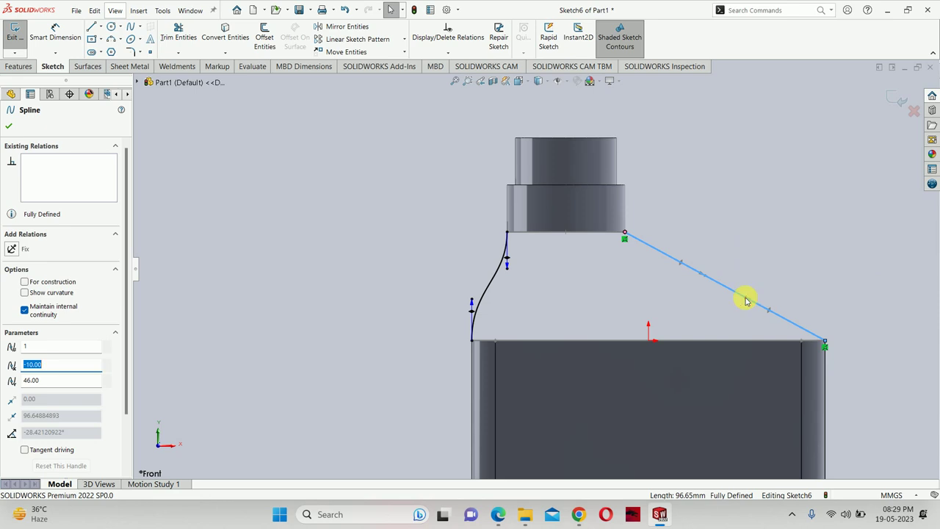
{"action": "left_click_drag", "start_coordinate": [825, 341], "coordinate": [824, 285]}
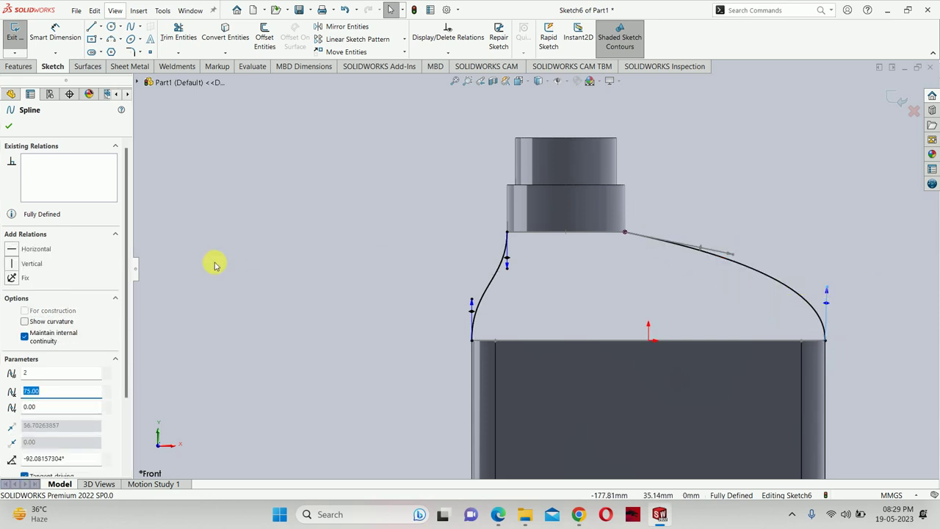
{"action": "left_click_drag", "start_coordinate": [731, 254], "coordinate": [617, 295]}
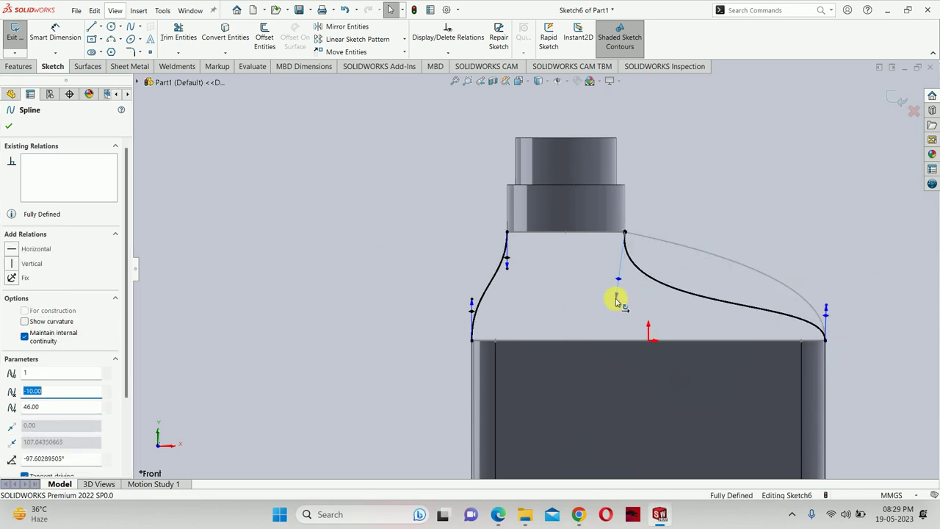
Make both end tangents of the right spline vertical and adjust their lengths
{"action": "left_click", "coordinate": [10, 263]}
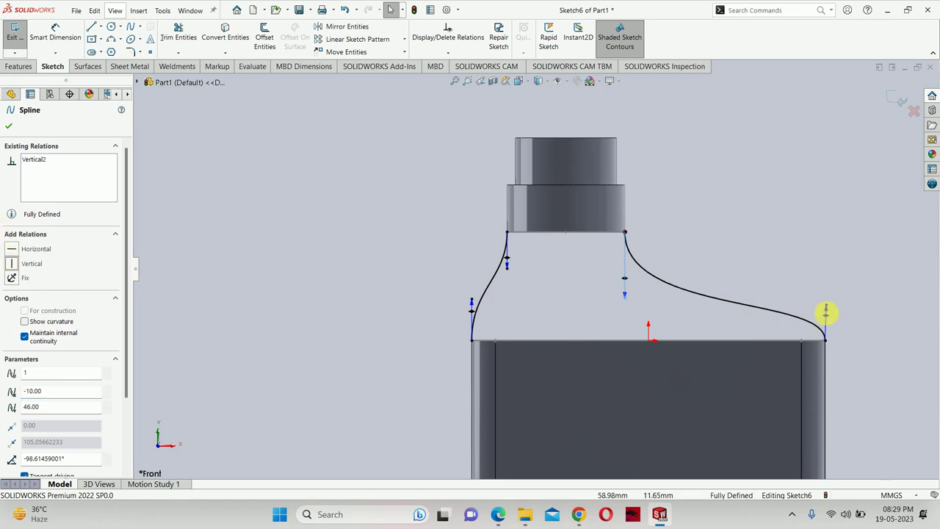
{"action": "left_click", "coordinate": [250, 247]}
{"action": "left_click", "coordinate": [20, 265]}
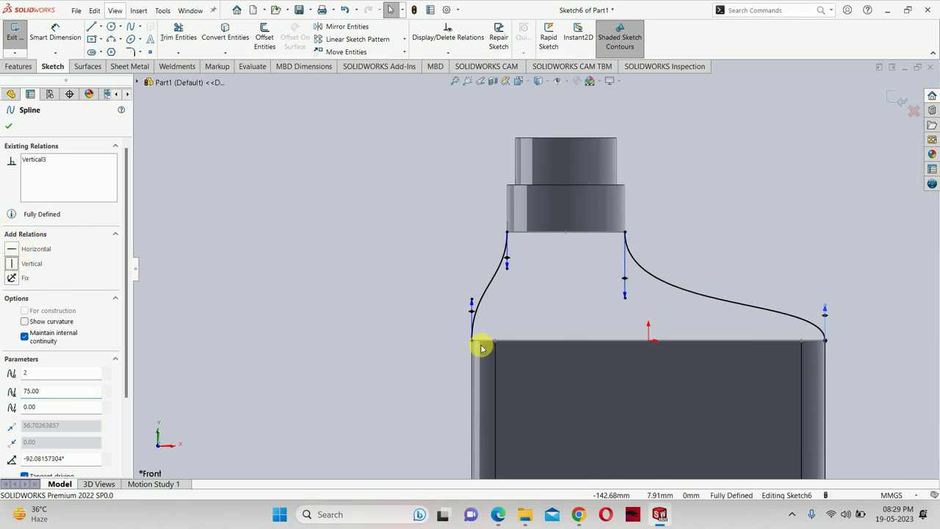
{"action": "left_click_drag", "start_coordinate": [825, 313], "coordinate": [827, 293]}
{"action": "left_click", "coordinate": [646, 301]}
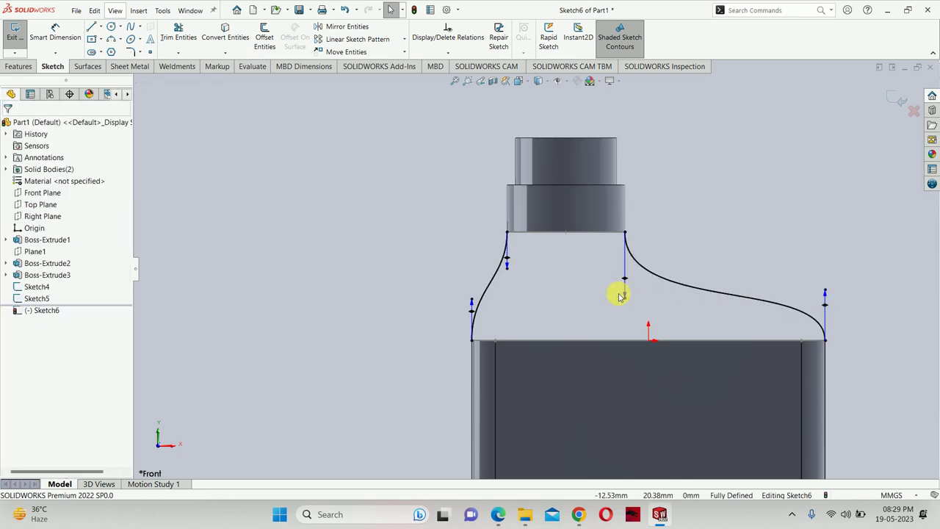
{"action": "left_click_drag", "start_coordinate": [624, 302], "coordinate": [628, 293]}
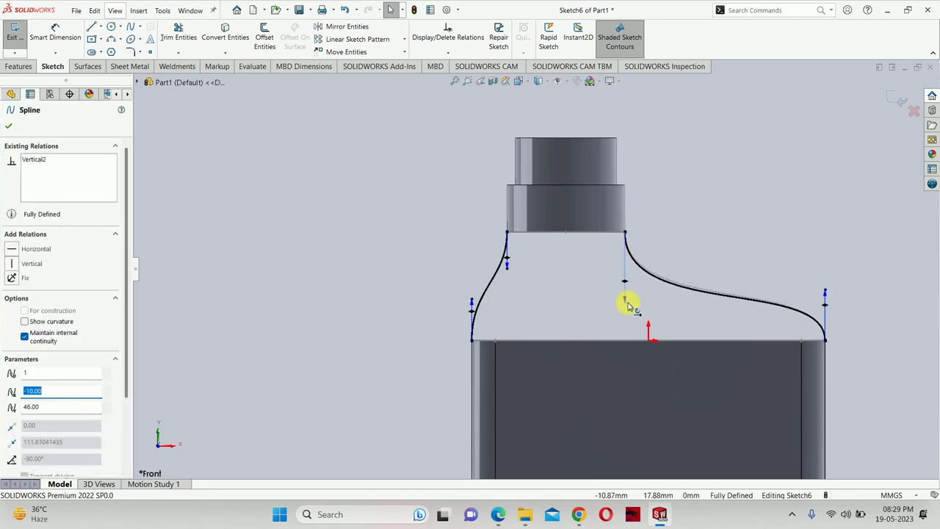
{"action": "left_click", "coordinate": [562, 309]}
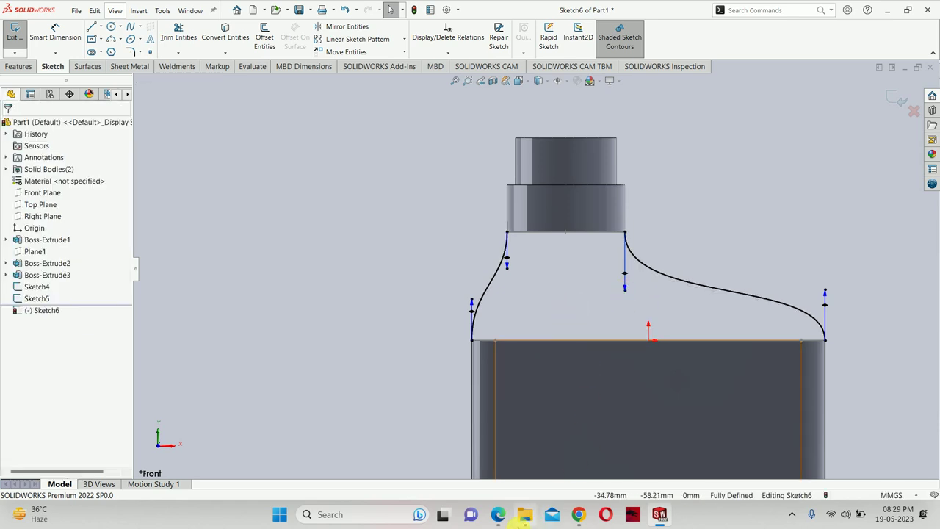
Check the reference drawing and refine the right spline's tangent lengths
{"action": "left_click", "coordinate": [490, 517]}
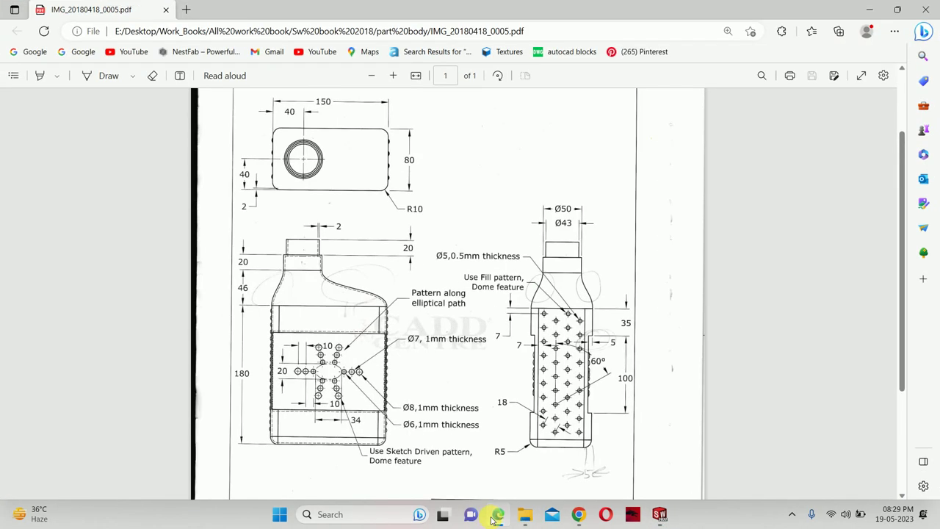
{"action": "left_click", "coordinate": [492, 517]}
{"action": "left_click_drag", "start_coordinate": [626, 296], "coordinate": [625, 283]}
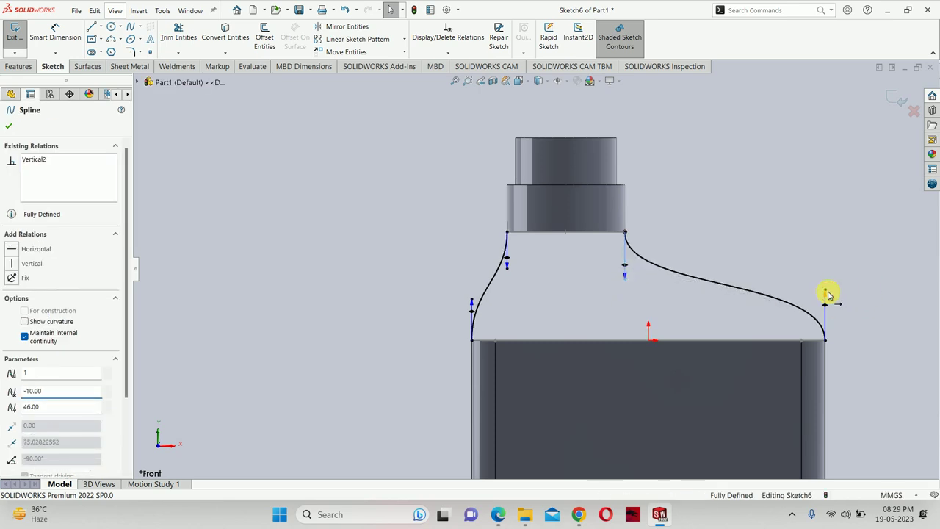
{"action": "left_click_drag", "start_coordinate": [827, 293], "coordinate": [828, 297]}
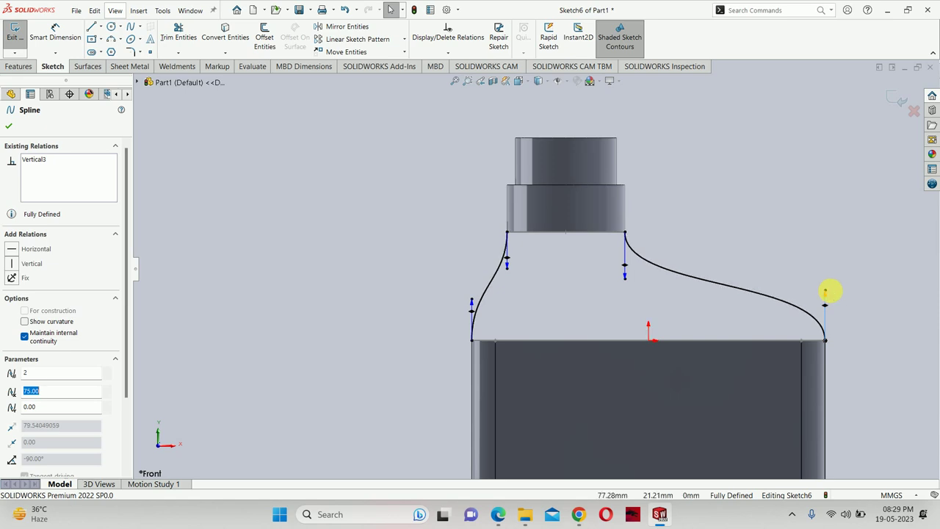
{"action": "left_click", "coordinate": [723, 231]}
{"action": "key", "text": "f"}
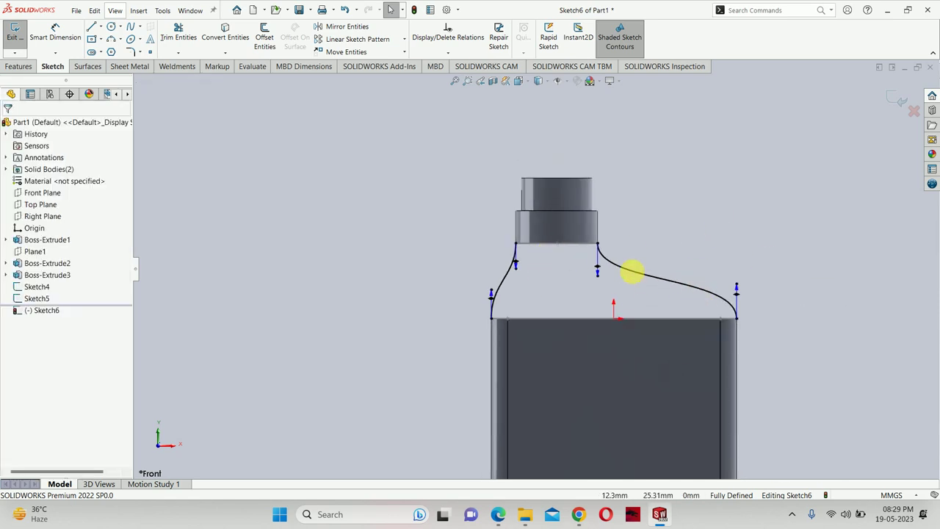
Exit Sketch6 and try a loft from the body top to the neck, then cancel it
{"action": "left_click", "coordinate": [896, 97]}
{"action": "mouse_move", "coordinate": [804, 193]}
{"action": "middle_mouse_down"}
{"action": "mouse_move", "coordinate": [759, 269]}
{"action": "mouse_move", "coordinate": [784, 266]}
{"action": "mouse_move", "coordinate": [571, 264]}
{"action": "mouse_move", "coordinate": [542, 254]}
{"action": "middle_mouse_up"}
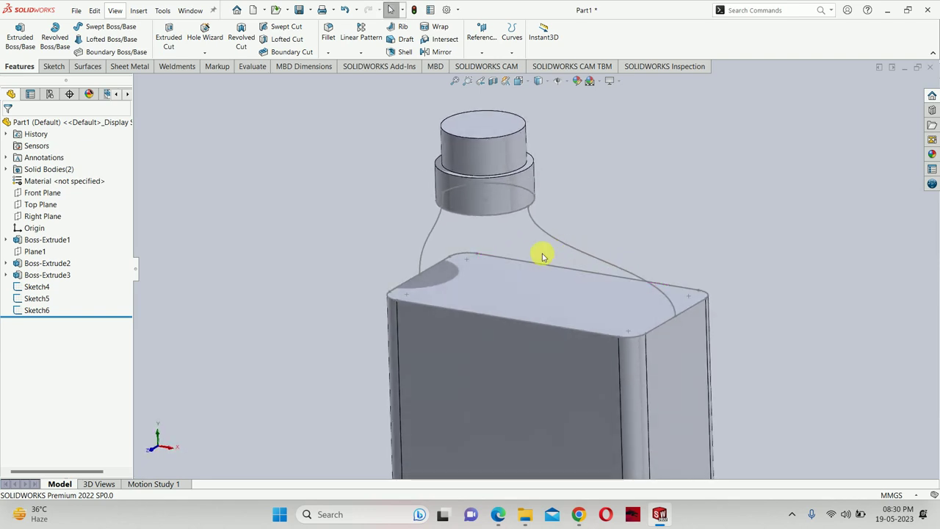
{"action": "left_click", "coordinate": [84, 41]}
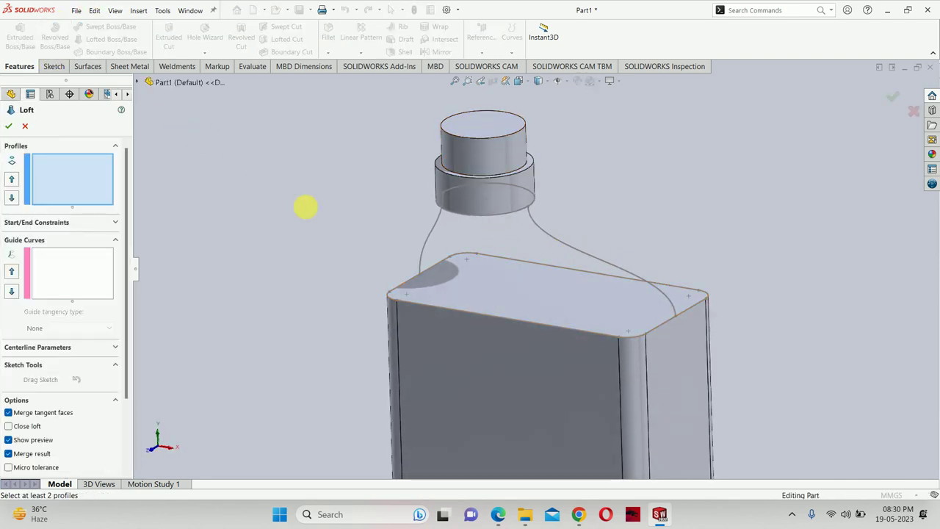
{"action": "left_click", "coordinate": [450, 310]}
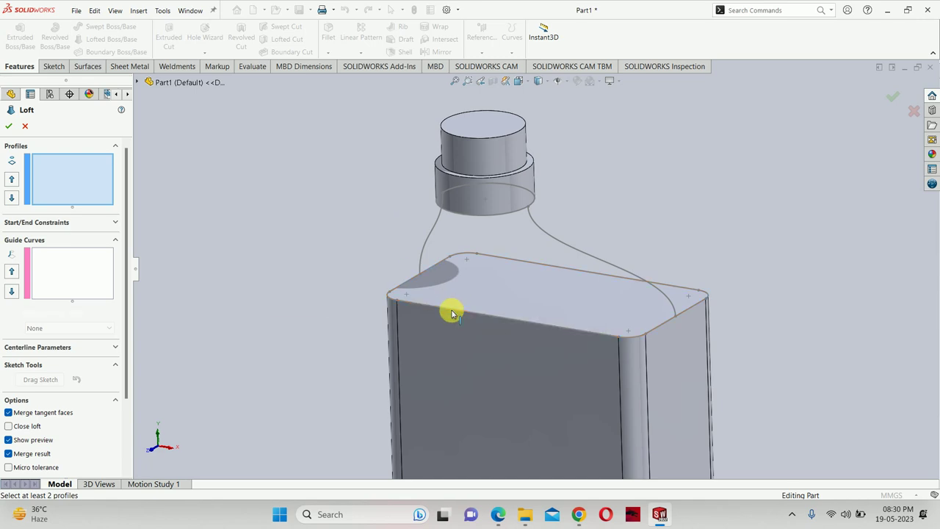
{"action": "left_click", "coordinate": [485, 213]}
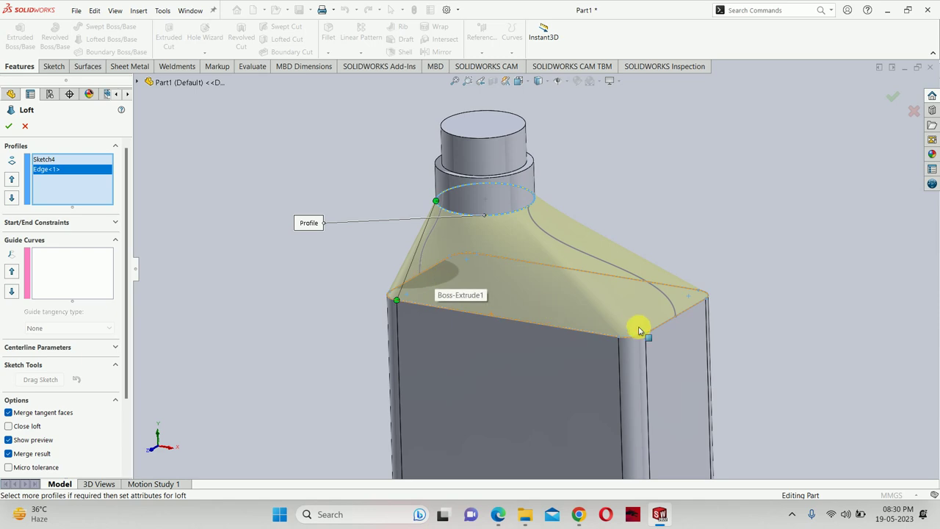
{"action": "key", "text": "Escape"}
Reopen Sketch6 for editing and exit it again unchanged
{"action": "left_click", "coordinate": [422, 262]}
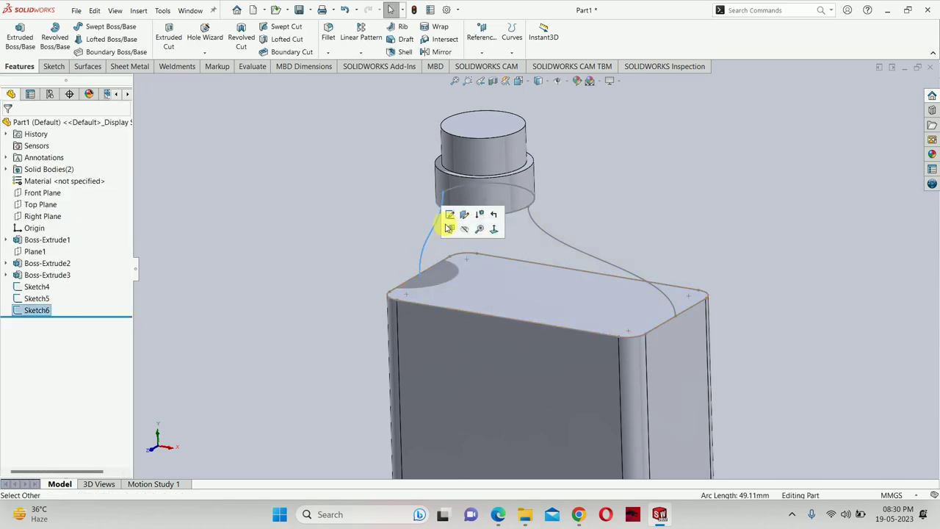
{"action": "left_click", "coordinate": [447, 218]}
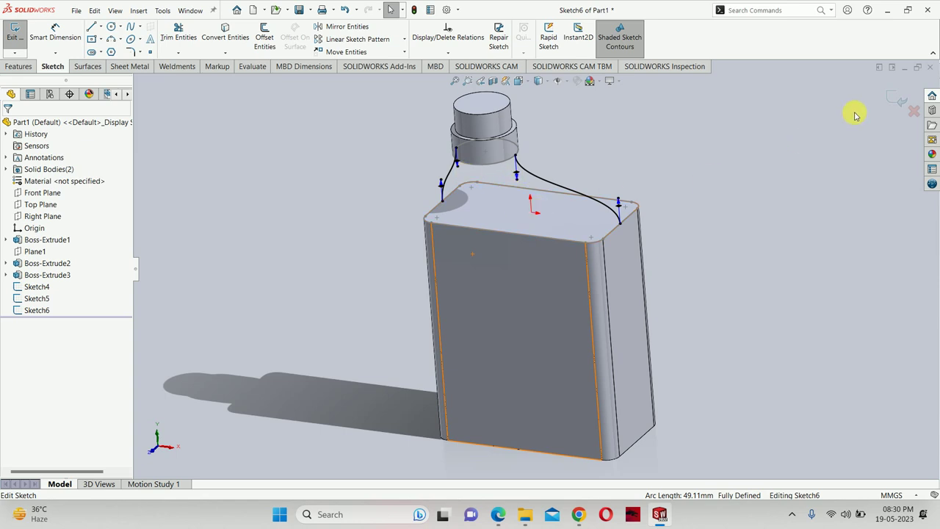
{"action": "left_click", "coordinate": [898, 100]}
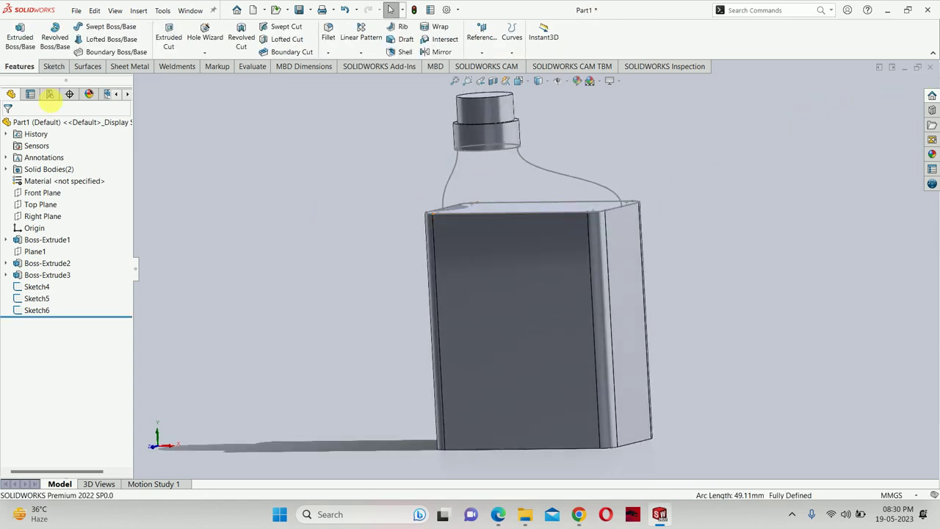
Start a loft using the rounded top outline sketch and the neck circle sketch as profiles
{"action": "left_click", "coordinate": [109, 42]}
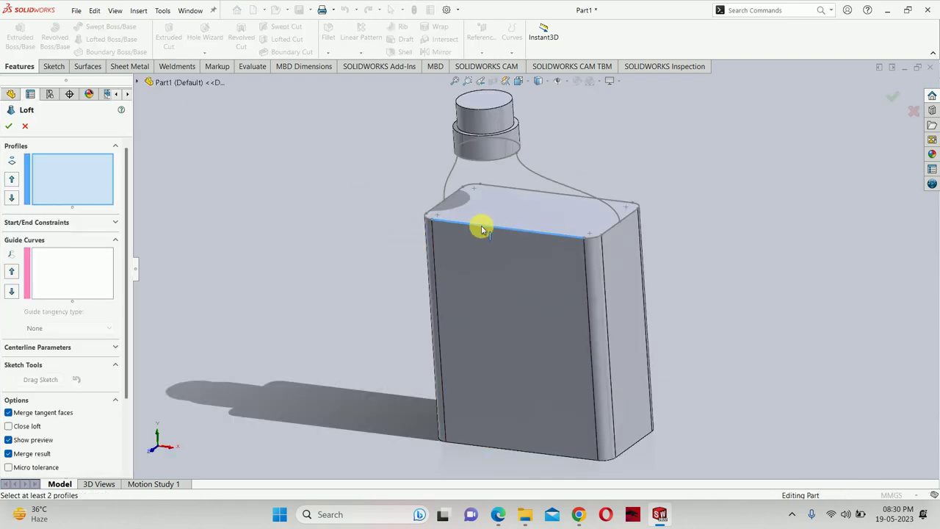
{"action": "left_click", "coordinate": [482, 227]}
{"action": "left_click", "coordinate": [485, 160]}
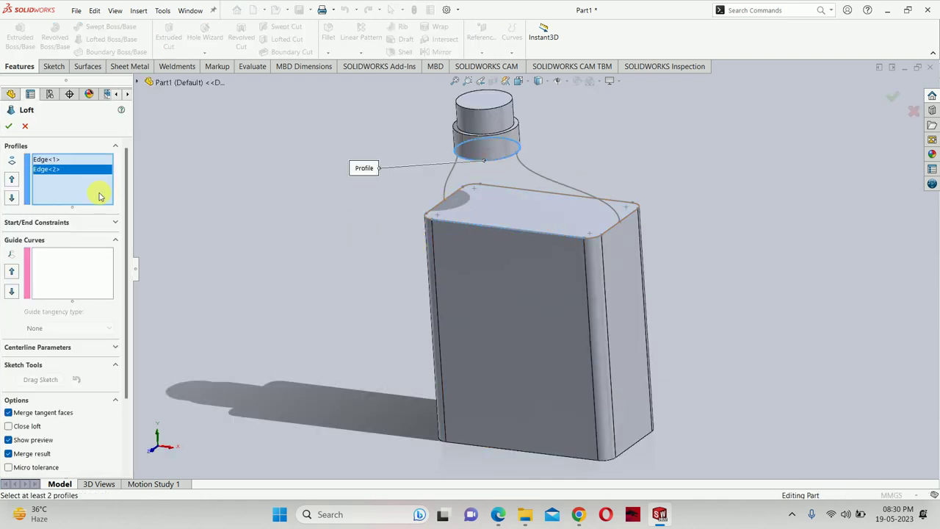
{"action": "left_click", "coordinate": [74, 273]}
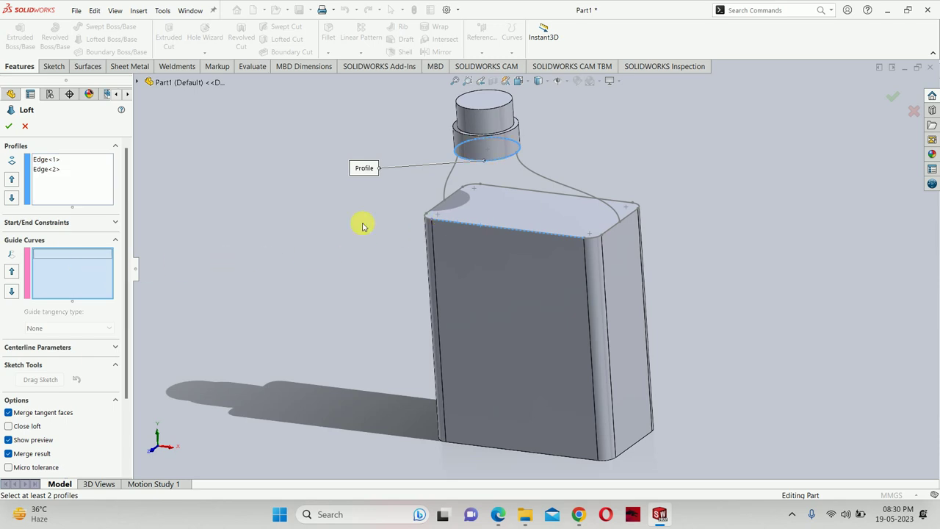
{"action": "left_click", "coordinate": [64, 177]}
{"action": "right_click", "coordinate": [63, 165]}
{"action": "left_click", "coordinate": [94, 170]}
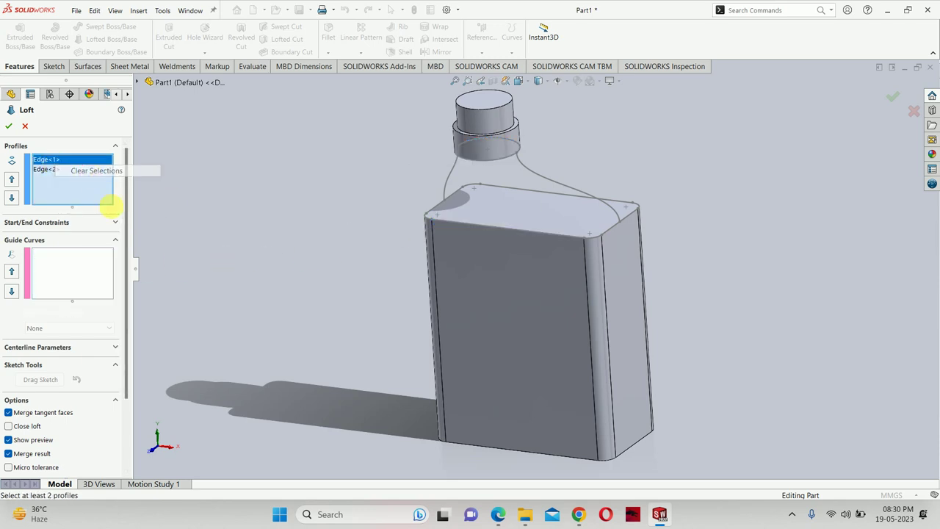
{"action": "scroll", "coordinate": [440, 209], "scroll_direction": "down", "scroll_amount": 3}
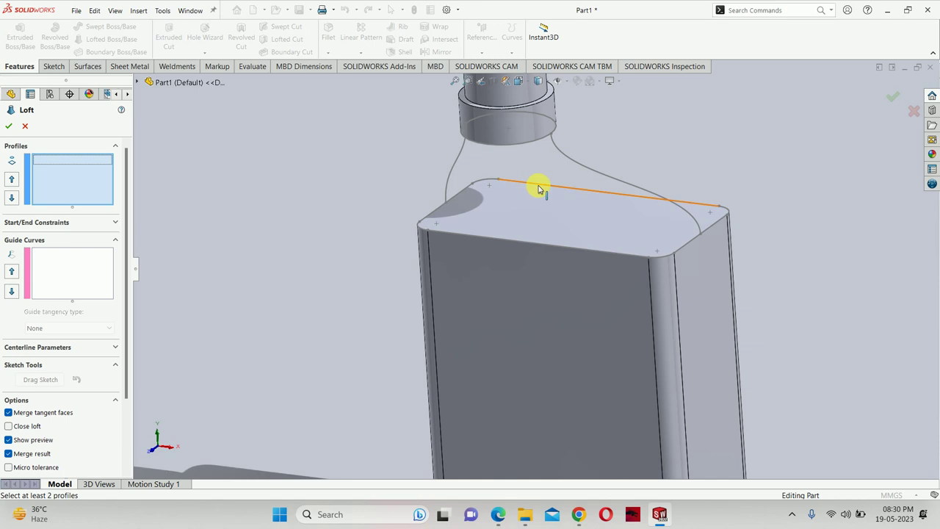
{"action": "left_click", "coordinate": [539, 188]}
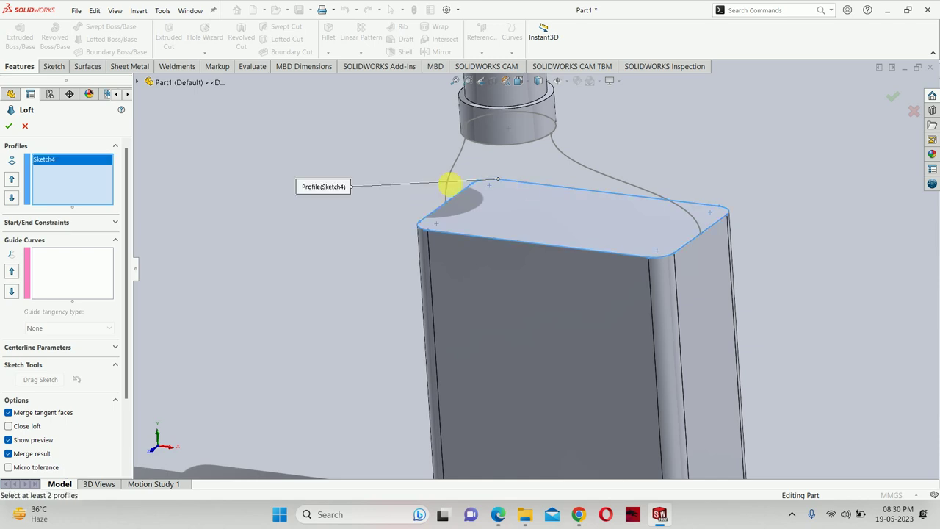
{"action": "left_click", "coordinate": [510, 149]}
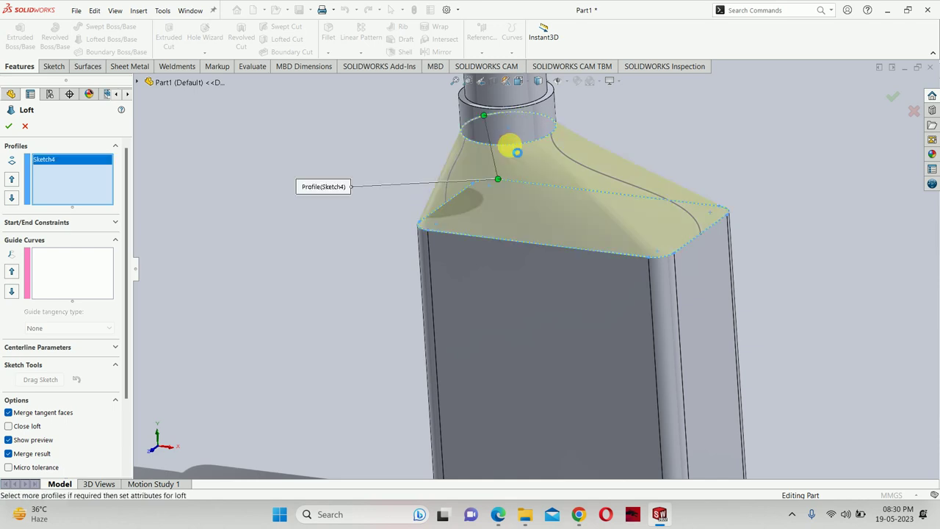
{"action": "mouse_move", "coordinate": [261, 217]}
{"action": "middle_mouse_down"}
{"action": "mouse_move", "coordinate": [351, 226]}
{"action": "mouse_move", "coordinate": [342, 241]}
{"action": "middle_mouse_up"}
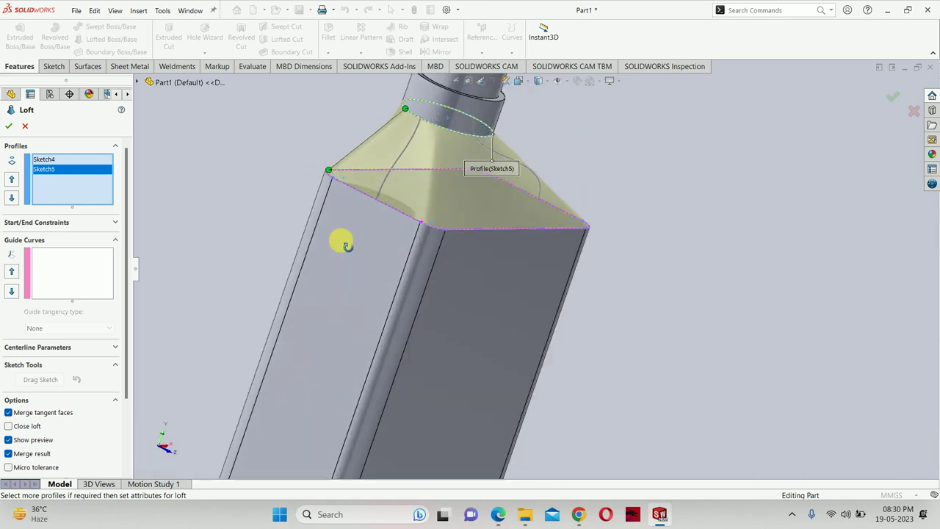
Add the left and right S-shaped splines as guide curves and create Loft1
{"action": "left_click", "coordinate": [62, 268]}
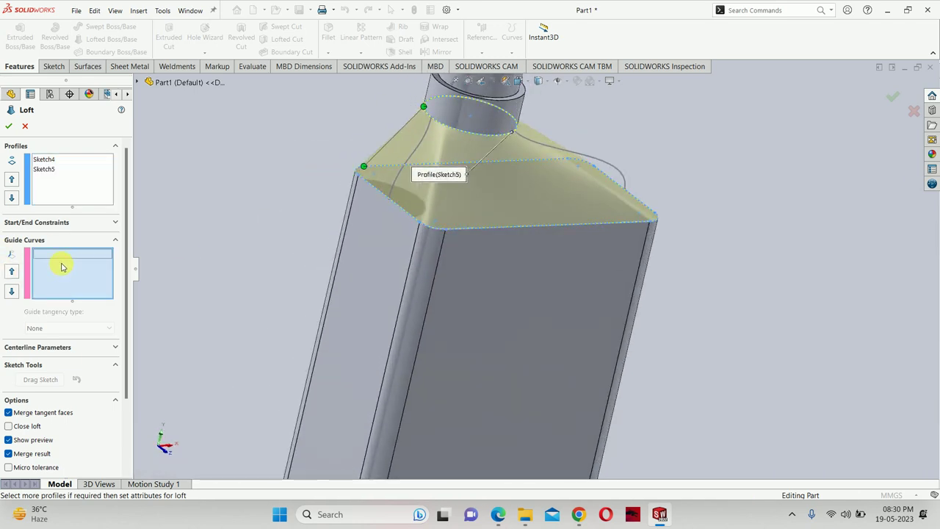
{"action": "left_click", "coordinate": [429, 130]}
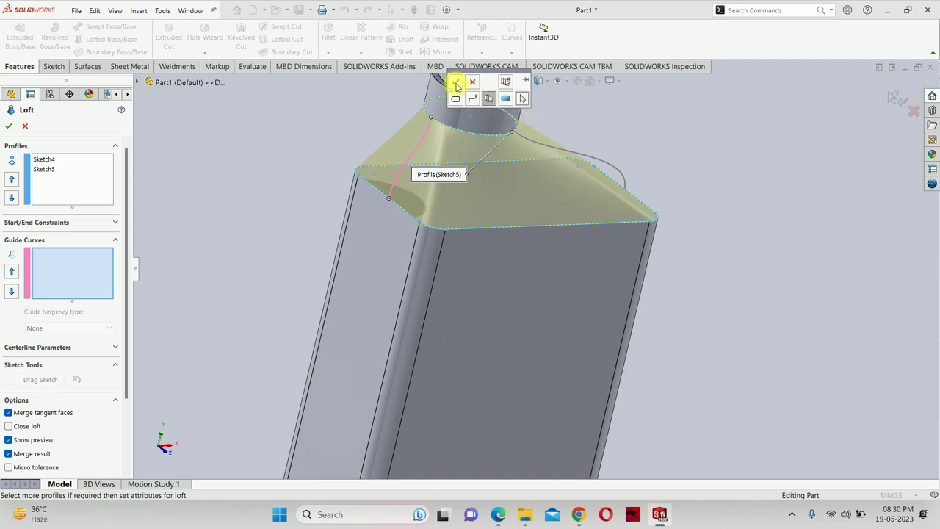
{"action": "left_click", "coordinate": [455, 81]}
{"action": "scroll", "coordinate": [506, 205], "scroll_direction": "down", "scroll_amount": 2}
{"action": "scroll", "coordinate": [489, 172], "scroll_direction": "down", "scroll_amount": 2}
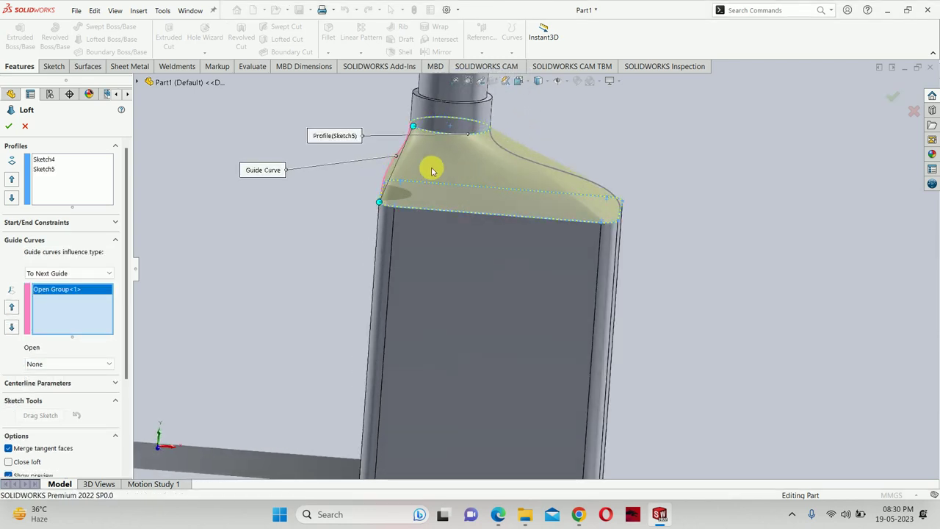
{"action": "scroll", "coordinate": [430, 169], "scroll_direction": "down", "scroll_amount": 2}
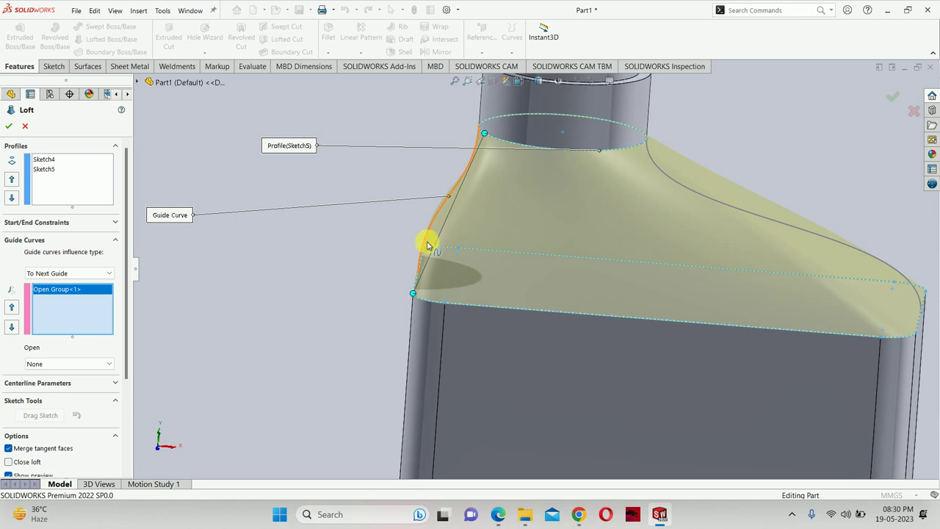
{"action": "mouse_move", "coordinate": [430, 247]}
{"action": "middle_mouse_down"}
{"action": "mouse_move", "coordinate": [426, 212]}
{"action": "mouse_move", "coordinate": [506, 235]}
{"action": "middle_mouse_up"}
{"action": "scroll", "coordinate": [523, 209], "scroll_direction": "up", "scroll_amount": 3}
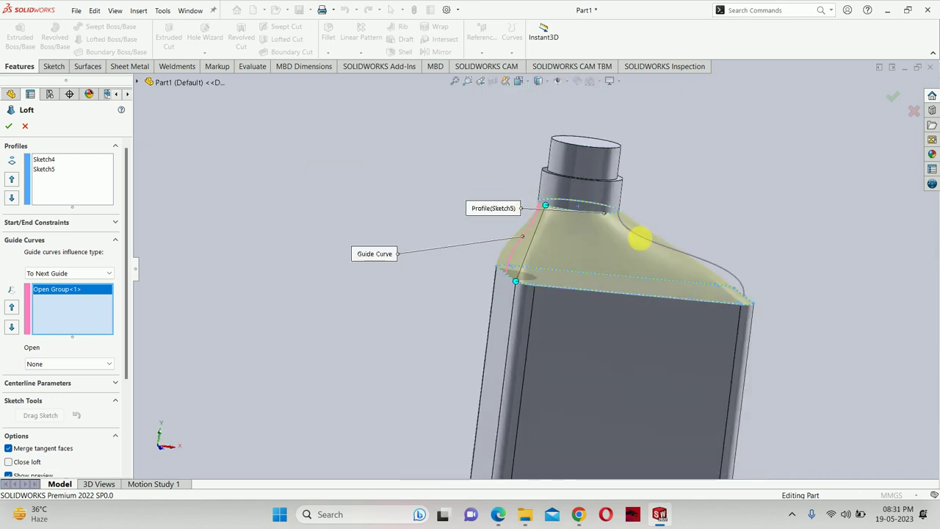
{"action": "left_click", "coordinate": [703, 263]}
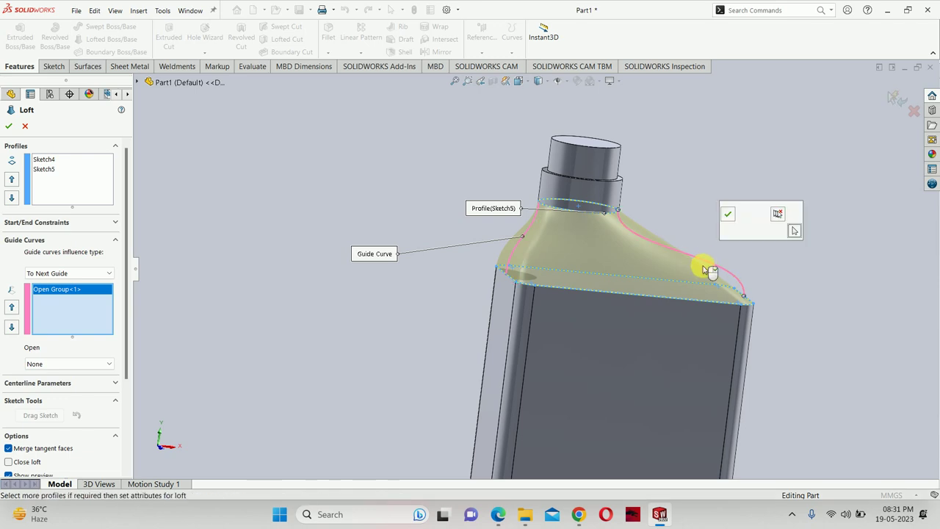
{"action": "left_click", "coordinate": [730, 215]}
{"action": "mouse_move", "coordinate": [724, 212]}
{"action": "middle_mouse_down"}
{"action": "mouse_move", "coordinate": [593, 206]}
{"action": "mouse_move", "coordinate": [629, 216]}
{"action": "middle_mouse_up"}
{"action": "scroll", "coordinate": [638, 220], "scroll_direction": "up", "scroll_amount": 2}
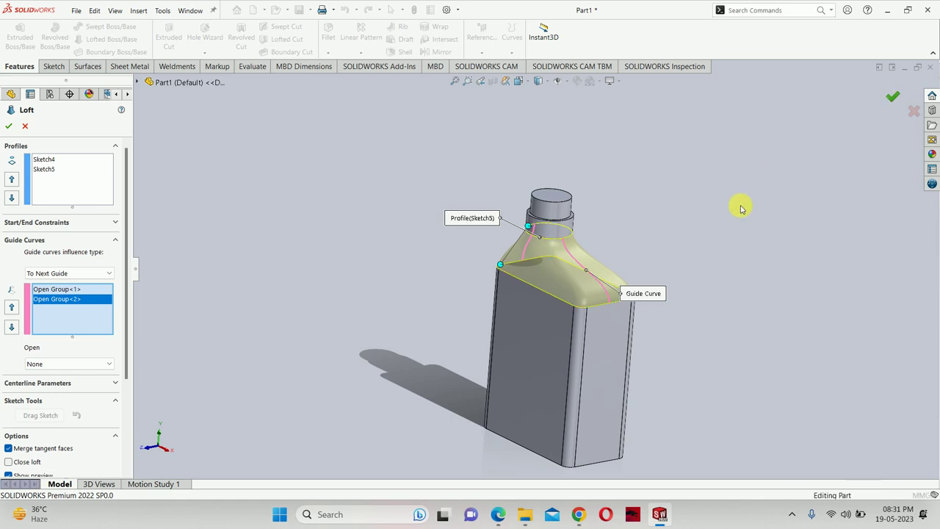
{"action": "key", "text": "Return"}
{"action": "mouse_move", "coordinate": [686, 268]}
{"action": "middle_mouse_down"}
{"action": "mouse_move", "coordinate": [541, 350]}
{"action": "mouse_move", "coordinate": [580, 327]}
{"action": "mouse_move", "coordinate": [537, 331]}
{"action": "middle_mouse_up"}
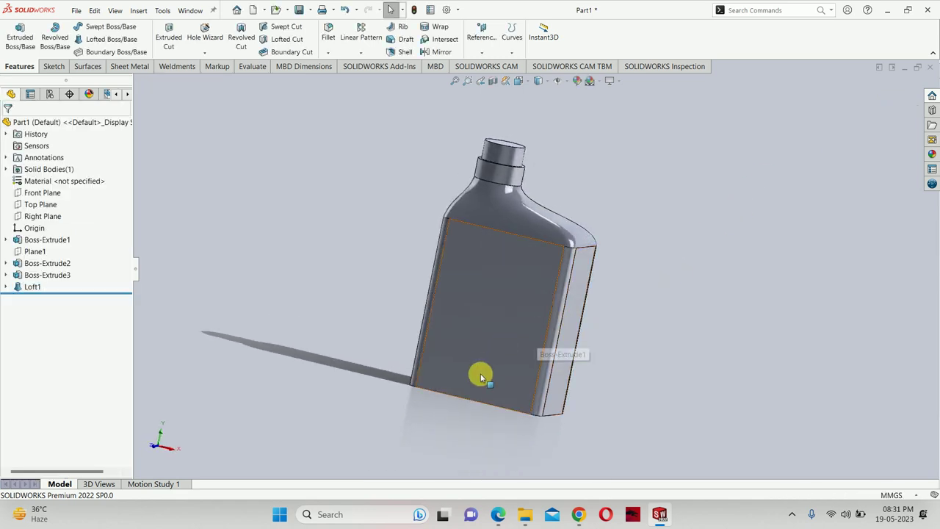
Orbit the bottle and glance at the reference drawing in Edge
{"action": "scroll", "coordinate": [481, 376], "scroll_direction": "up", "scroll_amount": 2}
{"action": "mouse_move", "coordinate": [498, 370]}
{"action": "middle_mouse_down"}
{"action": "mouse_move", "coordinate": [493, 297]}
{"action": "mouse_move", "coordinate": [521, 346]}
{"action": "mouse_move", "coordinate": [541, 472]}
{"action": "middle_mouse_up"}
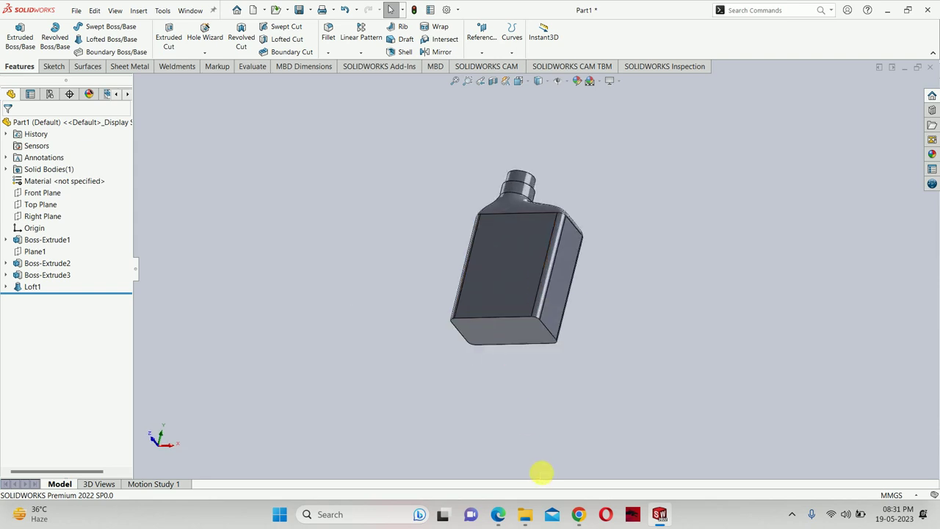
{"action": "left_click", "coordinate": [507, 516]}
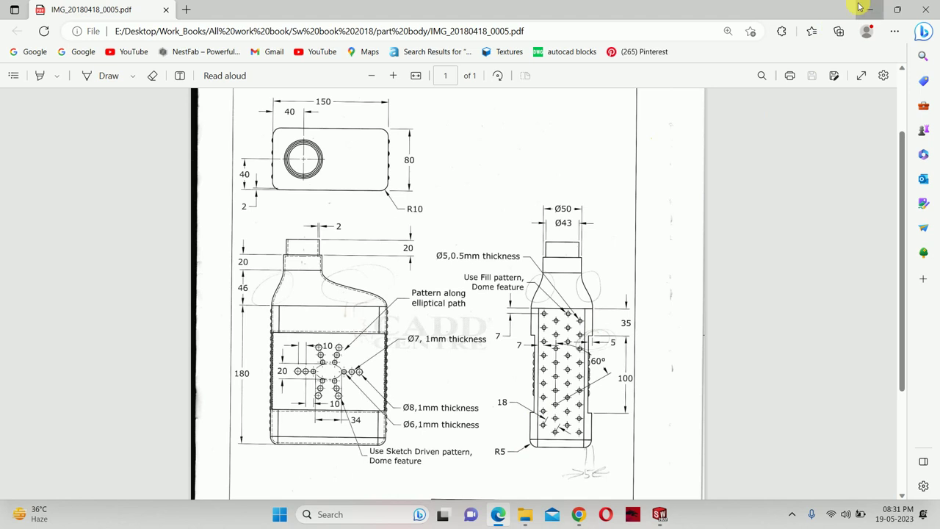
{"action": "left_click", "coordinate": [859, 6]}
Fillet the edges of the bottle's bottom face with a 5 mm radius
{"action": "left_click", "coordinate": [328, 33]}
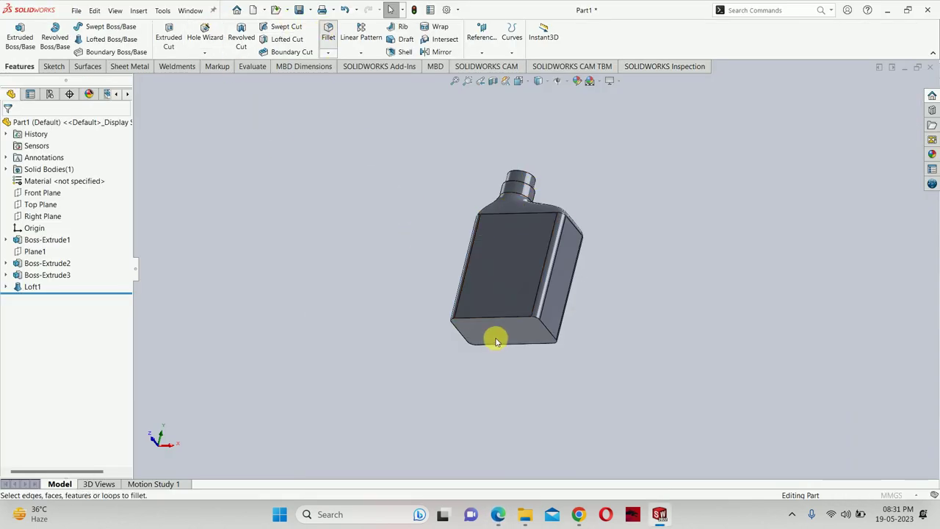
{"action": "left_click", "coordinate": [498, 339]}
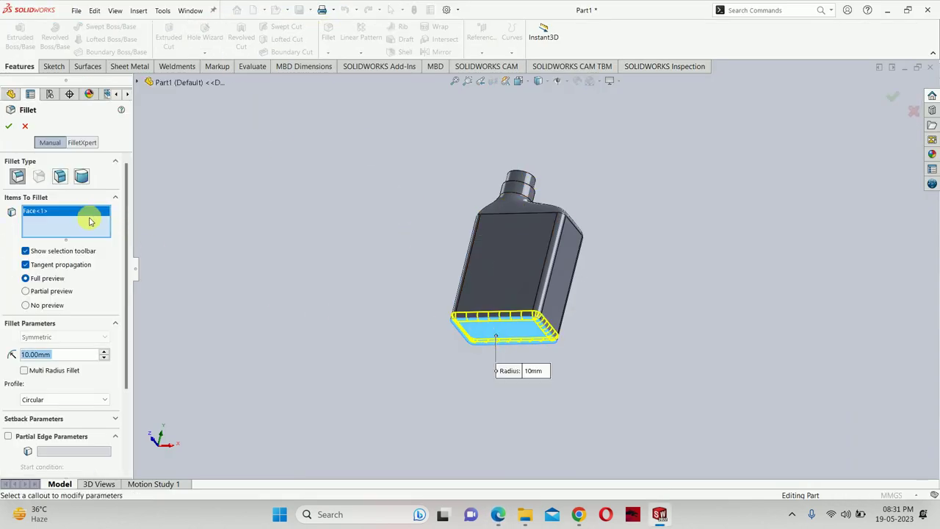
{"action": "type", "text": "5"}
{"action": "key", "text": "Return"}
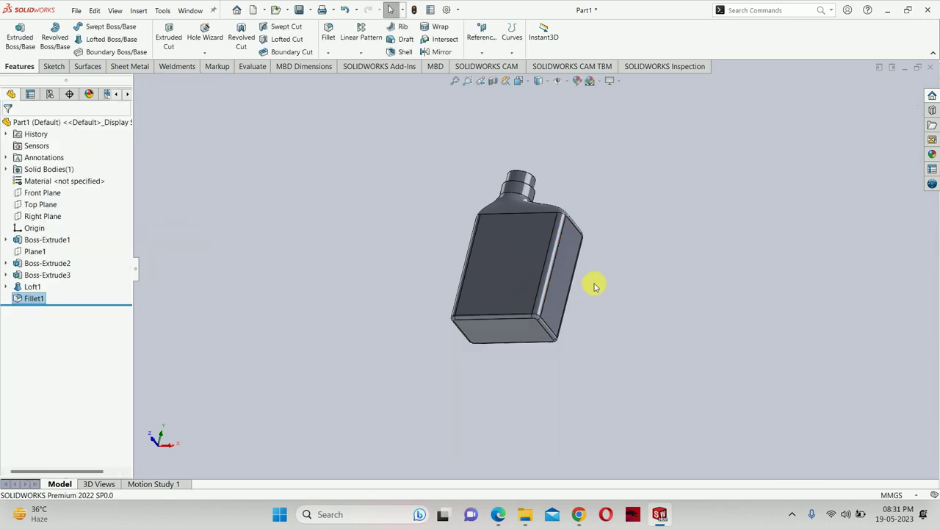
{"action": "middle_click_drag", "start_coordinate": [595, 286], "coordinate": [544, 329]}
Sketch a narrow corner rectangle near the left edge of the bottle's side face
{"action": "left_click", "coordinate": [539, 291]}
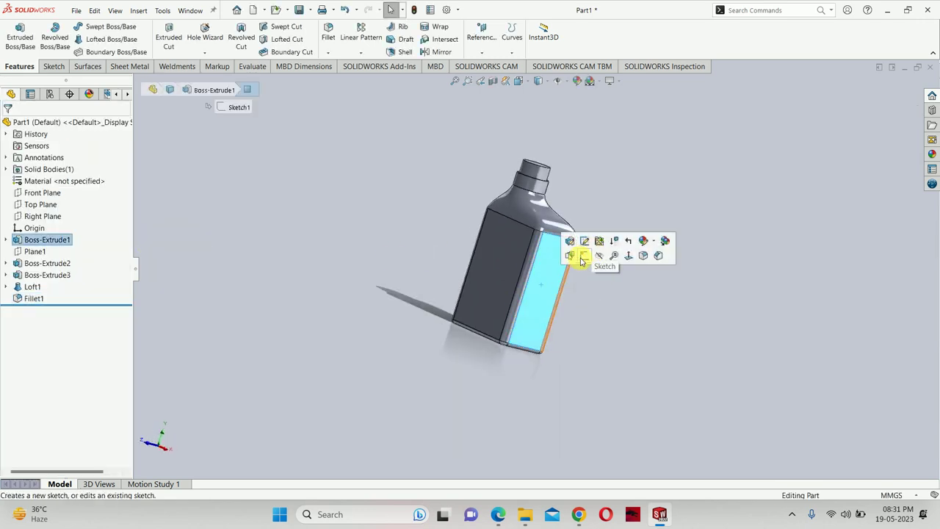
{"action": "left_click", "coordinate": [582, 256]}
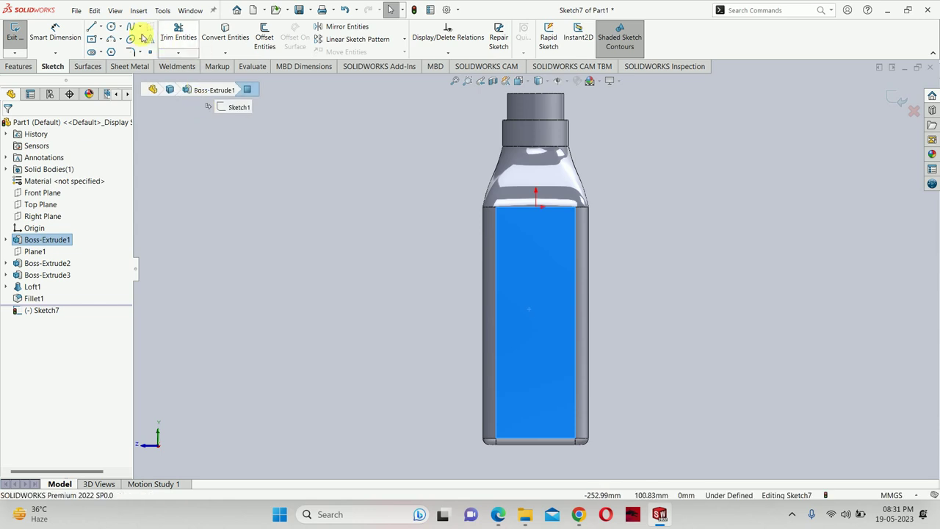
{"action": "left_click", "coordinate": [92, 39]}
{"action": "left_click", "coordinate": [14, 163]}
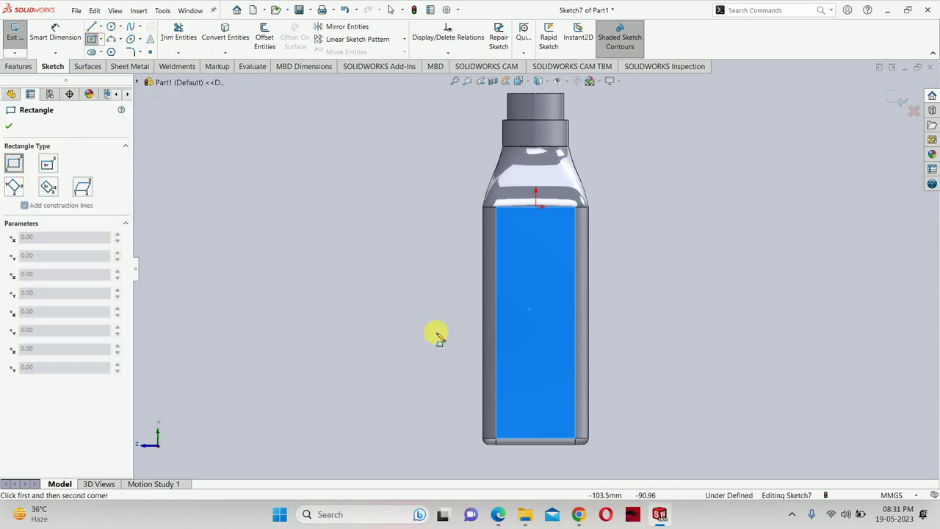
{"action": "left_click", "coordinate": [483, 208]}
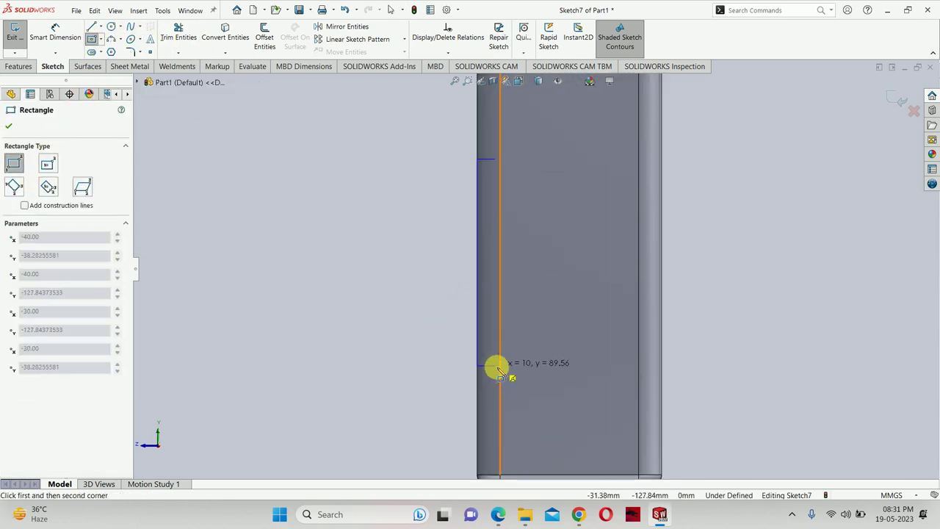
{"action": "scroll", "coordinate": [494, 367], "scroll_direction": "down", "scroll_amount": 3}
{"action": "left_click", "coordinate": [492, 382]}
{"action": "scroll", "coordinate": [493, 373], "scroll_direction": "up", "scroll_amount": 3}
{"action": "key", "text": "Escape"}
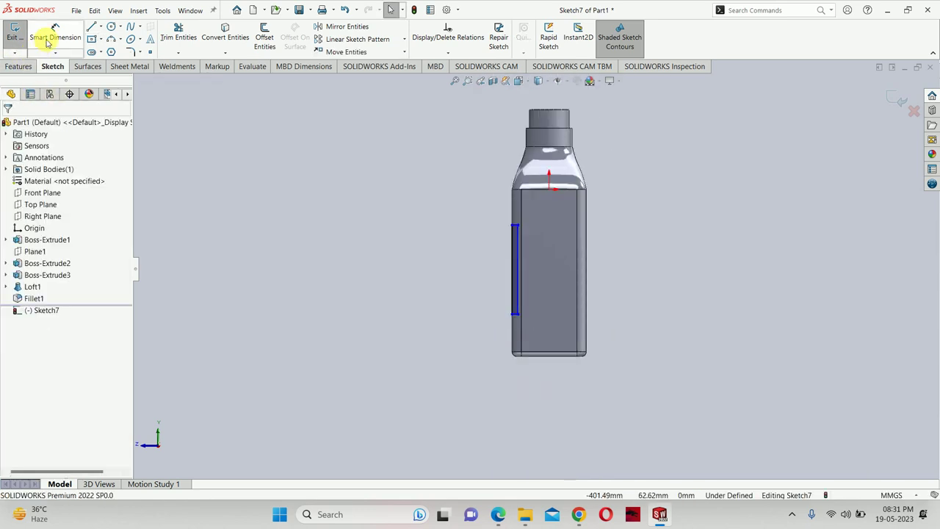
Mirror the rectangle across a vertical centerline through the face, then view the reference drawing
{"action": "left_click", "coordinate": [101, 27]}
{"action": "left_click", "coordinate": [110, 50]}
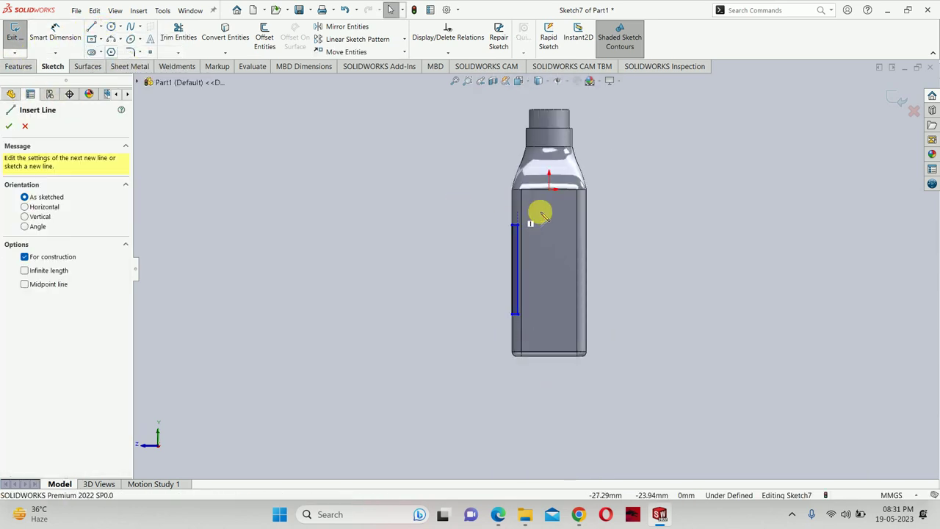
{"action": "left_click", "coordinate": [549, 190]}
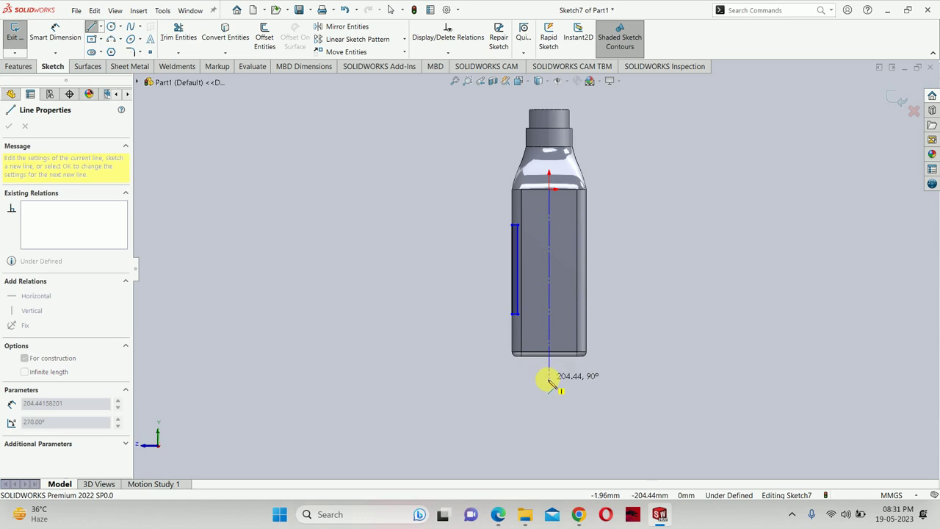
{"action": "left_click", "coordinate": [553, 382]}
{"action": "key", "text": "Escape"}
{"action": "left_click_drag", "start_coordinate": [601, 411], "coordinate": [374, 199]}
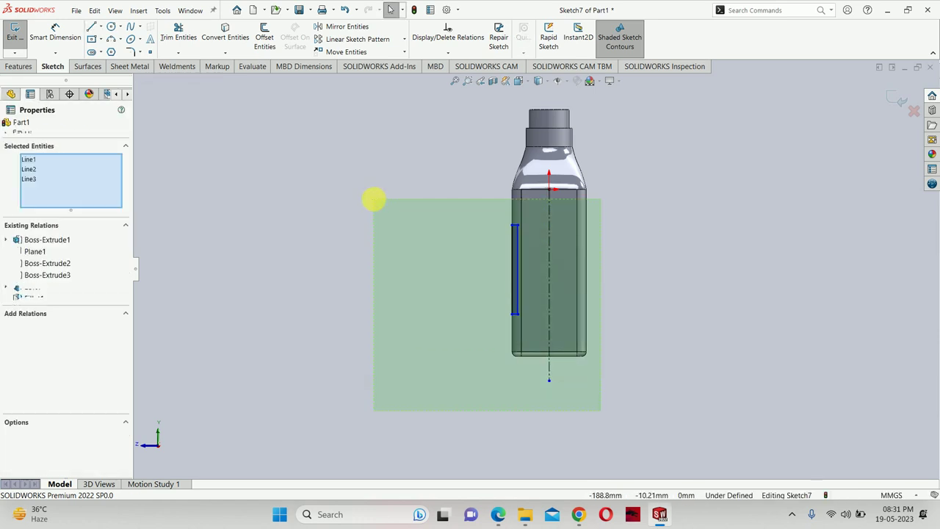
{"action": "left_click", "coordinate": [368, 28]}
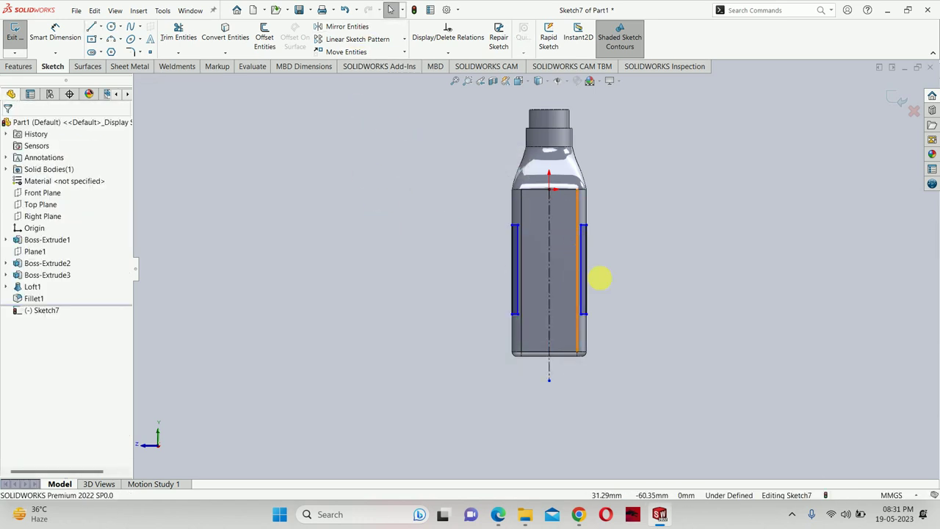
{"action": "key", "text": "d"}
{"action": "left_click", "coordinate": [498, 514]}
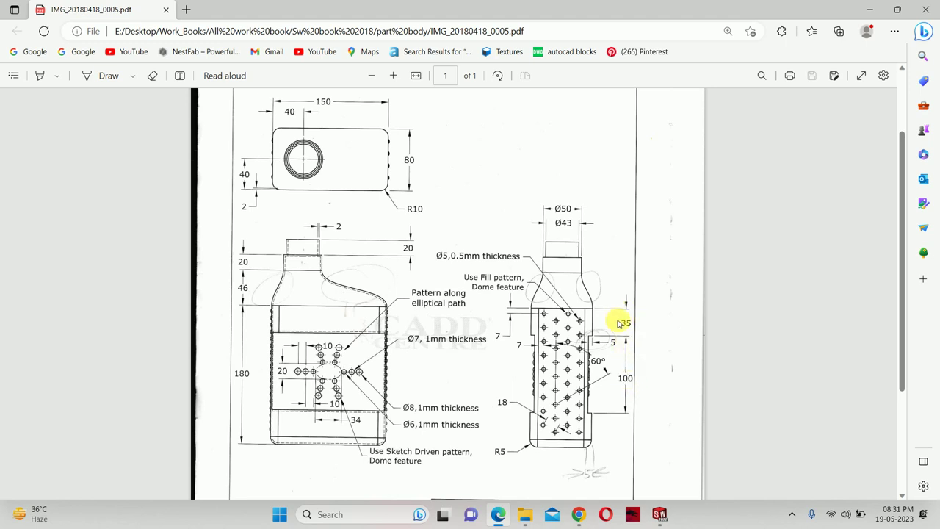
After reading the 35, 100 and 5 mm band dimensions, minimize the Edge drawing
{"action": "left_click", "coordinate": [874, 8]}
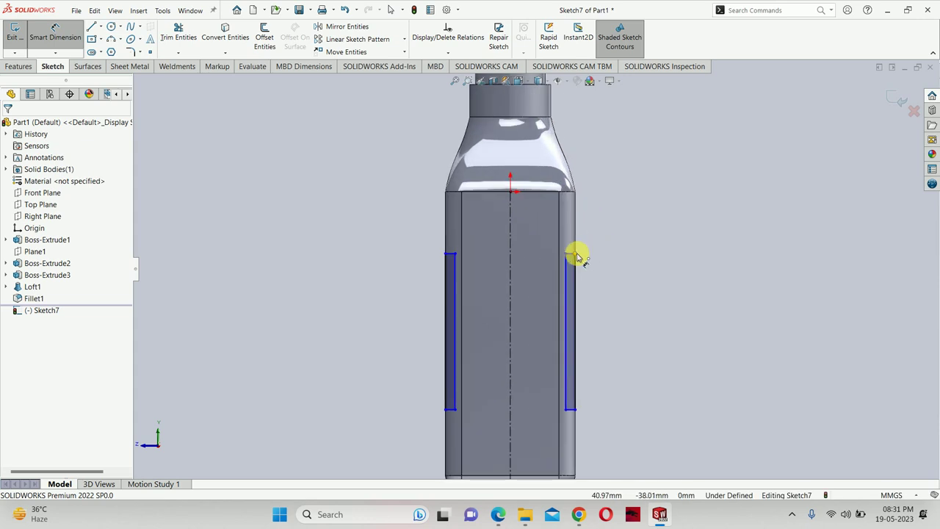
Dimension the band 35 mm below the body's top edge and 100 mm long
{"action": "left_click", "coordinate": [576, 255]}
{"action": "left_click", "coordinate": [551, 195]}
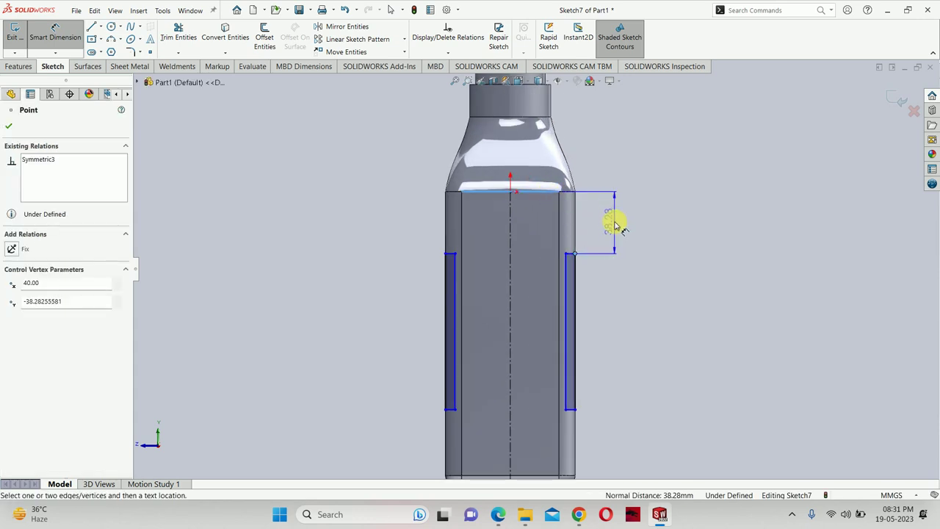
{"action": "left_click", "coordinate": [615, 224]}
{"action": "type", "text": "35"}
{"action": "key", "text": "Return"}
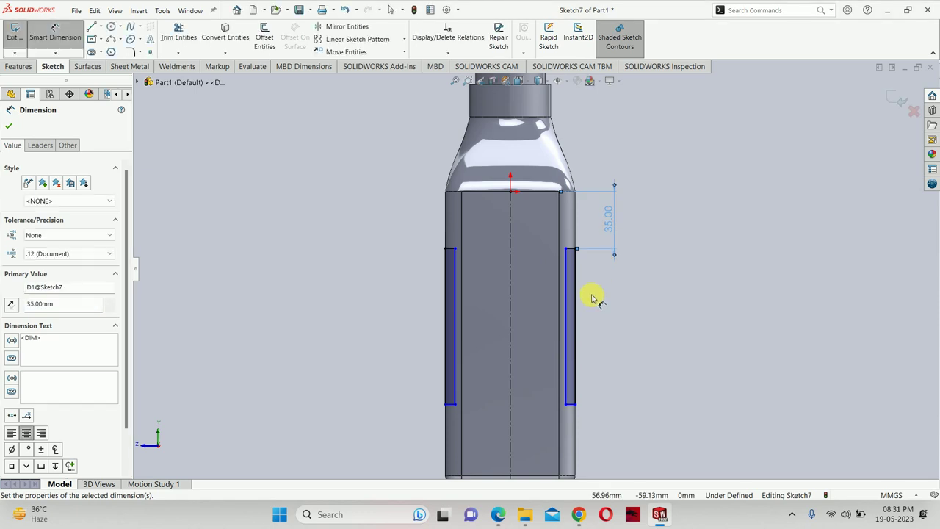
{"action": "left_click", "coordinate": [577, 307]}
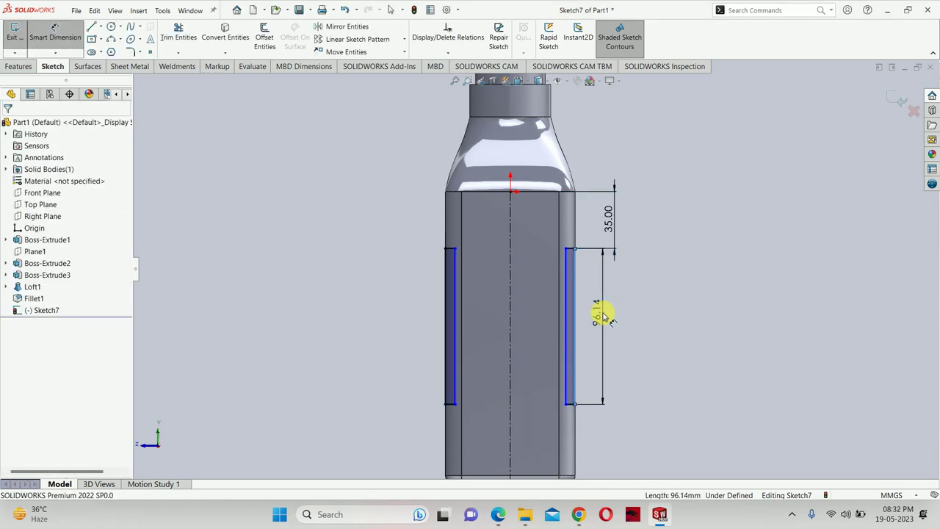
{"action": "left_click", "coordinate": [602, 314]}
{"action": "type", "text": "10"}
{"action": "key", "text": "Return"}
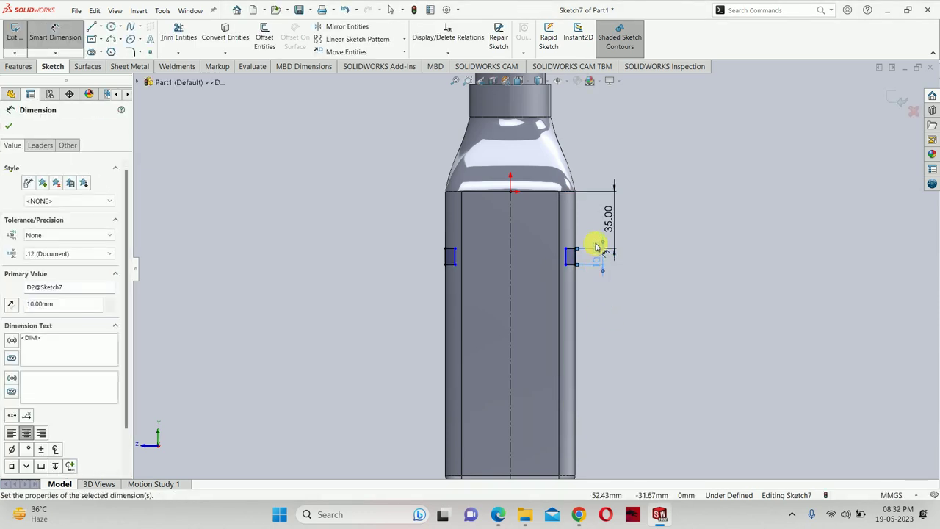
{"action": "double_click", "coordinate": [597, 256]}
{"action": "type", "text": "100"}
{"action": "key", "text": "Return"}
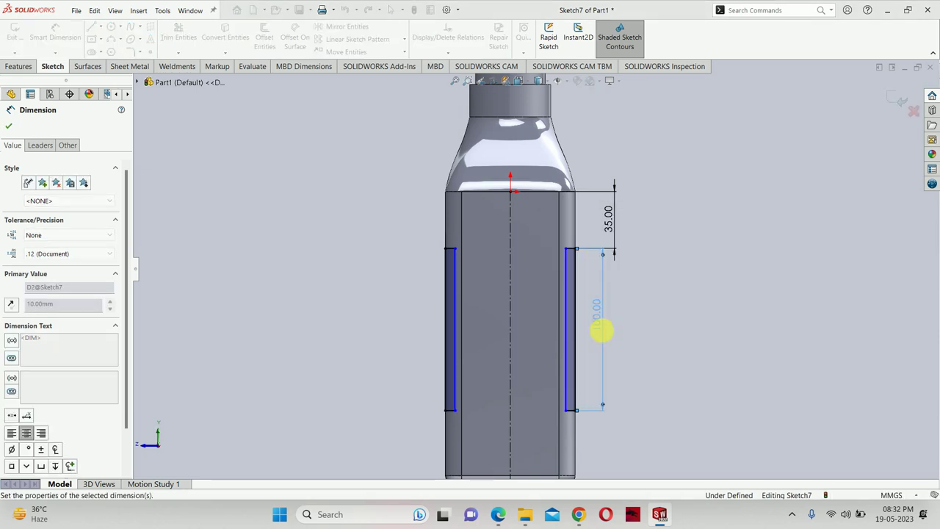
Set the band's width to 5 mm to fully define Sketch7
{"action": "scroll", "coordinate": [600, 336], "scroll_direction": "up", "scroll_amount": 3}
{"action": "scroll", "coordinate": [547, 352], "scroll_direction": "down", "scroll_amount": 3}
{"action": "scroll", "coordinate": [566, 235], "scroll_direction": "down", "scroll_amount": 3}
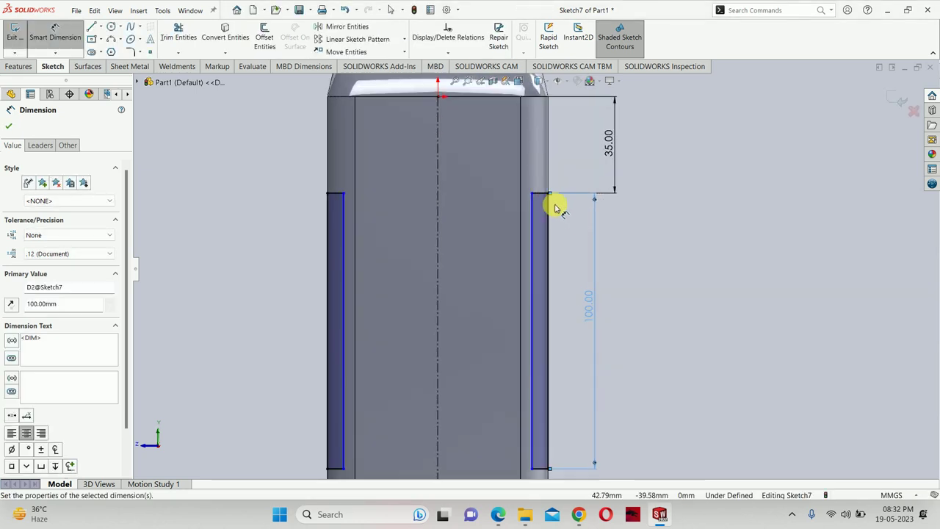
{"action": "left_click", "coordinate": [541, 194]}
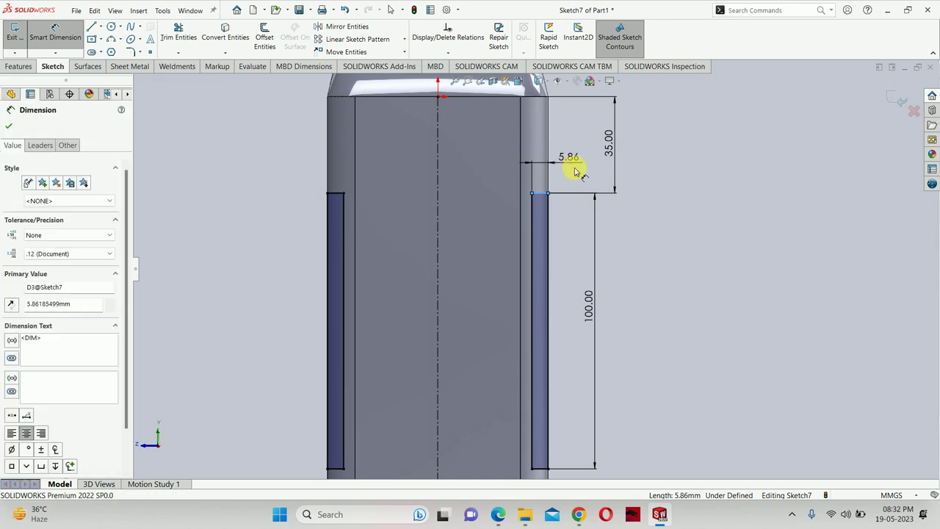
{"action": "left_click", "coordinate": [575, 171]}
{"action": "type", "text": "5"}
{"action": "key", "text": "Return"}
{"action": "scroll", "coordinate": [577, 243], "scroll_direction": "up", "scroll_amount": 3}
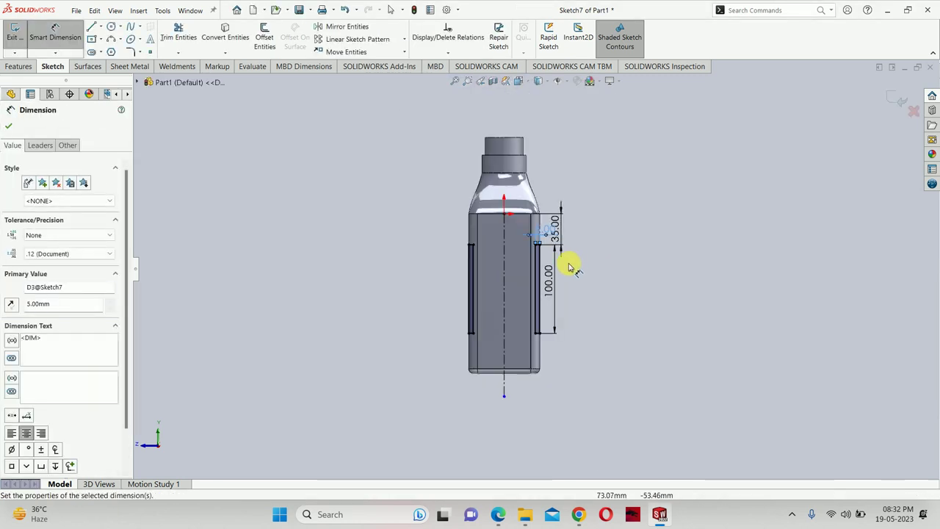
{"action": "key", "text": "Escape"}
Extrude-cut Sketch7's band outlines Up To Next to recess the label bands
{"action": "left_click", "coordinate": [897, 101]}
{"action": "middle_click_drag", "start_coordinate": [579, 220], "coordinate": [613, 242]}
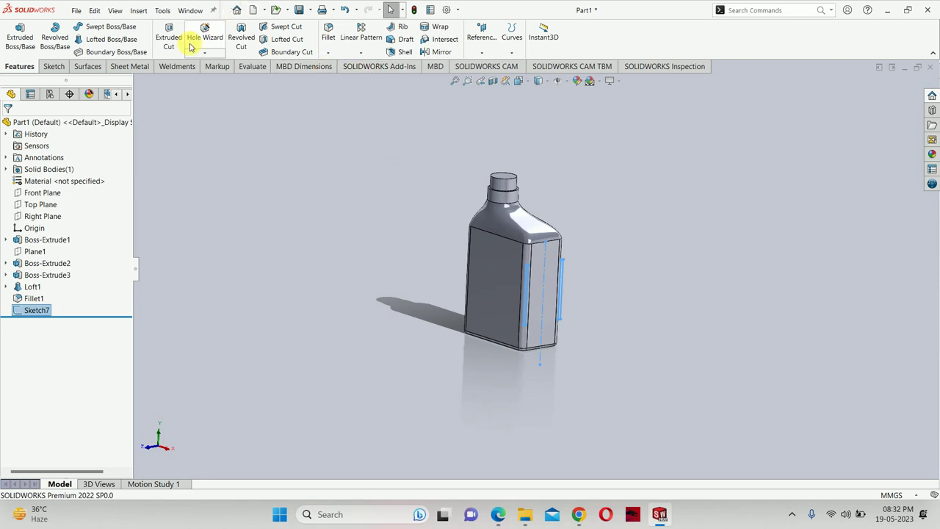
{"action": "left_click", "coordinate": [168, 33]}
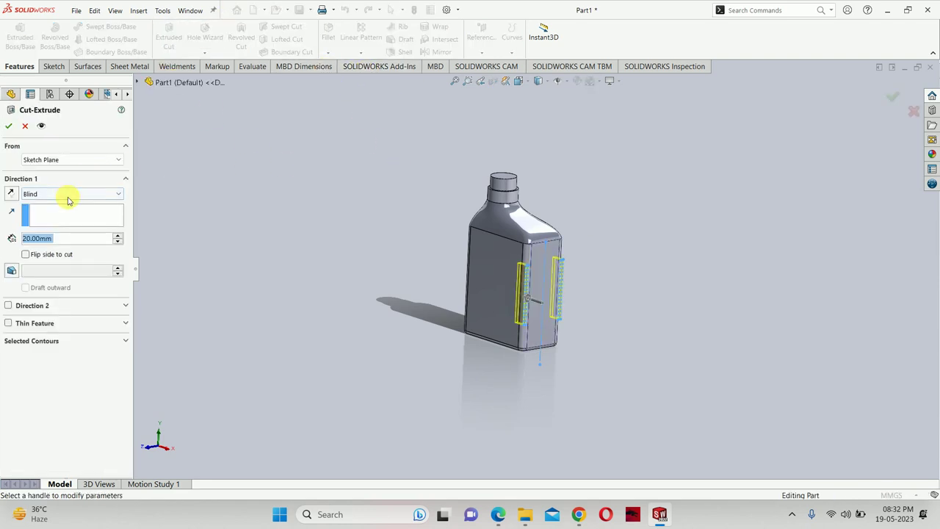
{"action": "left_click", "coordinate": [67, 194]}
{"action": "left_click", "coordinate": [50, 227]}
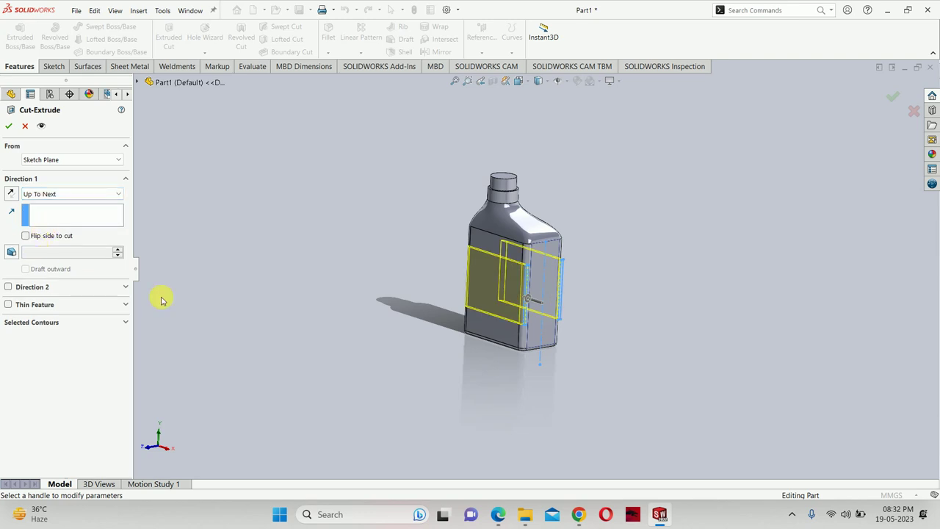
{"action": "left_click", "coordinate": [7, 132]}
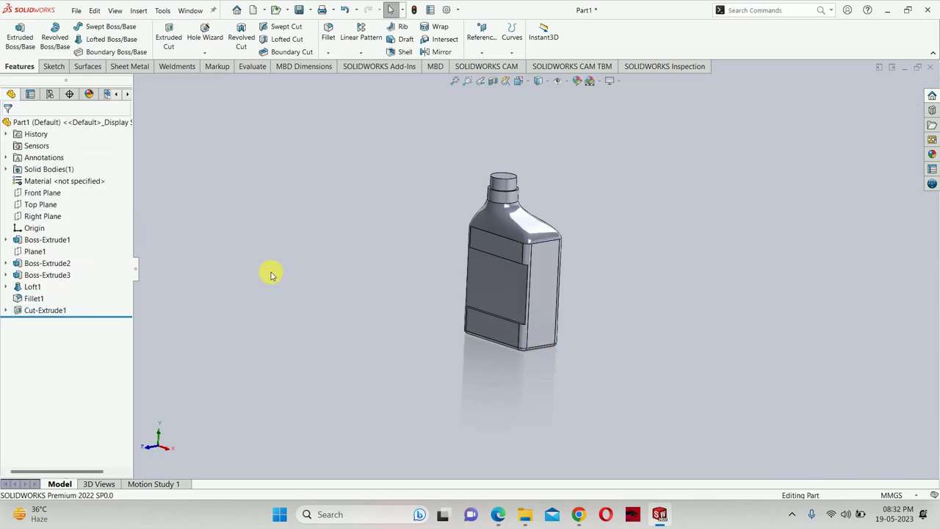
{"action": "mouse_move", "coordinate": [269, 272]}
{"action": "middle_mouse_down"}
{"action": "mouse_move", "coordinate": [330, 340]}
{"action": "mouse_move", "coordinate": [315, 340]}
{"action": "mouse_move", "coordinate": [576, 242]}
{"action": "middle_mouse_up"}
{"action": "scroll", "coordinate": [576, 243], "scroll_direction": "down", "scroll_amount": 2}
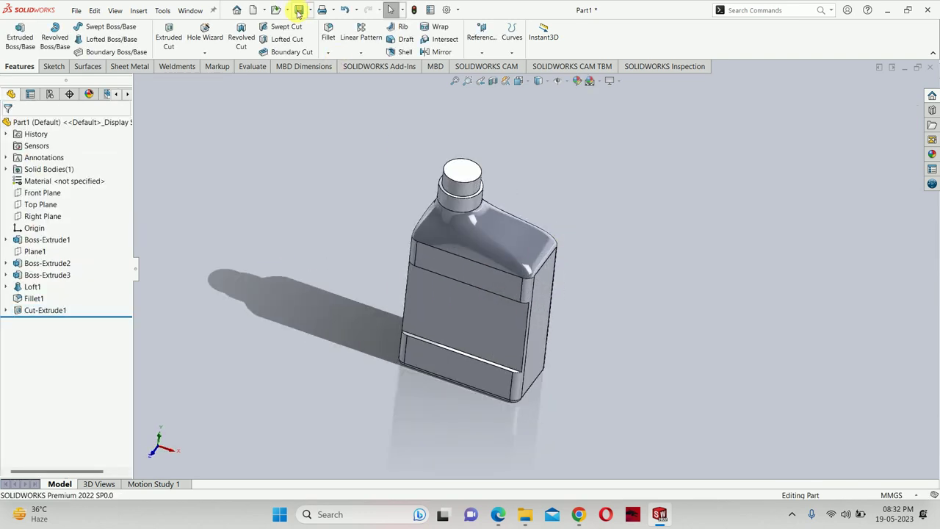
{"action": "left_click", "coordinate": [401, 52]}
{"action": "left_click", "coordinate": [465, 175]}
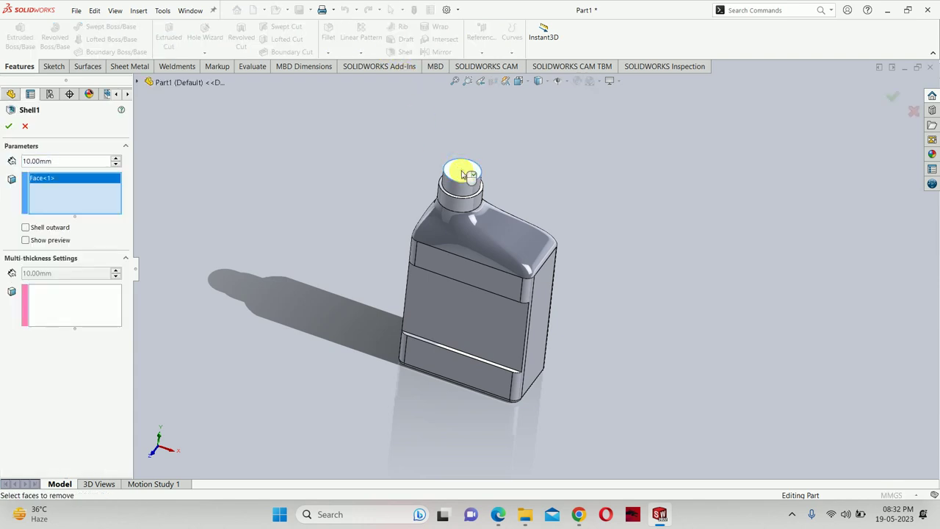
{"action": "type", "text": "2"}
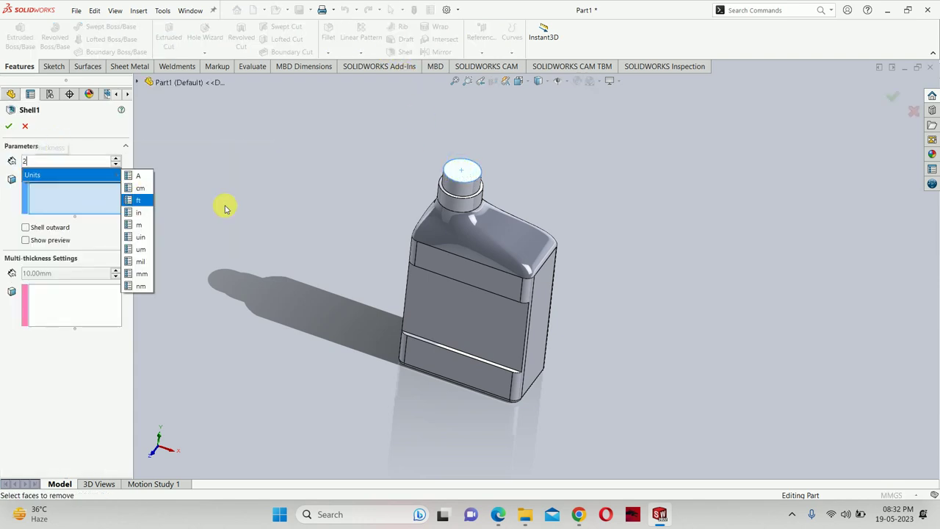
{"action": "key", "text": "Return"}
{"action": "left_click", "coordinate": [14, 125]}
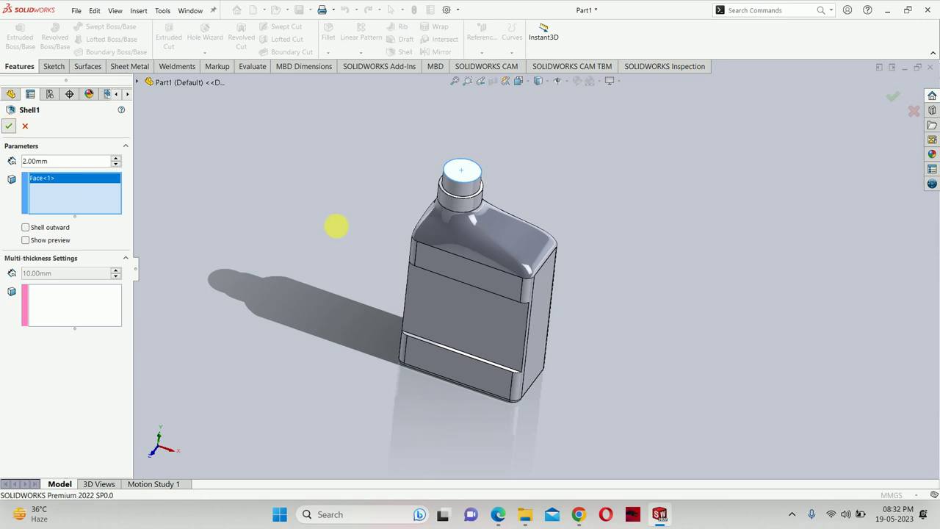
{"action": "mouse_move", "coordinate": [453, 294]}
{"action": "middle_mouse_down"}
{"action": "mouse_move", "coordinate": [449, 388]}
{"action": "mouse_move", "coordinate": [461, 356]}
{"action": "middle_mouse_up"}
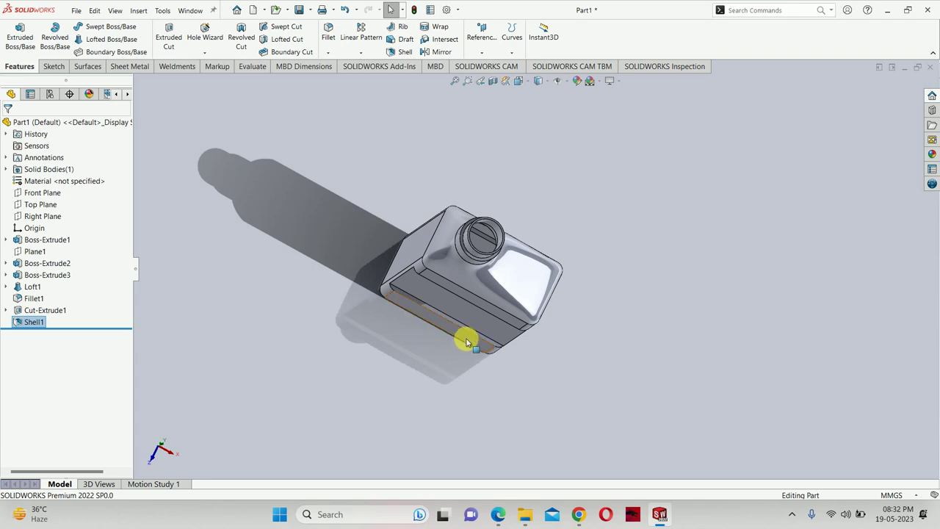
{"action": "mouse_move", "coordinate": [463, 338]}
{"action": "middle_mouse_down"}
{"action": "mouse_move", "coordinate": [434, 348]}
{"action": "mouse_move", "coordinate": [431, 304]}
{"action": "mouse_move", "coordinate": [472, 335]}
{"action": "mouse_move", "coordinate": [483, 252]}
{"action": "mouse_move", "coordinate": [573, 261]}
{"action": "mouse_move", "coordinate": [316, 307]}
{"action": "mouse_move", "coordinate": [492, 310]}
{"action": "mouse_move", "coordinate": [455, 323]}
{"action": "mouse_move", "coordinate": [451, 300]}
{"action": "mouse_move", "coordinate": [453, 340]}
{"action": "middle_mouse_up"}
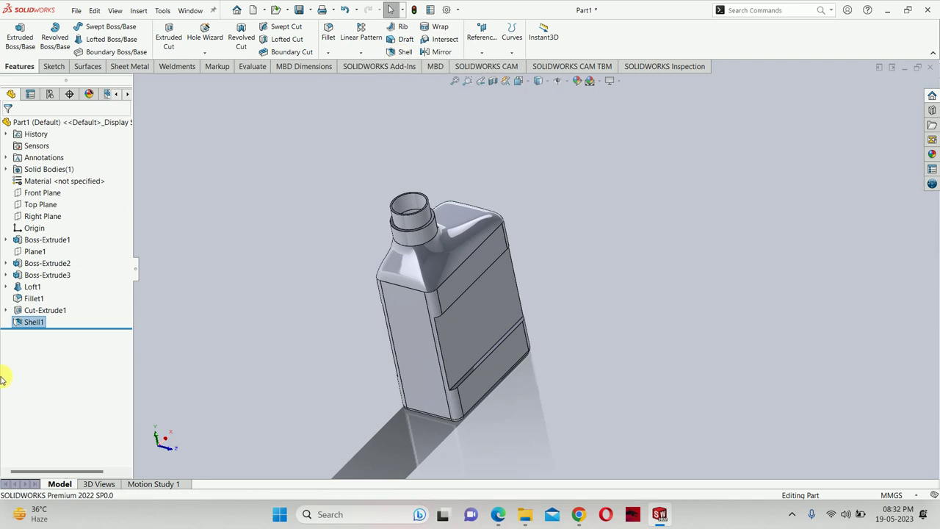
{"action": "right_click", "coordinate": [31, 328]}
{"action": "left_click", "coordinate": [60, 371]}
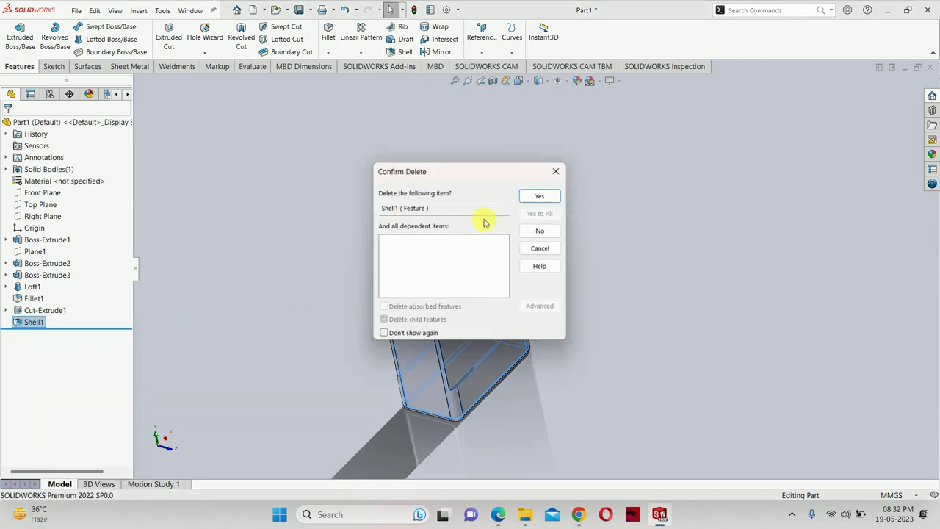
{"action": "left_click", "coordinate": [540, 194]}
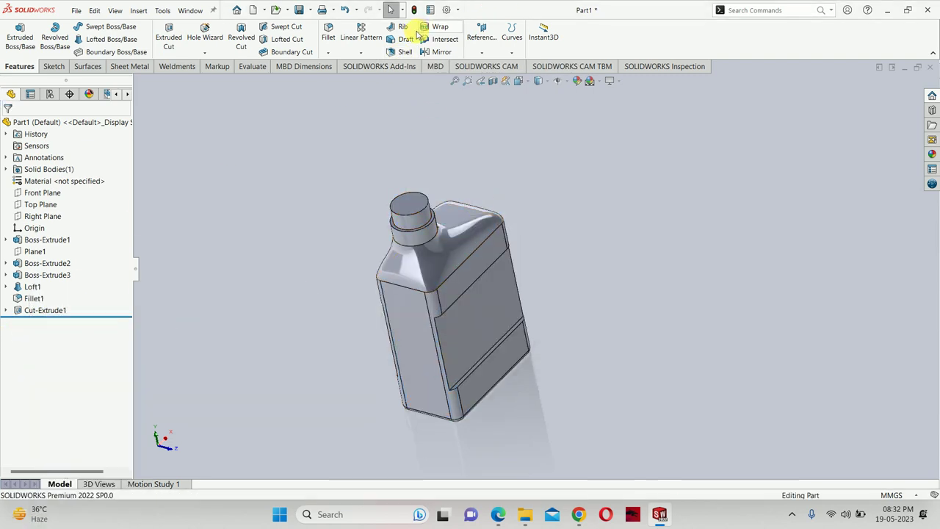
Shell the whole bottle into a closed hollow body with no faces removed
{"action": "left_click", "coordinate": [405, 51]}
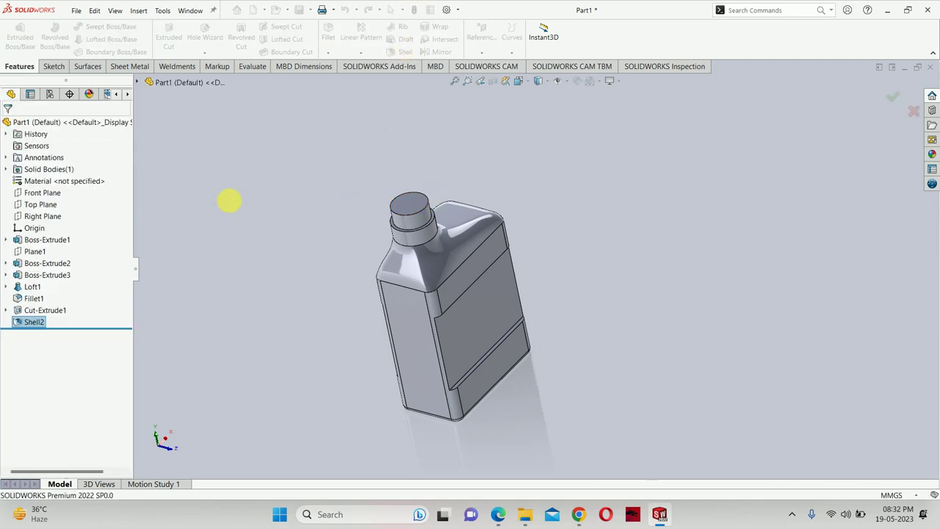
{"action": "left_click", "coordinate": [255, 221]}
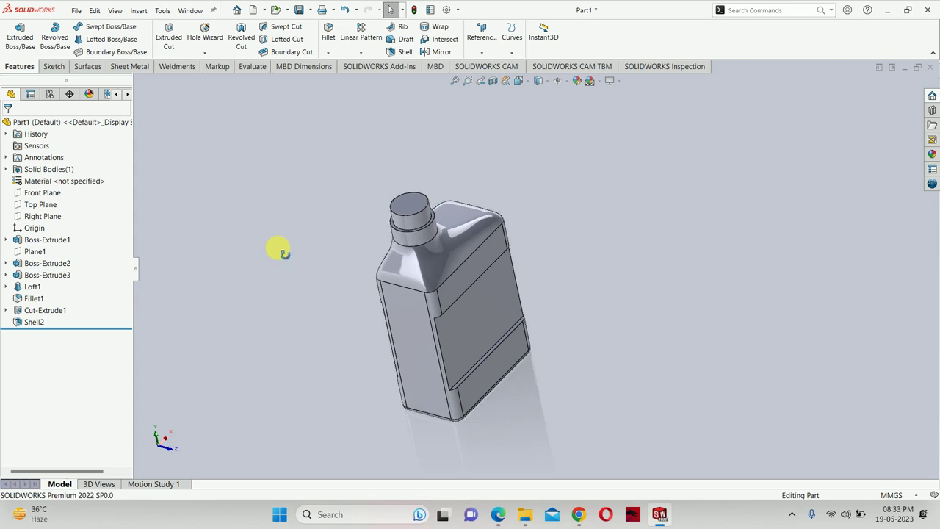
{"action": "mouse_move", "coordinate": [277, 248]}
{"action": "middle_mouse_down"}
{"action": "mouse_move", "coordinate": [540, 307]}
{"action": "mouse_move", "coordinate": [476, 319]}
{"action": "mouse_move", "coordinate": [419, 409]}
{"action": "middle_mouse_up"}
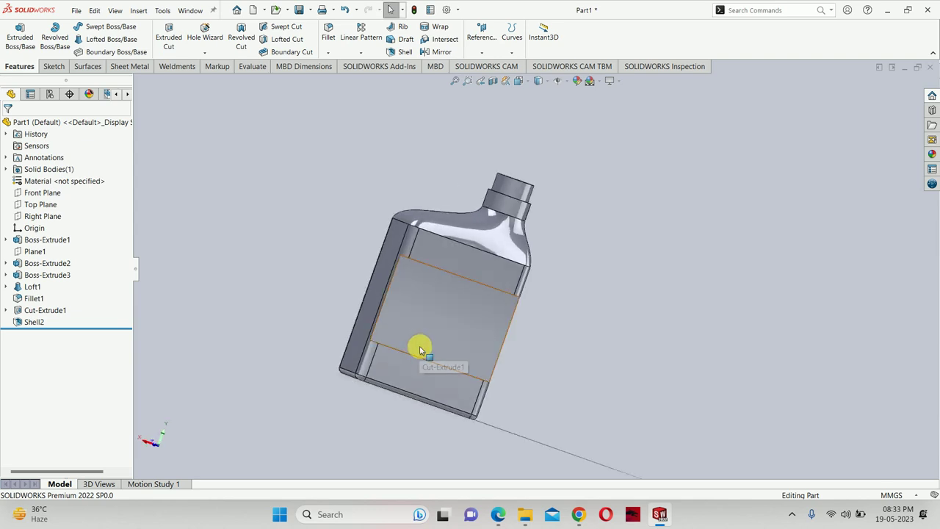
Section the bottle on the Front Plane to inspect the hollow interior, then close the section
{"action": "left_click", "coordinate": [37, 193]}
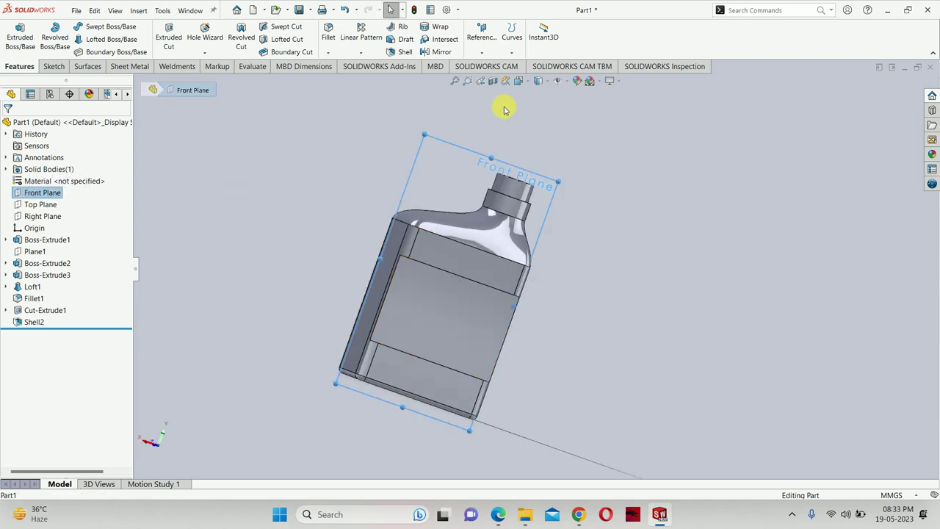
{"action": "left_click", "coordinate": [493, 81]}
{"action": "mouse_move", "coordinate": [531, 241]}
{"action": "middle_mouse_down"}
{"action": "mouse_move", "coordinate": [509, 272]}
{"action": "mouse_move", "coordinate": [489, 258]}
{"action": "mouse_move", "coordinate": [488, 237]}
{"action": "middle_mouse_up"}
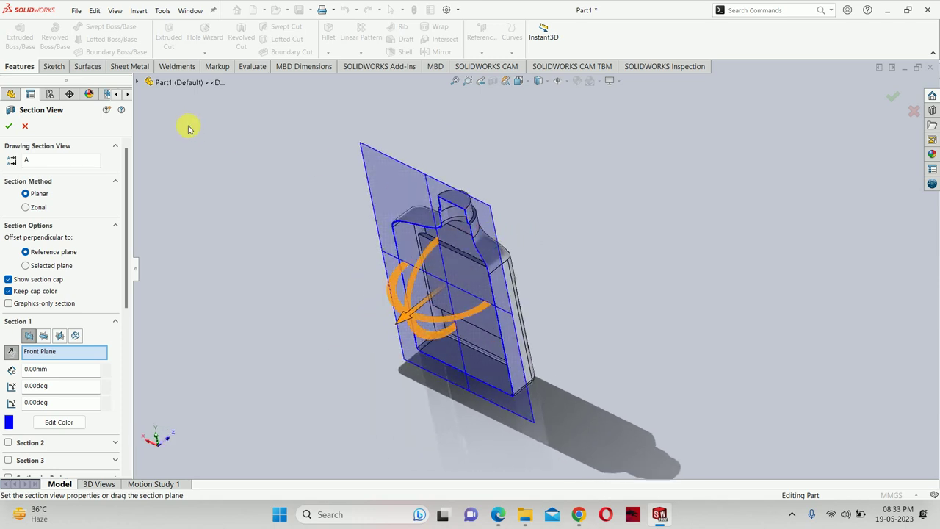
{"action": "left_click", "coordinate": [25, 127]}
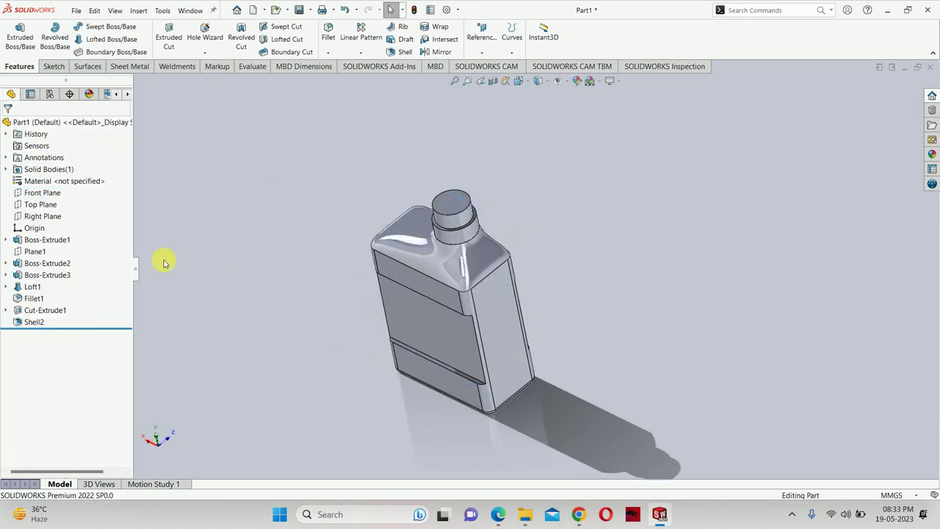
Edit Shell2 to remove the cap's top face, leaving the neck open
{"action": "right_click", "coordinate": [32, 323]}
{"action": "left_click", "coordinate": [300, 262]}
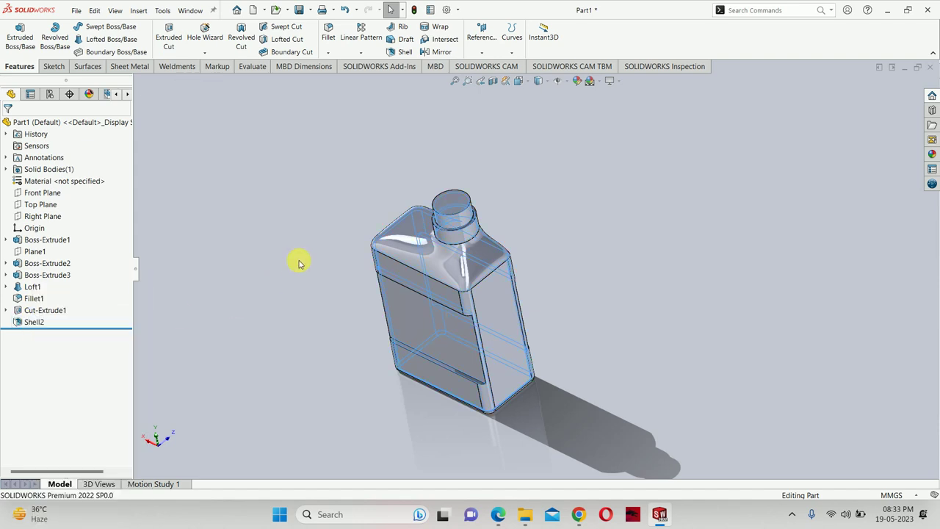
{"action": "scroll", "coordinate": [517, 211], "scroll_direction": "down", "scroll_amount": 3}
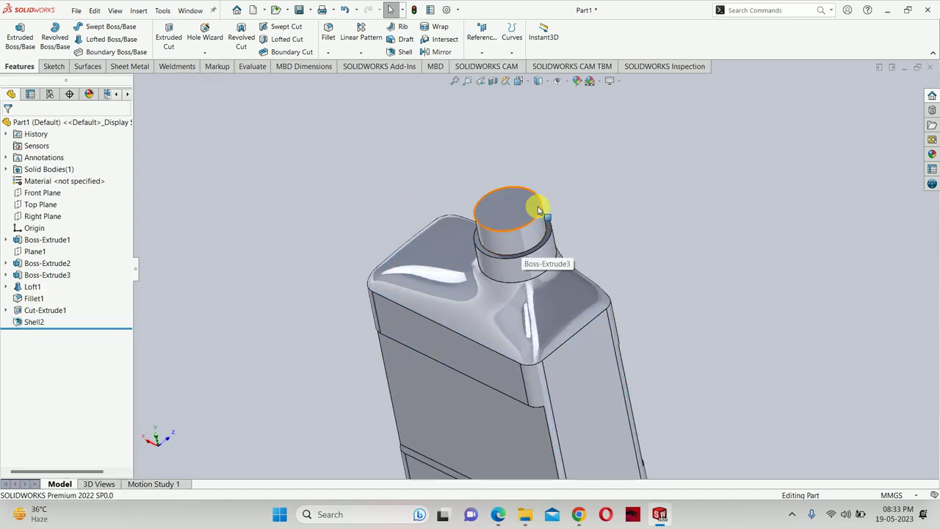
{"action": "right_click", "coordinate": [38, 323]}
{"action": "left_click", "coordinate": [48, 285]}
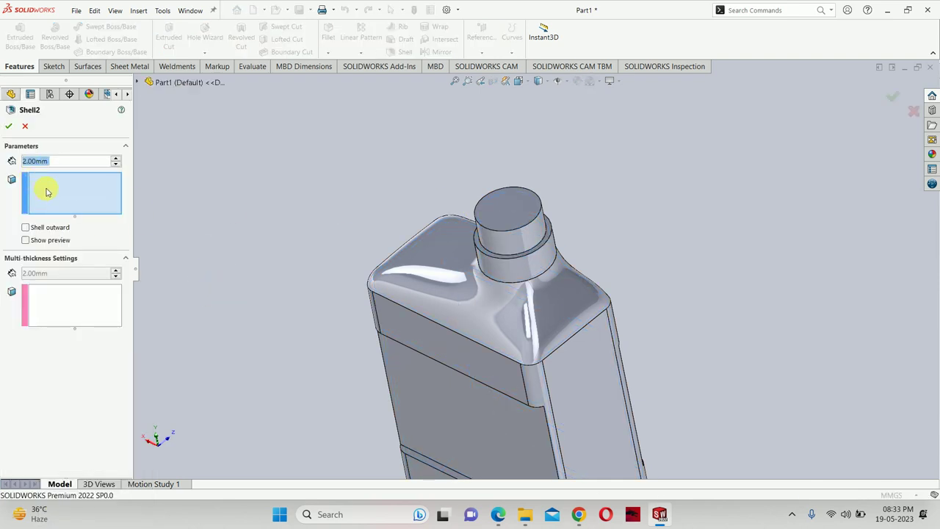
{"action": "left_click", "coordinate": [492, 212]}
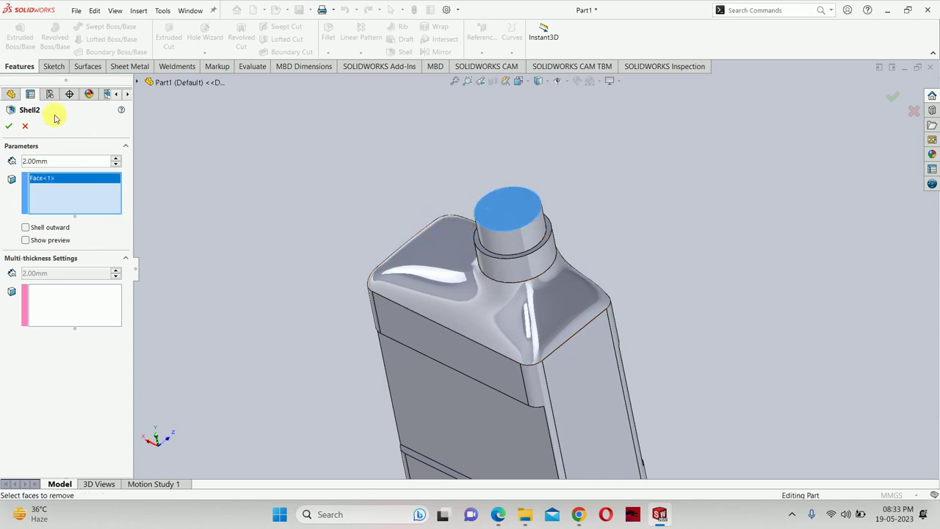
{"action": "left_click", "coordinate": [8, 126]}
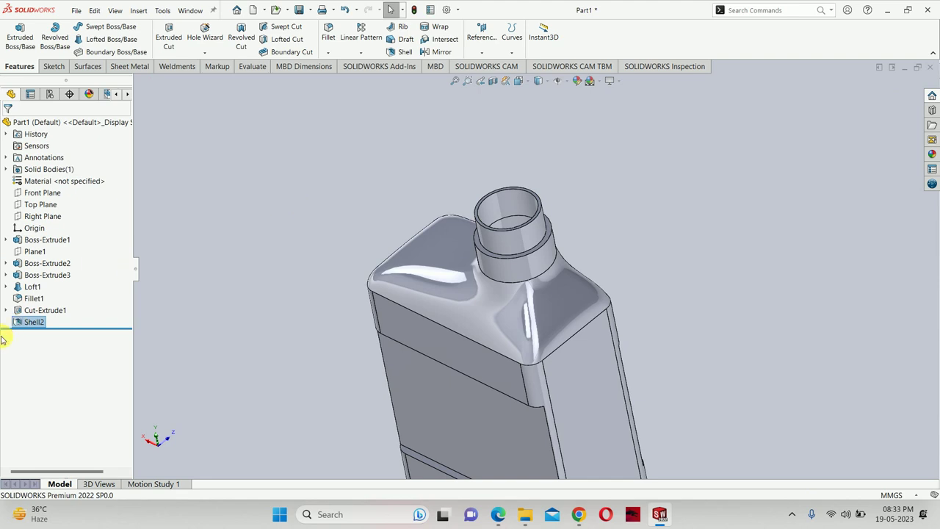
Delete the Shell2 feature, returning the bottle to a solid body
{"action": "right_click", "coordinate": [28, 327]}
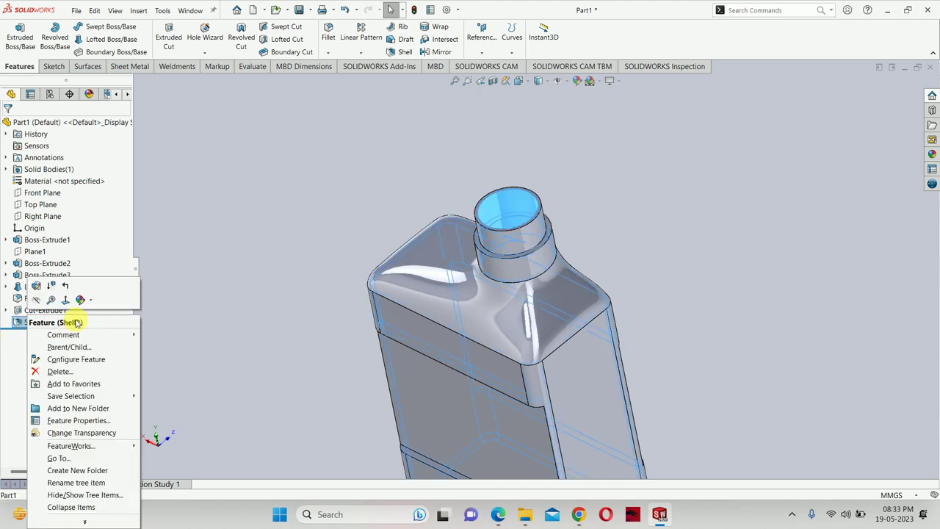
{"action": "left_click", "coordinate": [59, 371]}
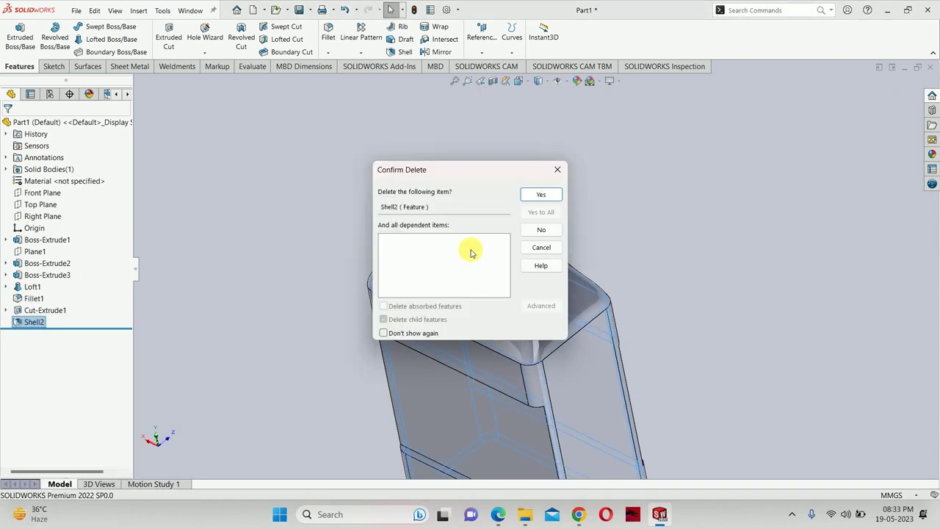
{"action": "left_click", "coordinate": [549, 195]}
{"action": "mouse_move", "coordinate": [325, 193]}
{"action": "middle_mouse_down"}
{"action": "mouse_move", "coordinate": [374, 286]}
{"action": "mouse_move", "coordinate": [340, 213]}
{"action": "mouse_move", "coordinate": [378, 206]}
{"action": "middle_mouse_up"}
{"action": "left_click", "coordinate": [399, 51]}
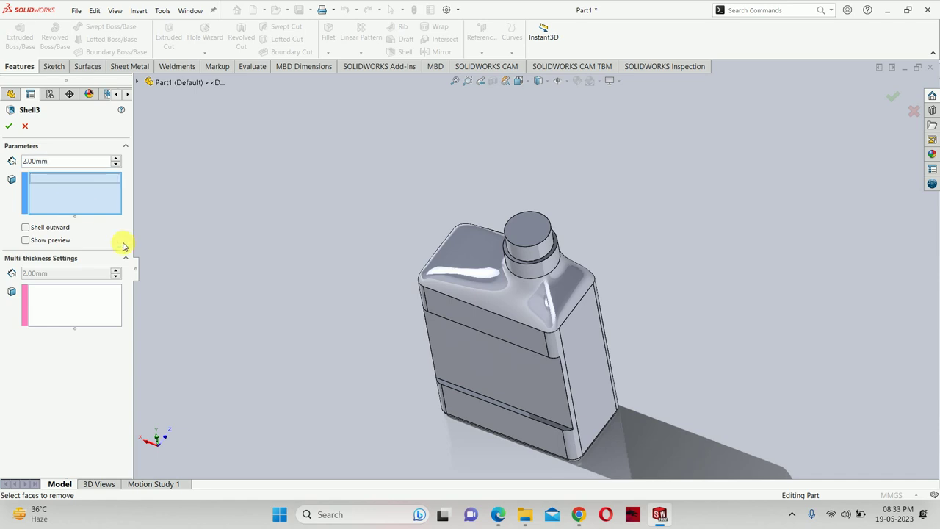
Shell the bottle at 2.00 mm, removing the cap's top face as the open mouth
{"action": "left_click", "coordinate": [515, 230]}
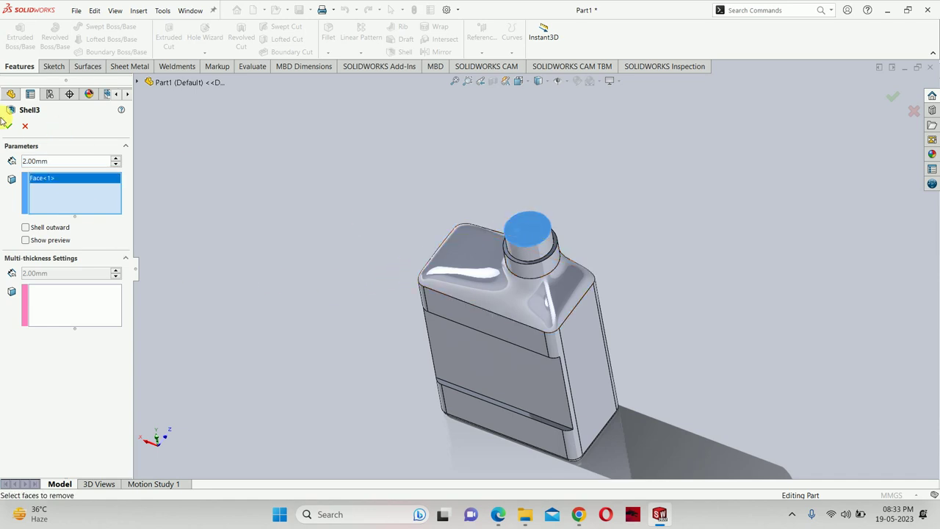
{"action": "key", "text": "Return"}
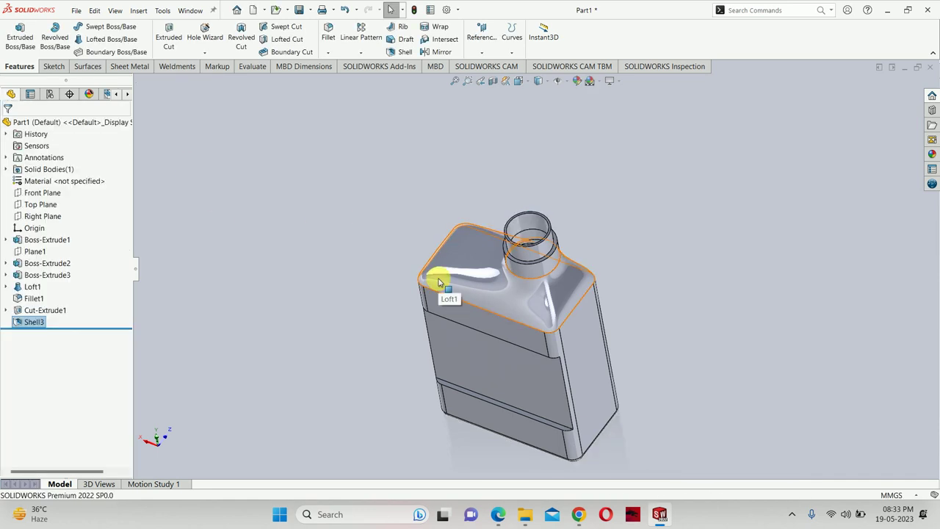